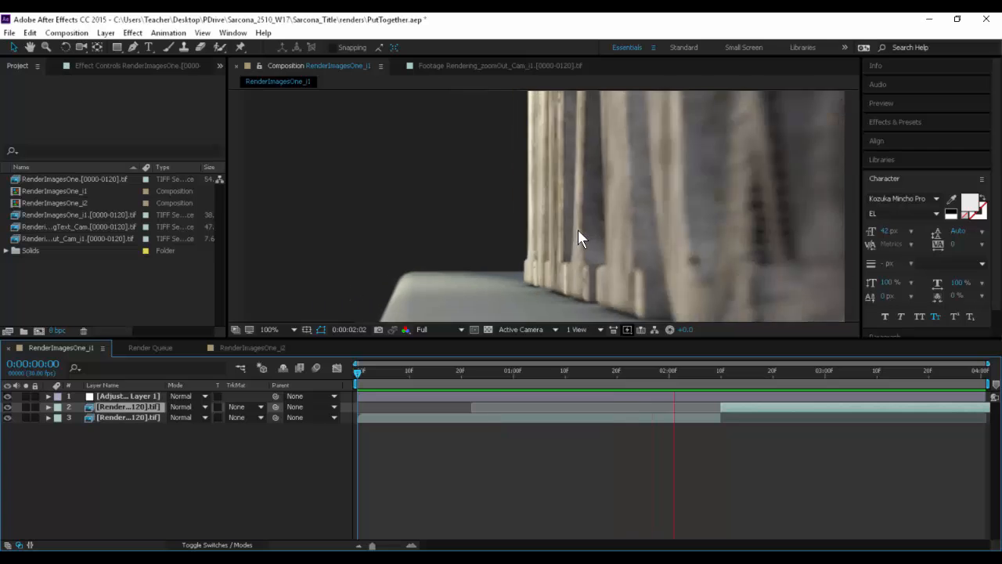
Preview the RenderImagesOne_j1 composition and move the current time to 0:00:01:01
left_click_drag(360, 372, 431, 370)
key("space")
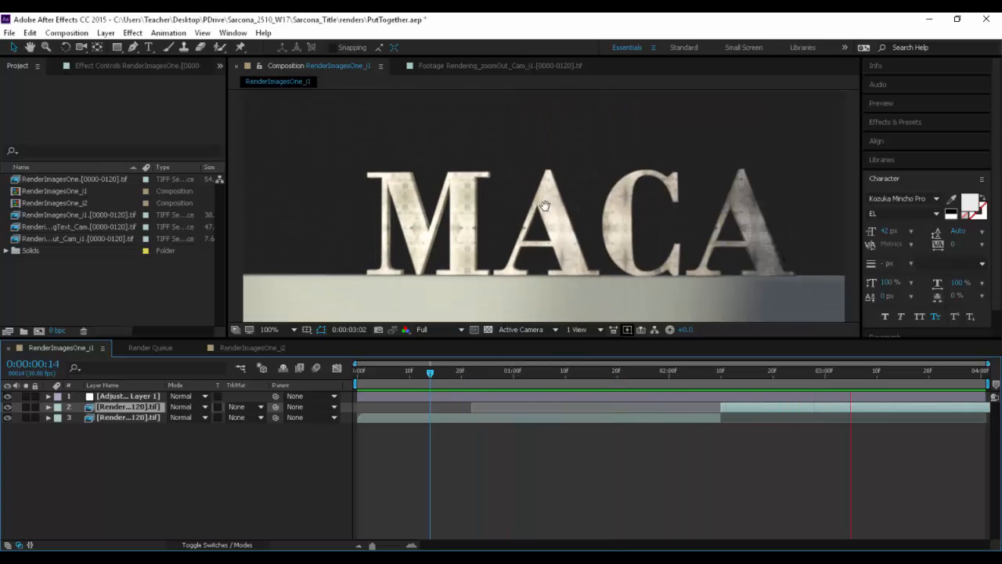
key("space")
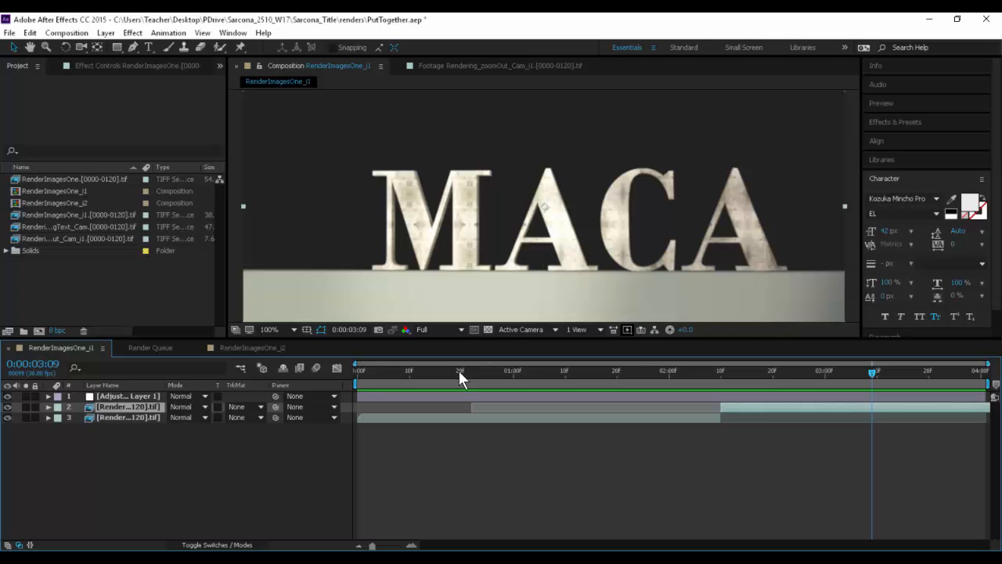
left_click_drag(425, 374, 518, 372)
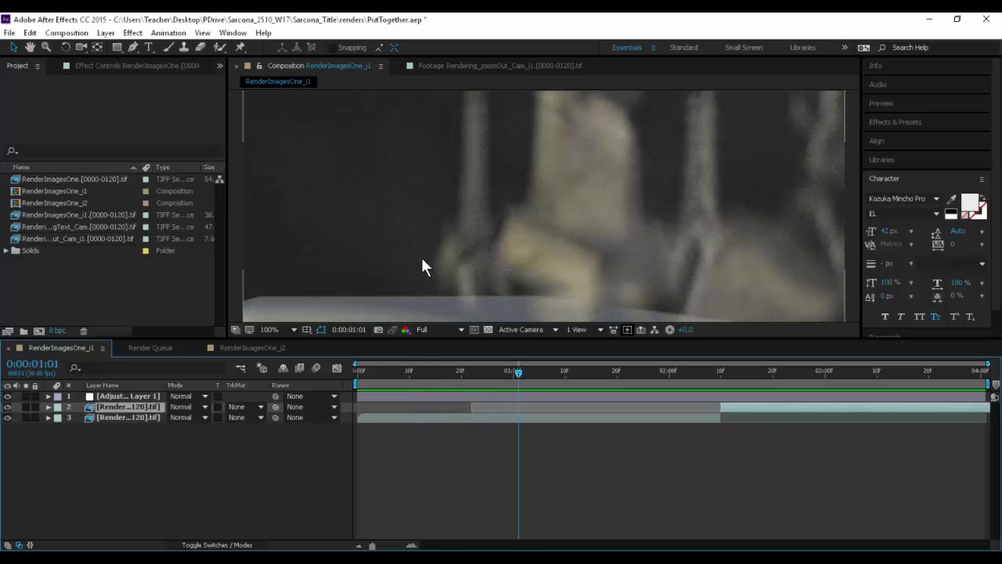
Brighten the image steeply by raising the RGB curve in the adjustment layer's Curves effect
left_click(135, 395)
left_click(86, 67)
left_click_drag(93, 206, 60, 184)
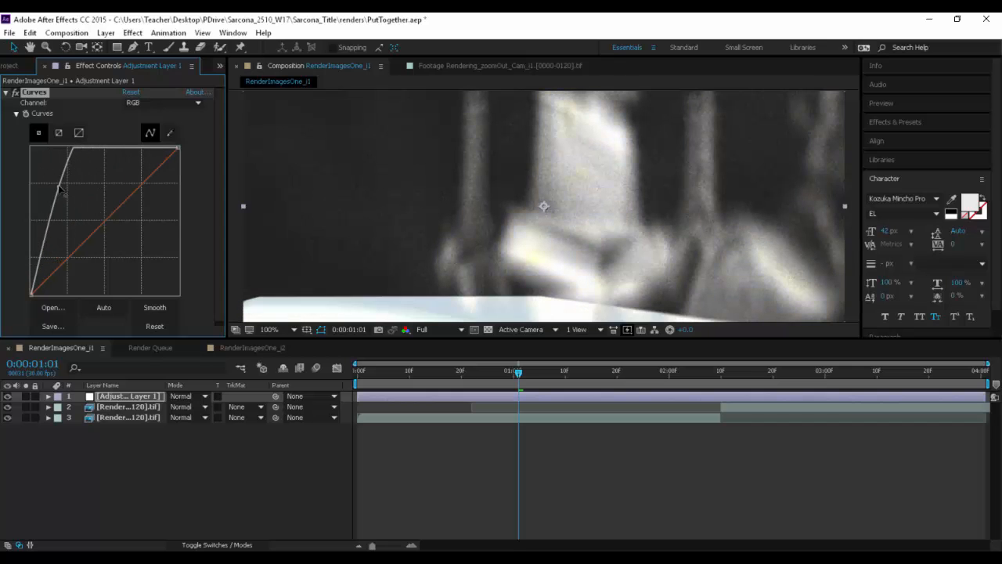
Add an Exposure effect to the adjustment layer with Exposure 7.77 and Offset 2
left_click(133, 33)
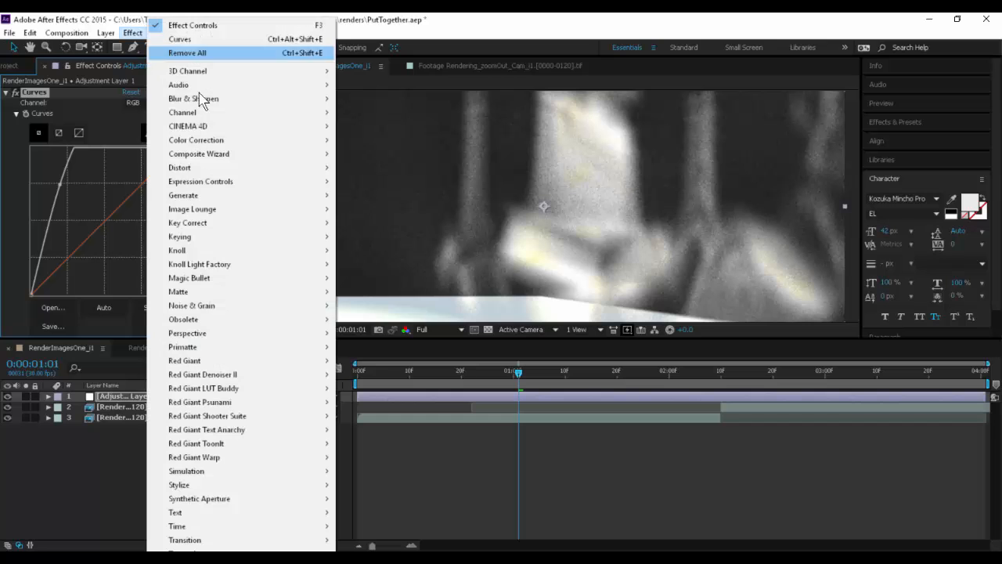
mouse_move(266, 146)
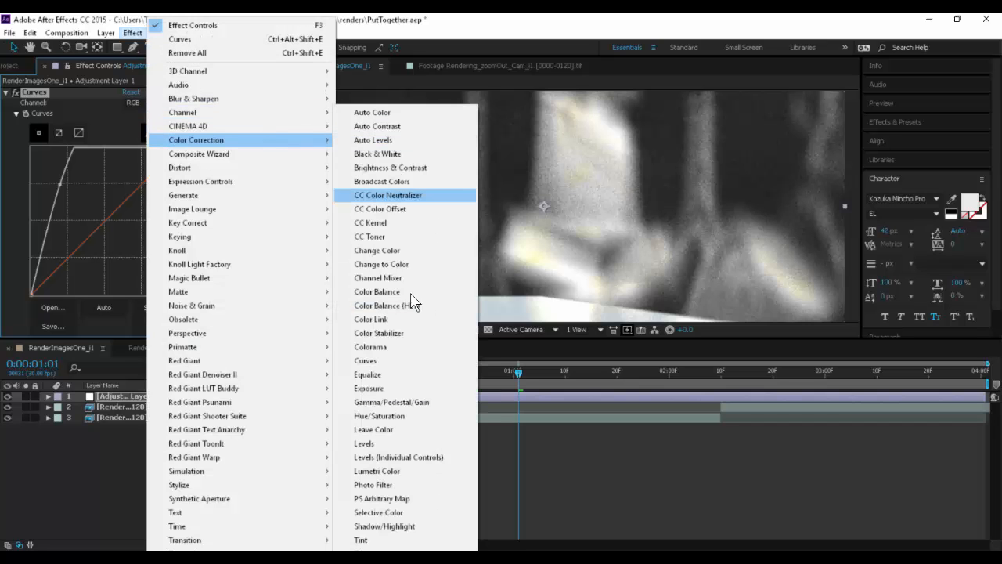
left_click(404, 388)
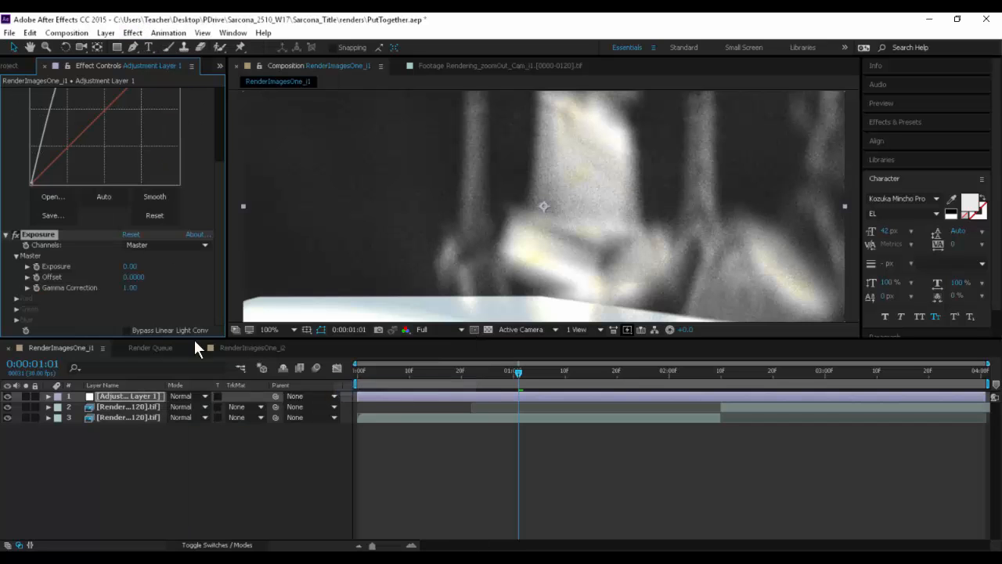
left_click_drag(130, 267, 186, 263)
left_click_drag(330, 263, 352, 273)
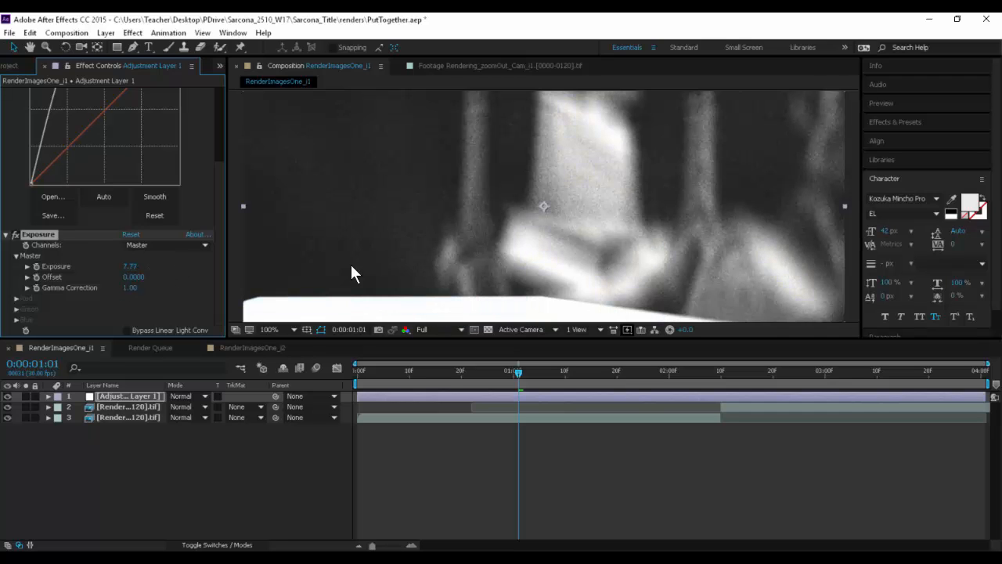
left_click(133, 277)
type("2")
key("Return")
Examine the dark background and blurred letters of the brightened frame up close for noise
key("period")
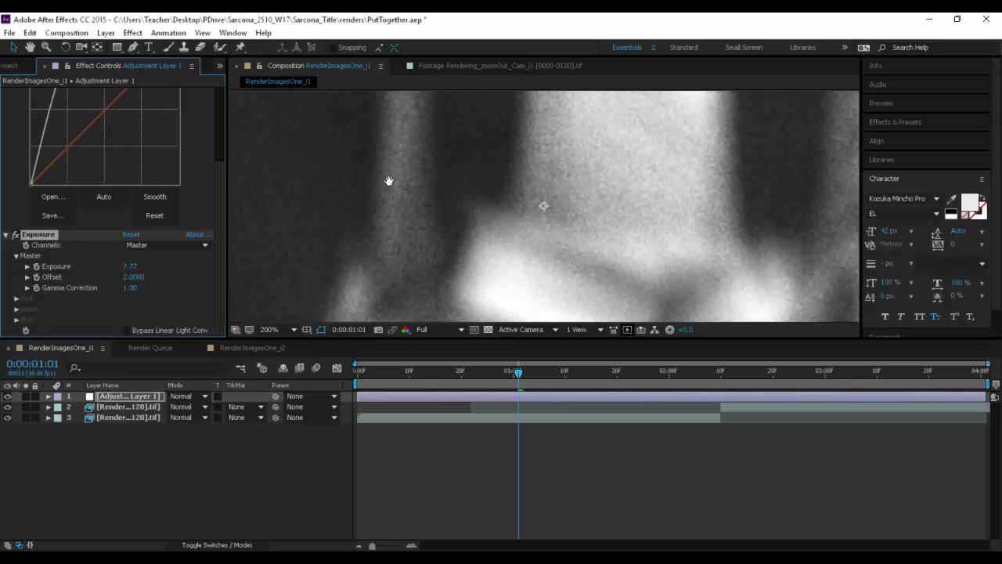
left_click_drag(388, 180, 701, 196)
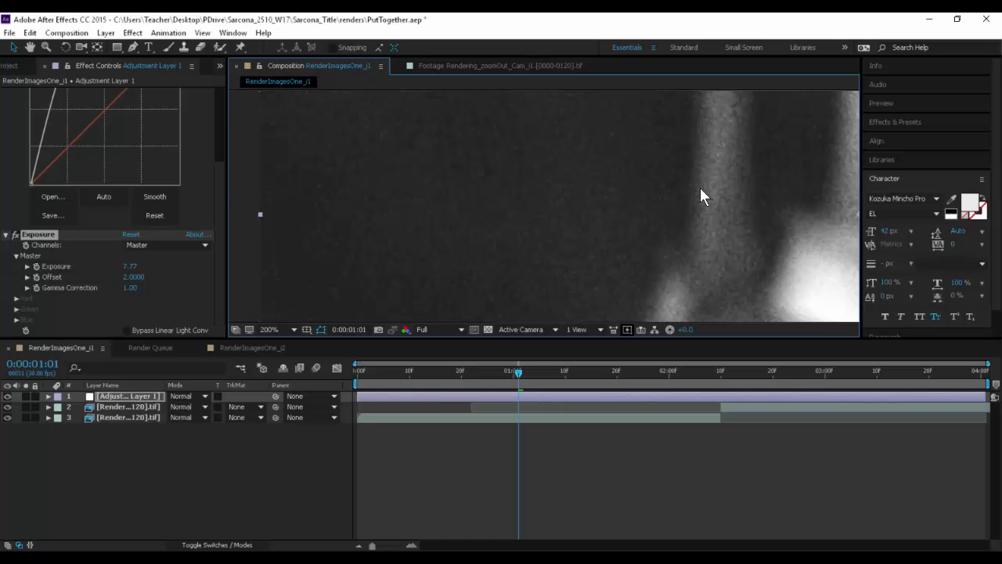
scroll(511, 175, "down", 4)
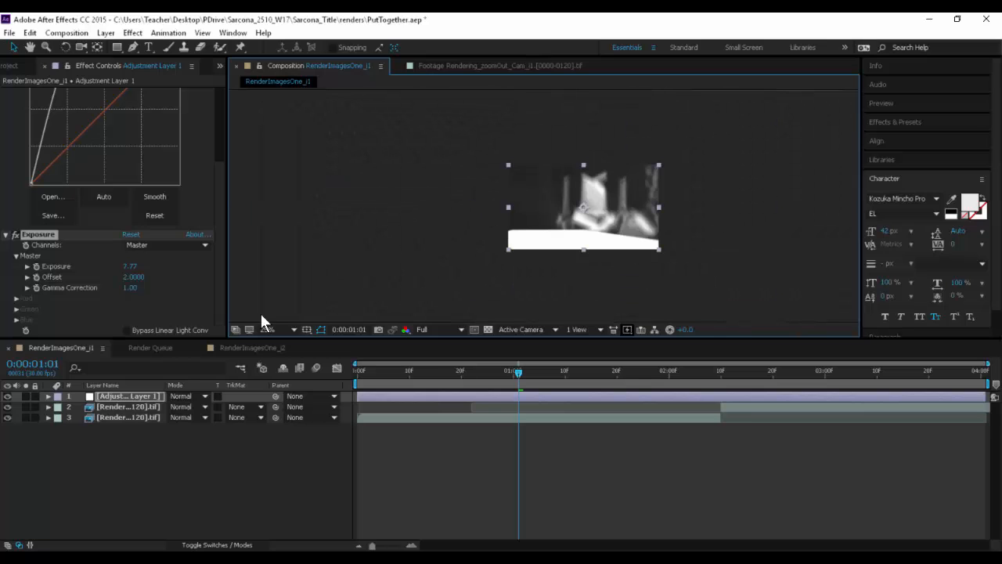
Preview the RenderImagesOne_j2 composition and scrub through it to 0:00:01:14
left_click(243, 347)
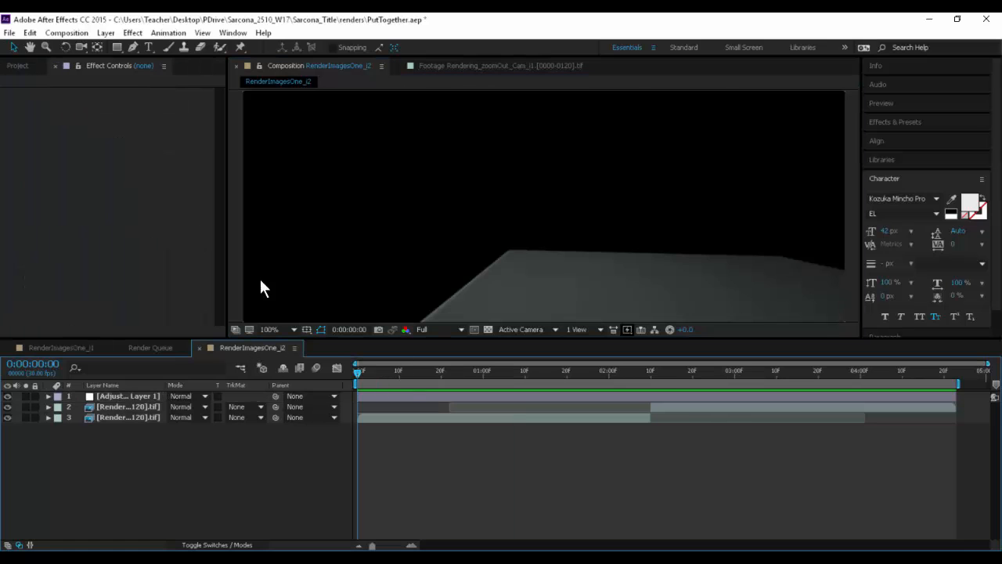
key("space")
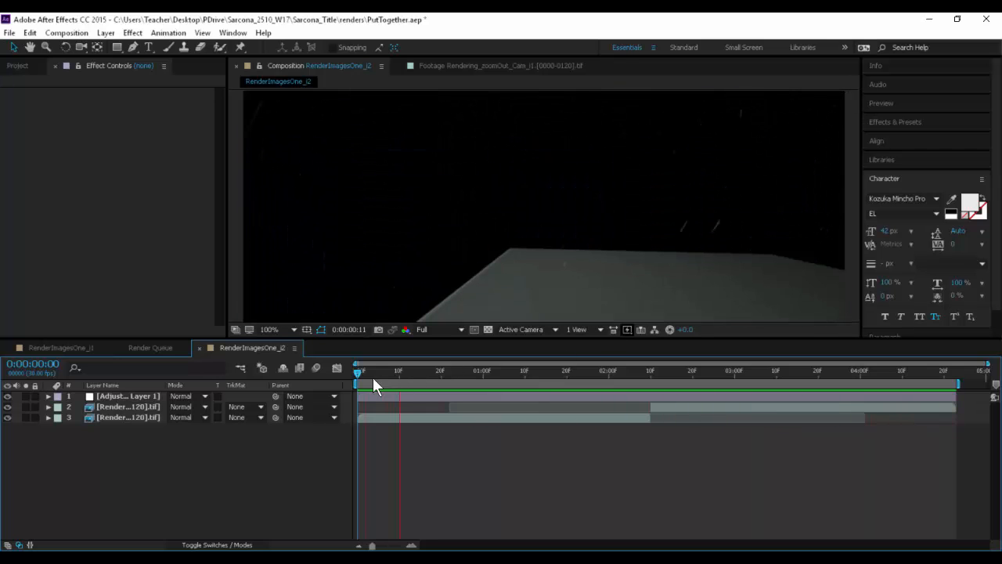
left_click_drag(373, 379, 543, 307)
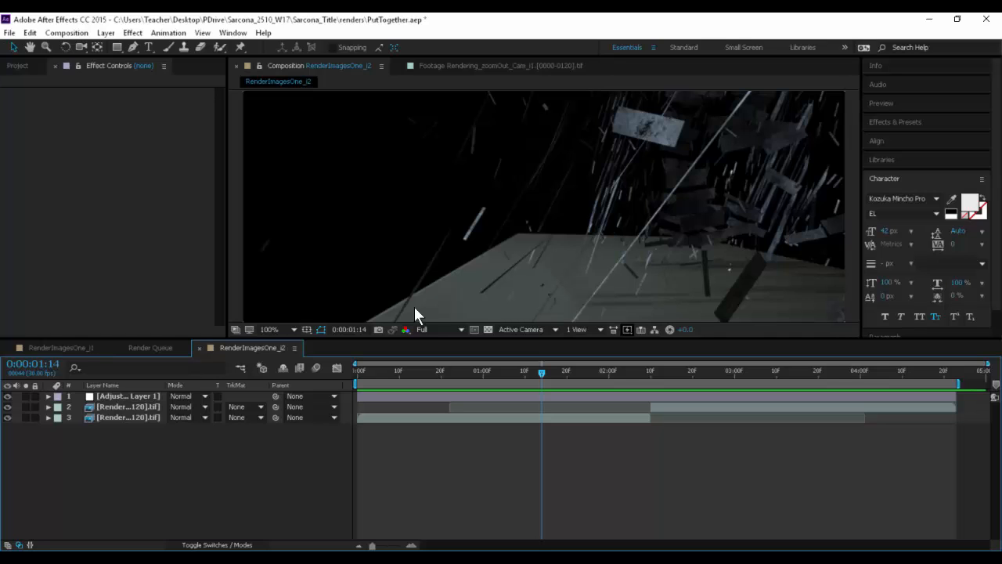
Delete the Curves and Exposure effects from the adjustment layer in RenderImagesOne_j1
left_click(57, 348)
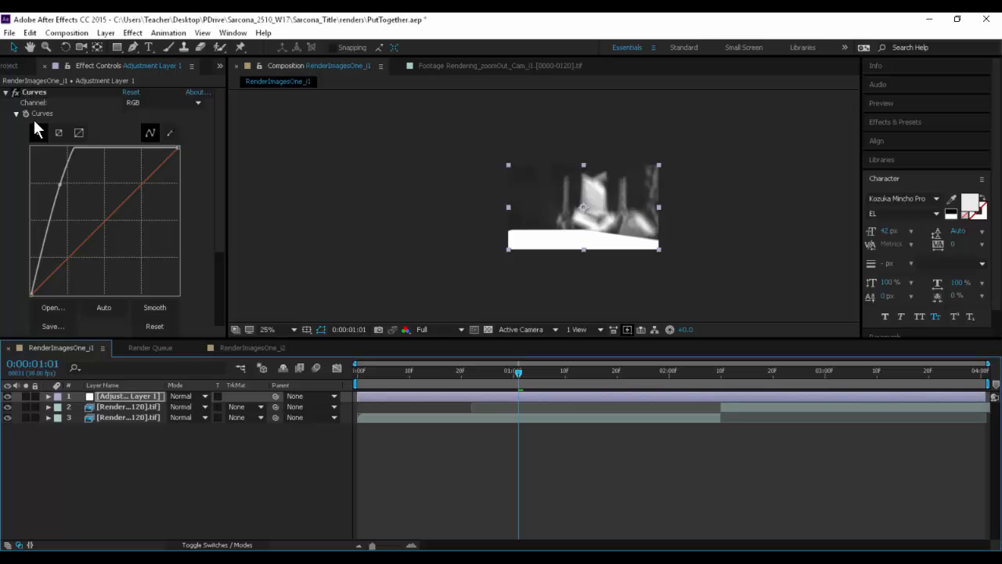
left_click(31, 93)
key("Delete")
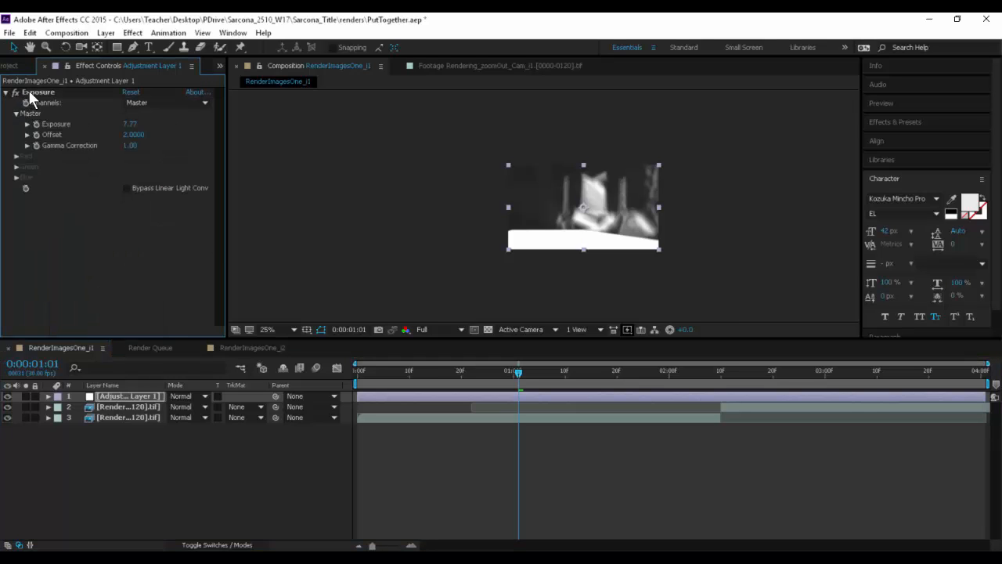
key("Delete")
Play RenderImagesOne_j1 from the start and examine the C and the shattering last A up close at 0:00:02:18
key("period")
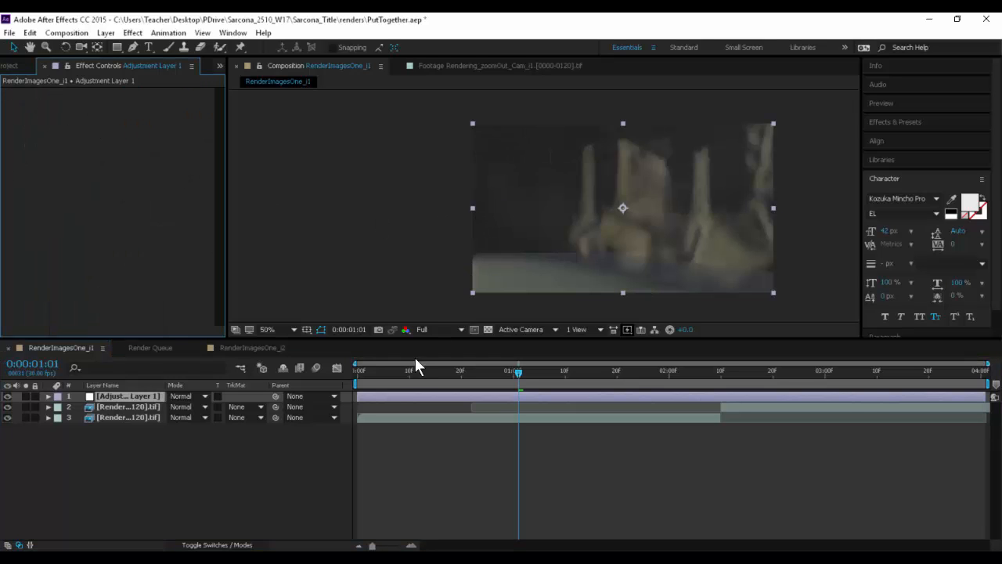
key("Home")
key("space")
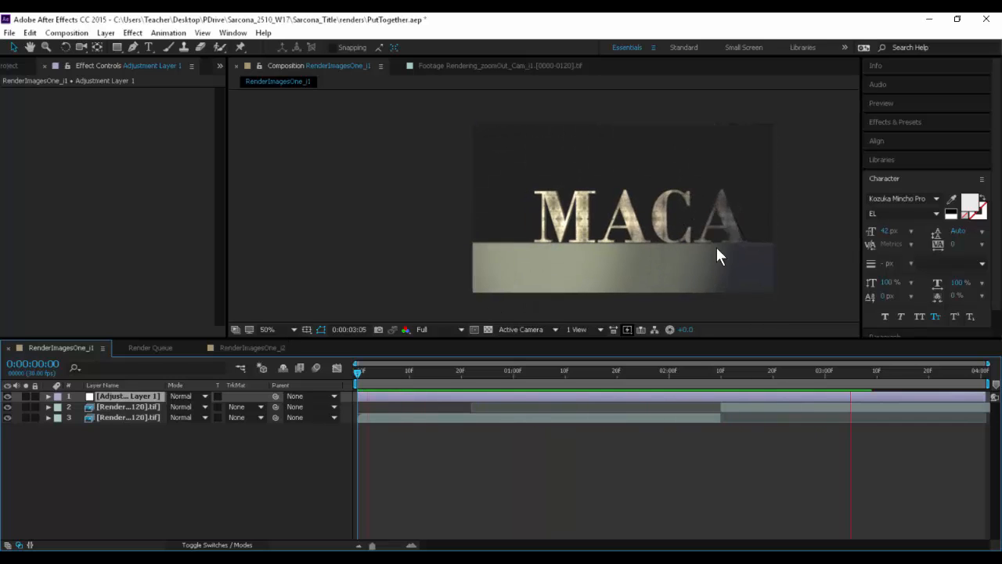
left_click(764, 371)
key("period")
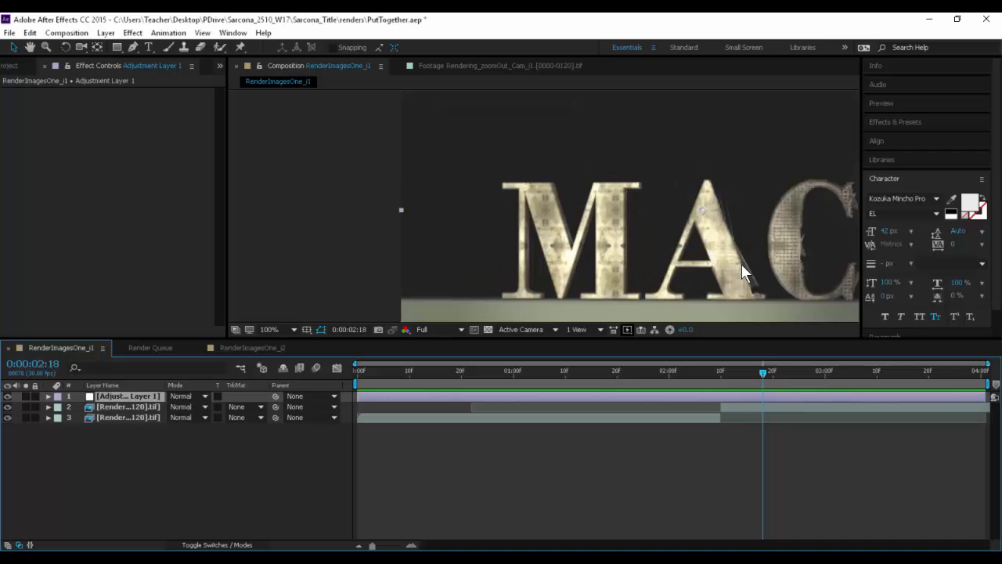
scroll(742, 264, "up", 1)
left_click_drag(767, 258, 473, 224)
left_click_drag(744, 222, 556, 204)
left_click_drag(775, 206, 554, 207)
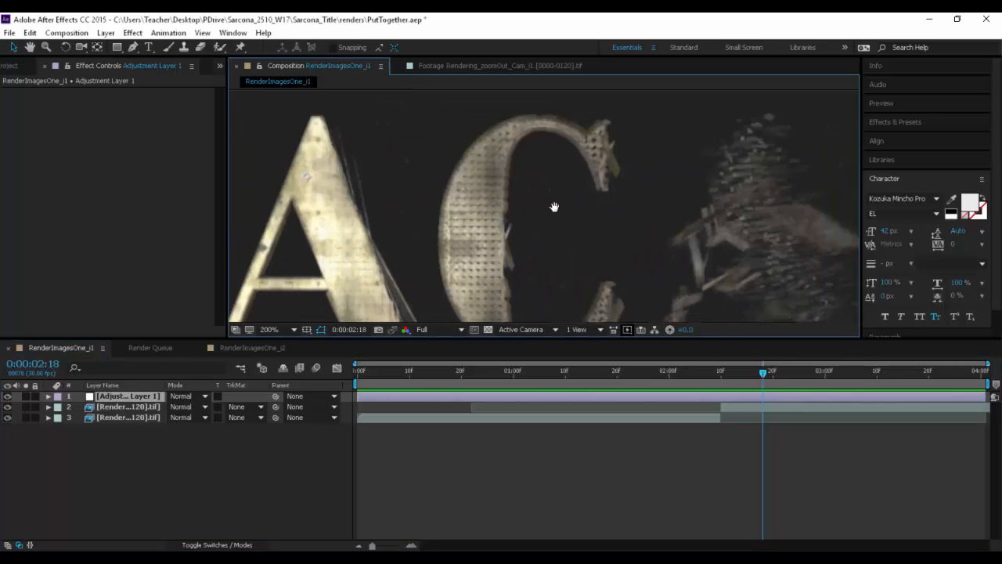
left_click_drag(783, 176, 591, 163)
left_click_drag(590, 223, 590, 162)
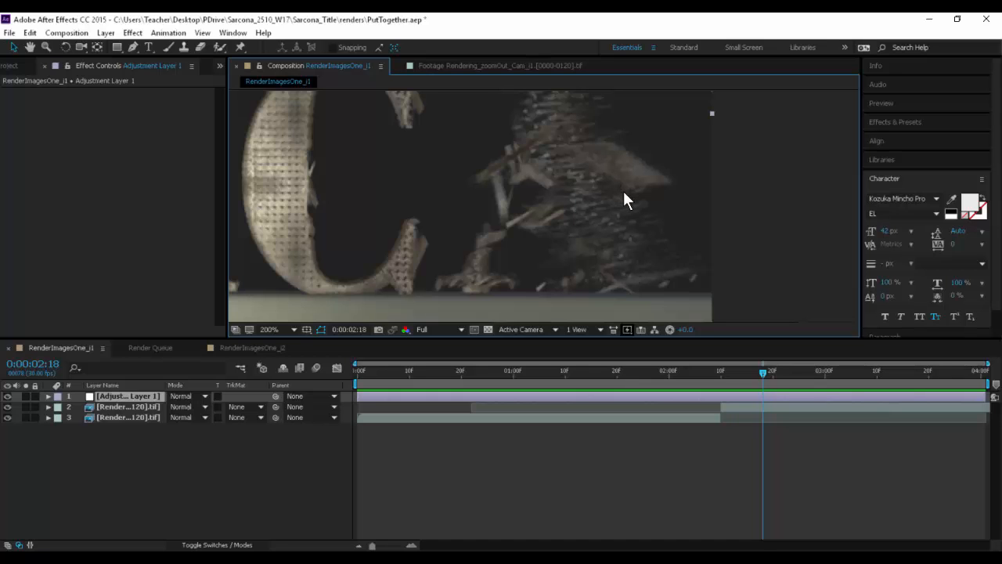
Examine the metal C and the assembling last A in RenderImagesOne_j2 up close at 0:00:03:25
left_click(266, 347)
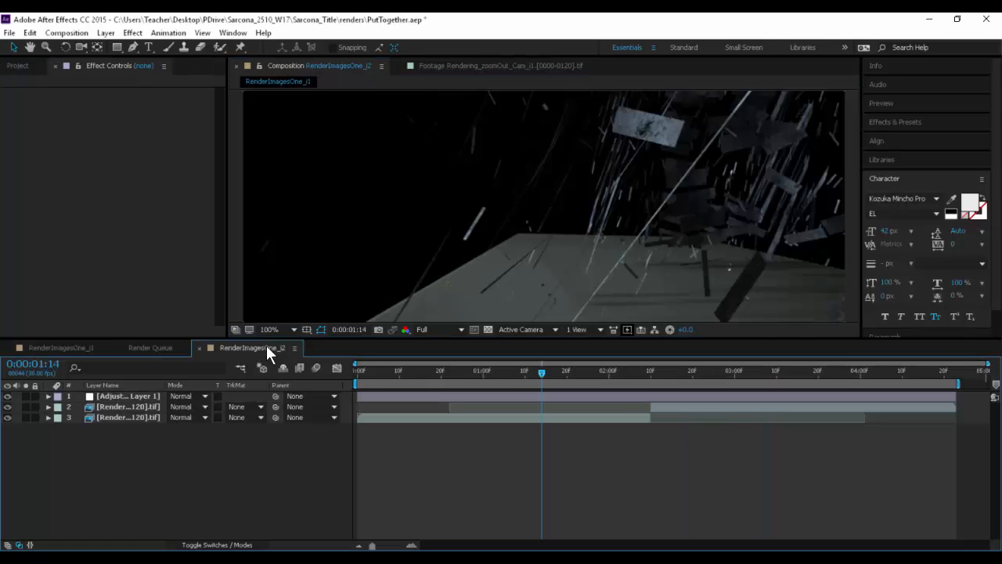
left_click(704, 371)
left_click_drag(759, 378, 839, 379)
scroll(808, 210, "up", 1)
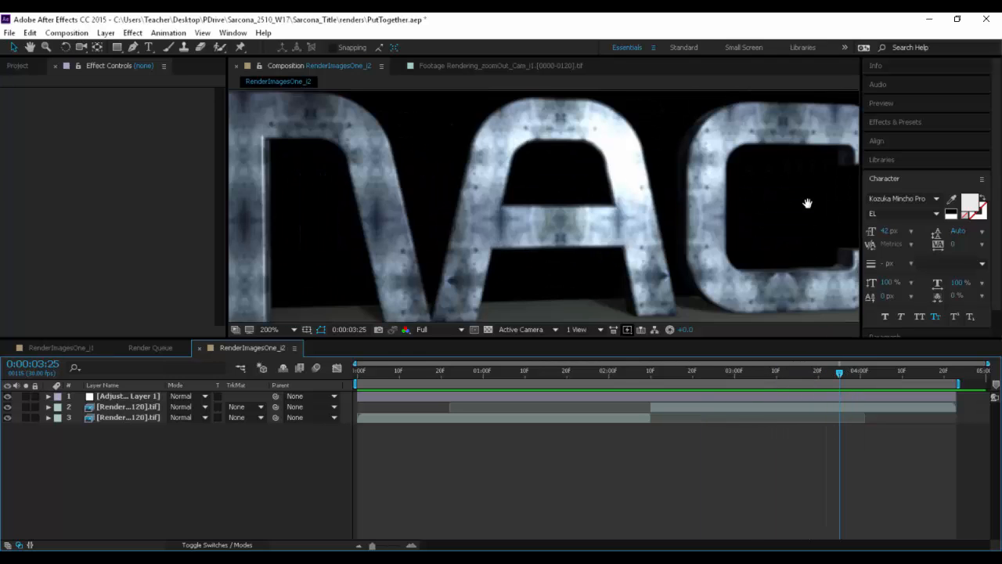
left_click_drag(807, 203, 604, 198)
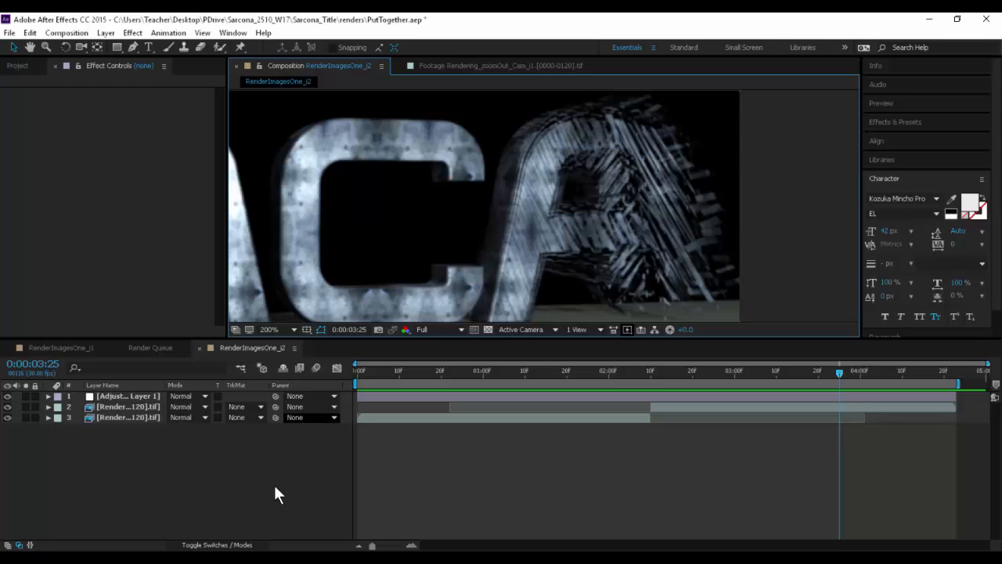
Find NukeX among the installed programs and launch it
key("super")
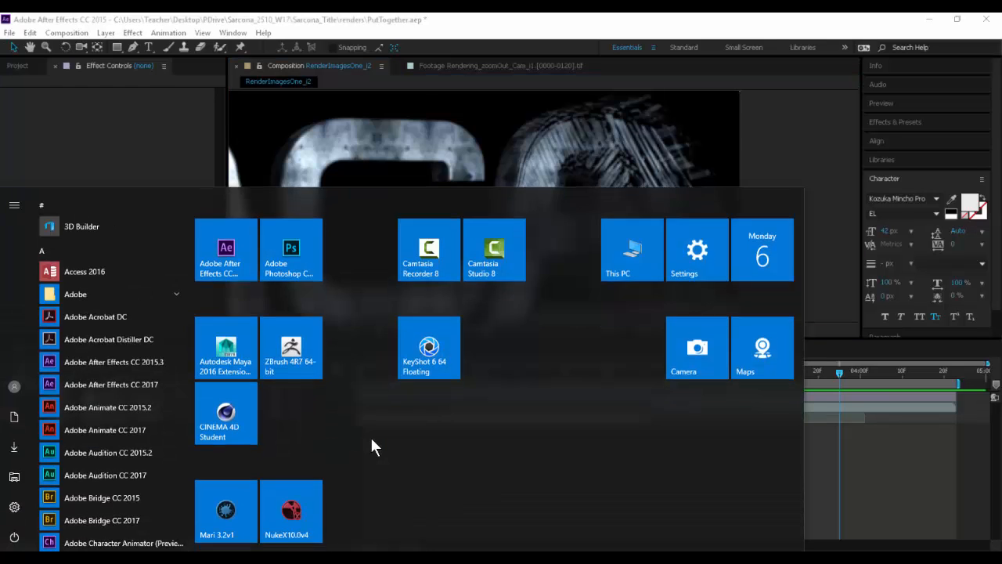
type("nukex")
key("Return")
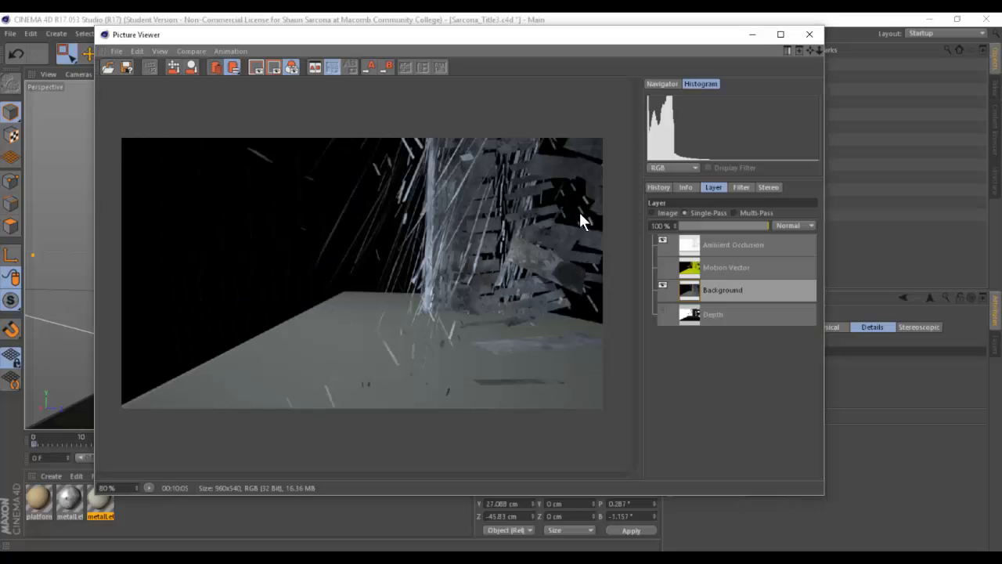
Close the Picture Viewer in Cinema 4D and review the Multi-Pass and Motion Vector entries in the render settings
left_click(811, 36)
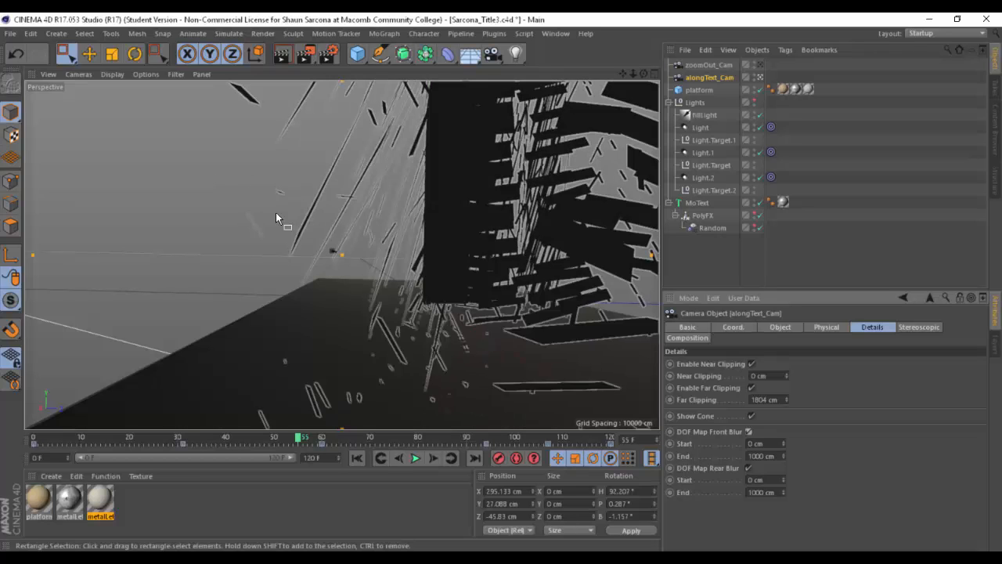
left_click(332, 55)
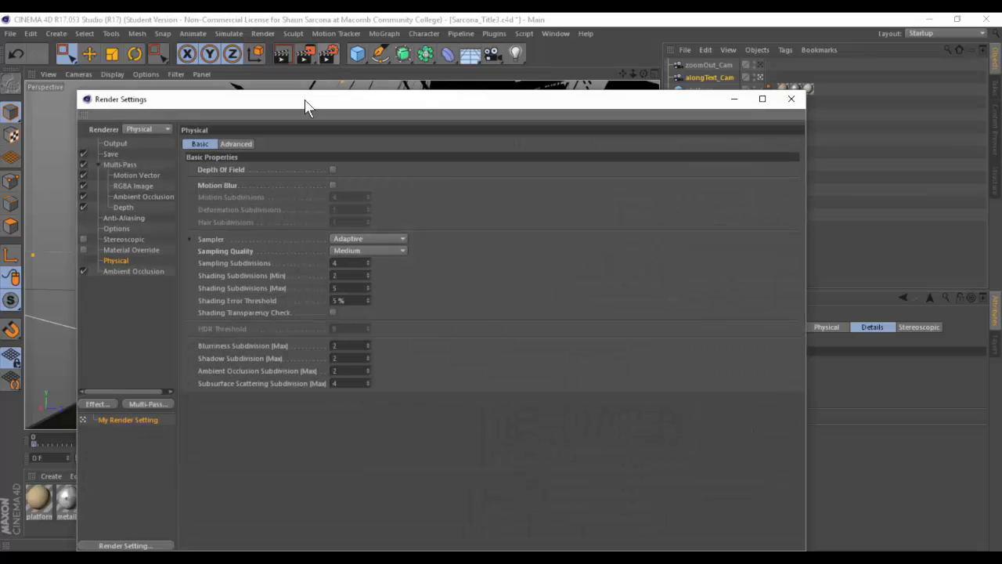
left_click(148, 126)
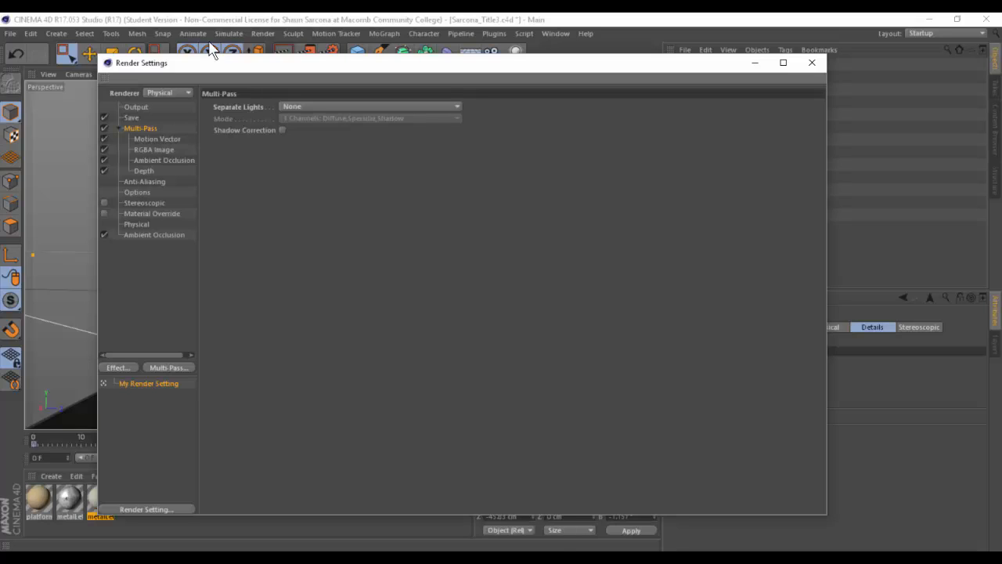
left_click(167, 139)
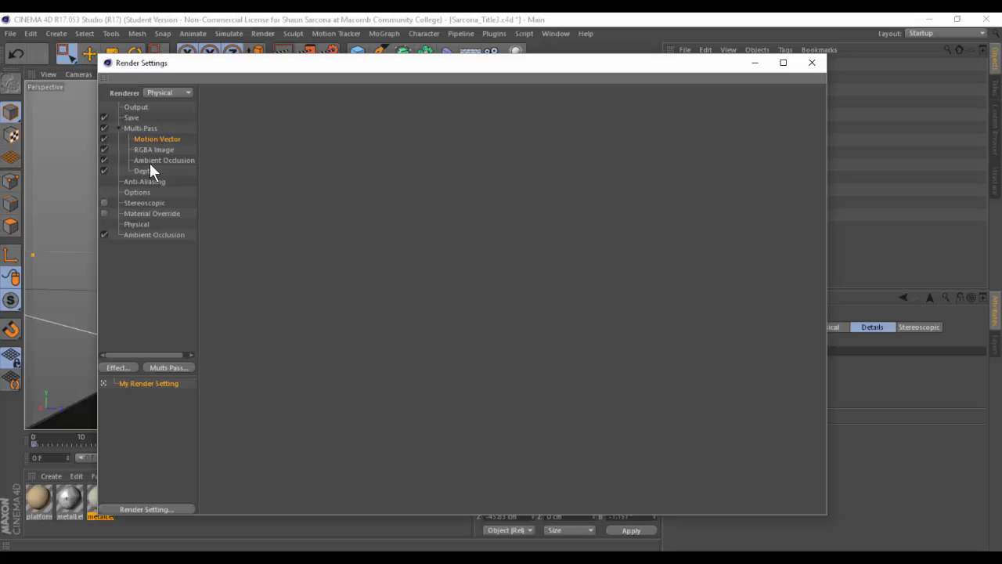
left_click(139, 129)
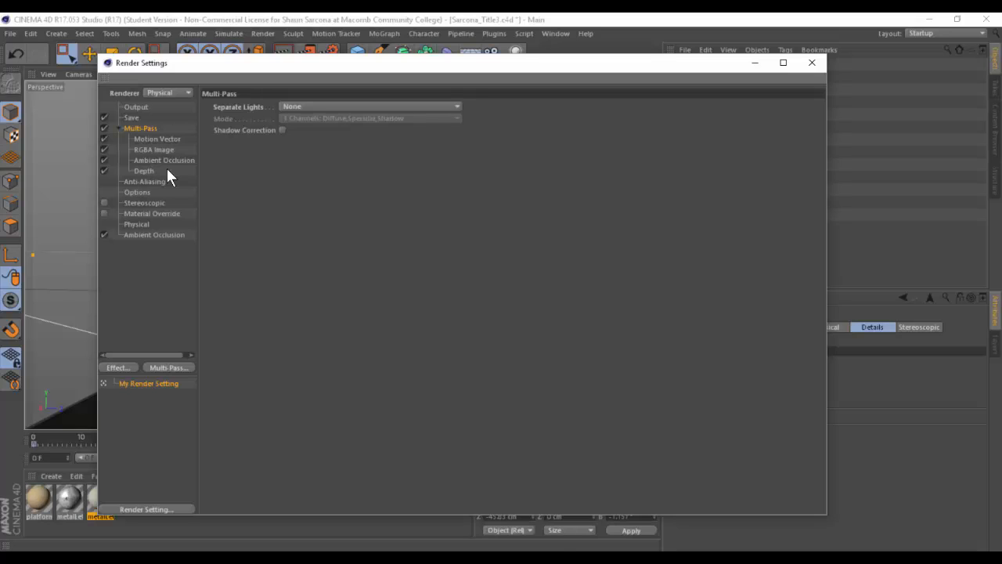
Switch to NukeX, maximize its window and open the recent comp NukeComp.nk
key("alt+Tab")
key("alt+Tab")
key("alt+Tab")
key("alt+Tab")
key("alt+Tab")
key("alt+Tab")
key("alt+Tab")
key("alt+Tab")
key("alt+Tab")
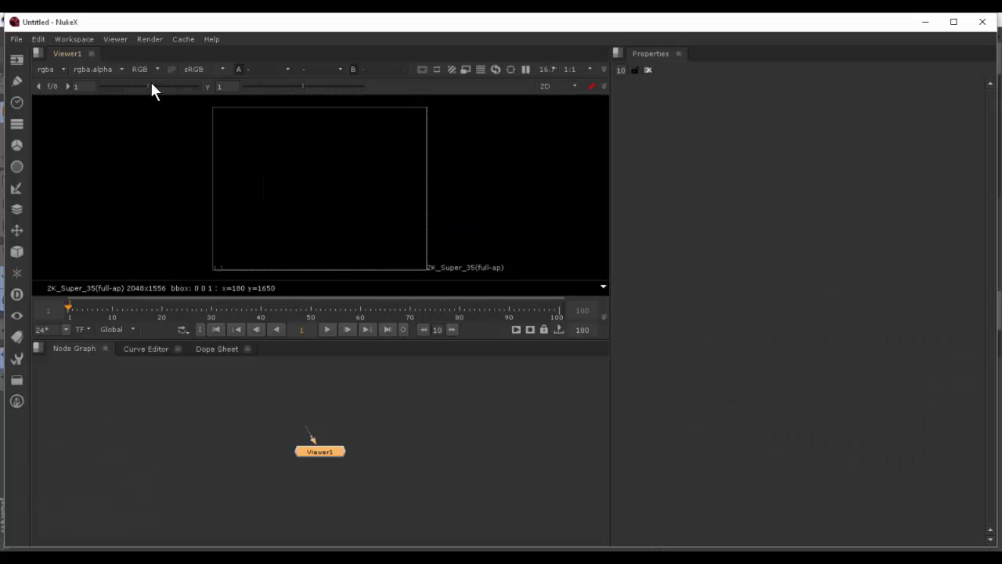
double_click(130, 23)
left_click(10, 35)
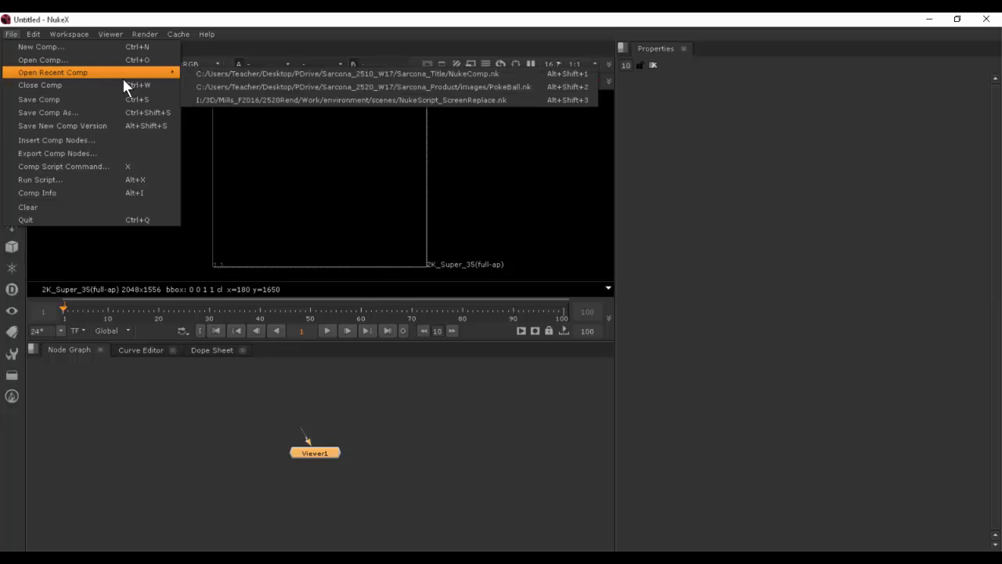
mouse_move(176, 72)
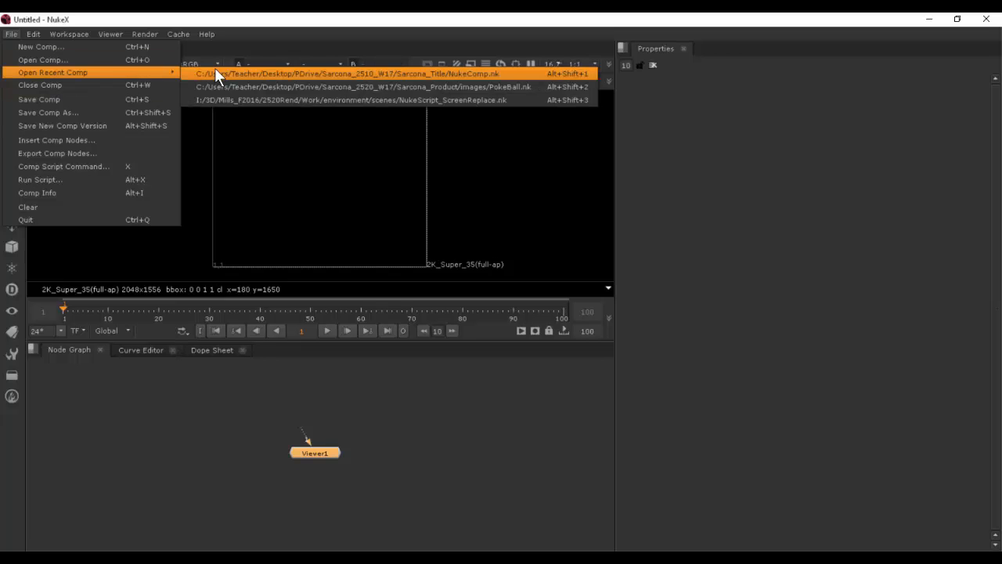
left_click(215, 69)
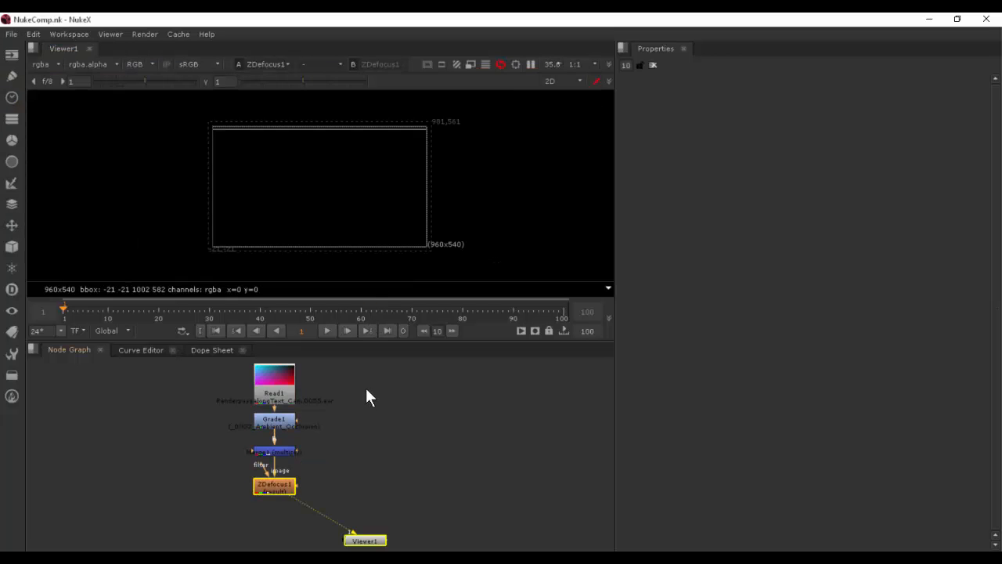
Show the Read1 render in the viewer and examine the image
left_click(278, 375)
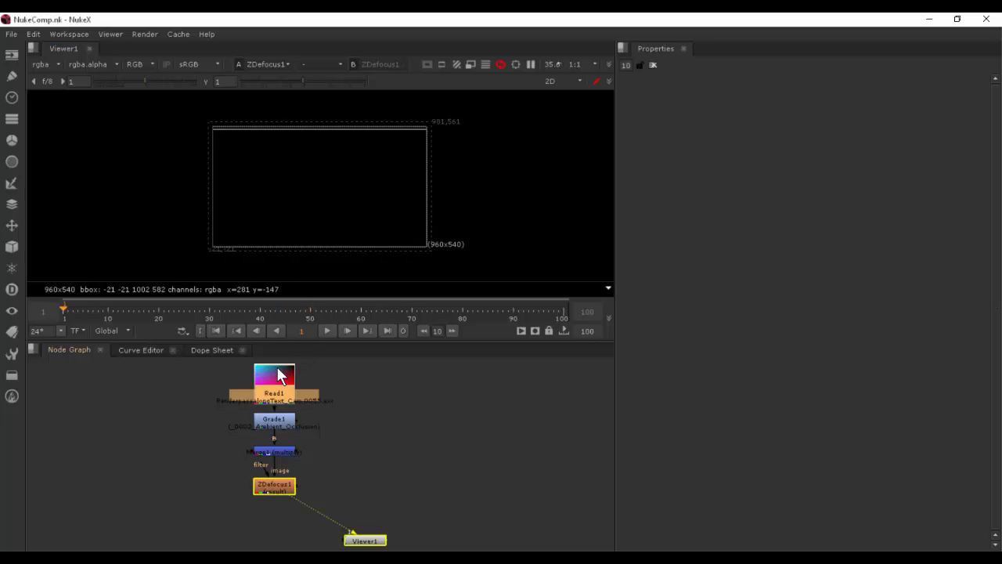
key("1")
scroll(337, 179, "up", 5)
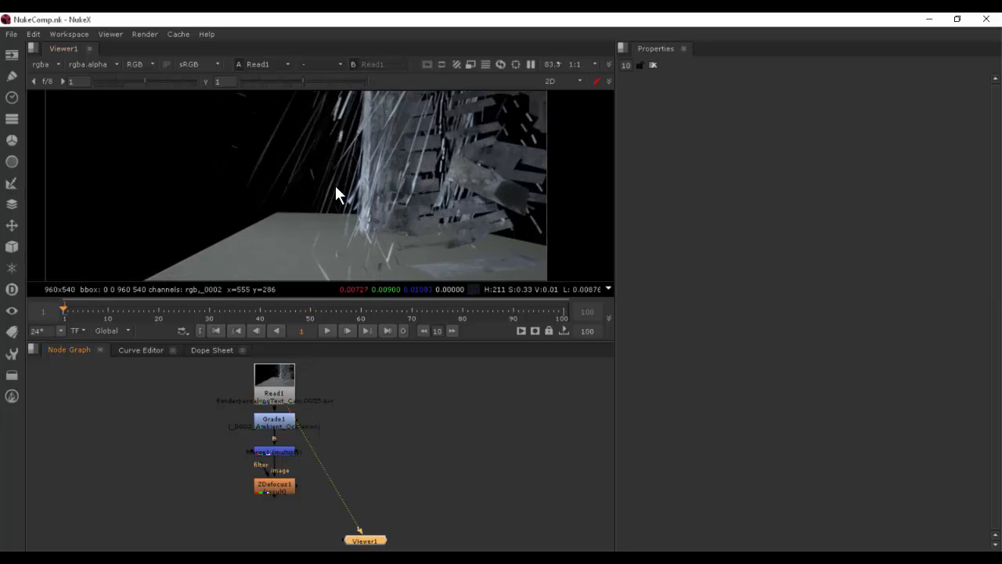
scroll(335, 186, "down", 1)
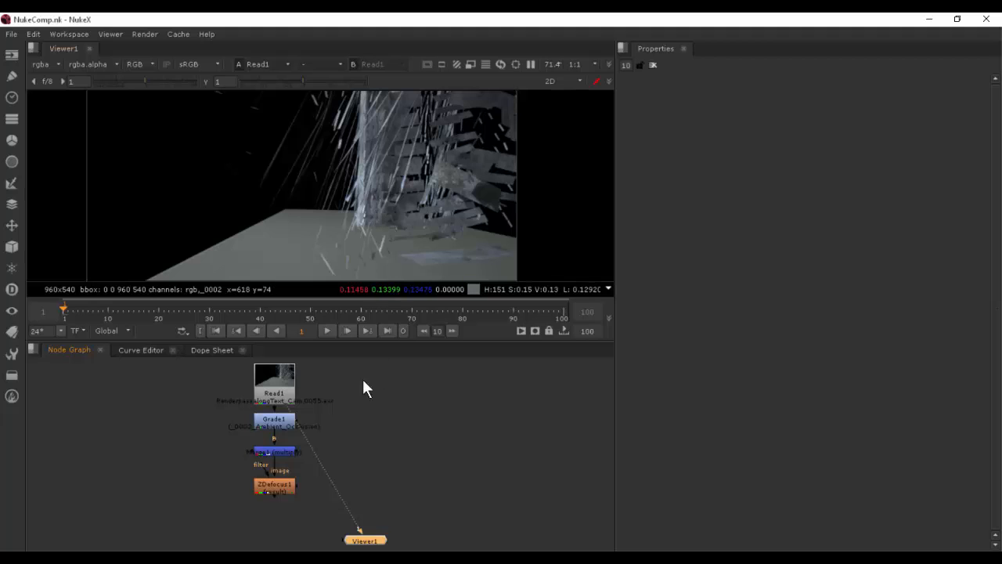
Duplicate the Read1 node beside the existing node tree and show the copy in the viewer
left_click(278, 395)
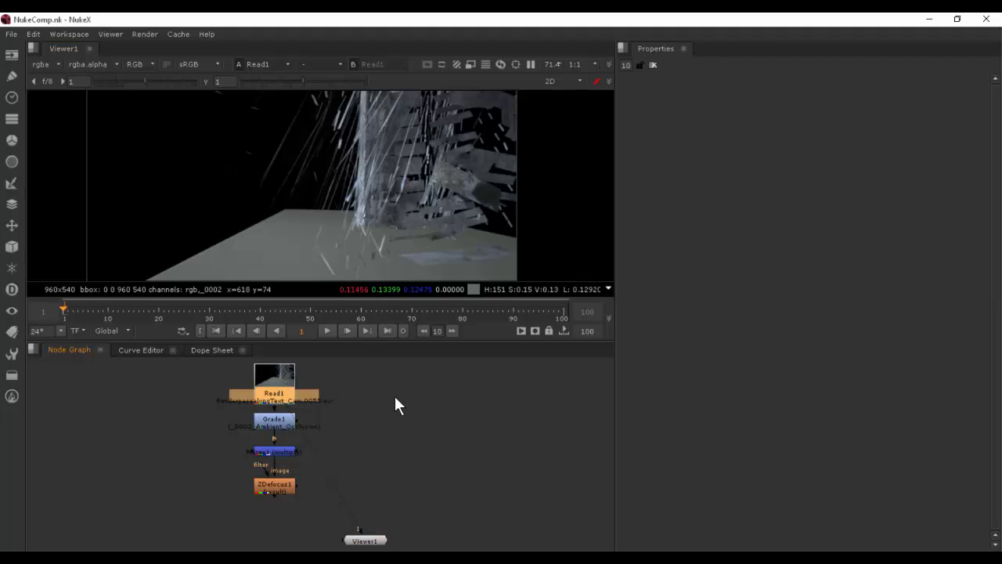
key("ctrl+c")
key("ctrl+v")
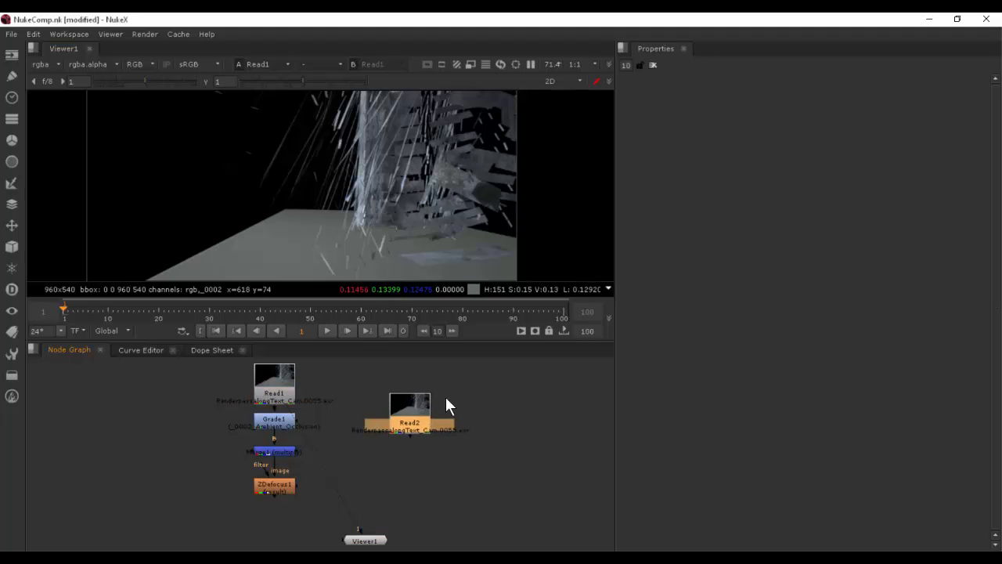
key("1")
Examine Read2's _0002_Ambient_Occlusion layer in an enlarged viewer
left_click(41, 63)
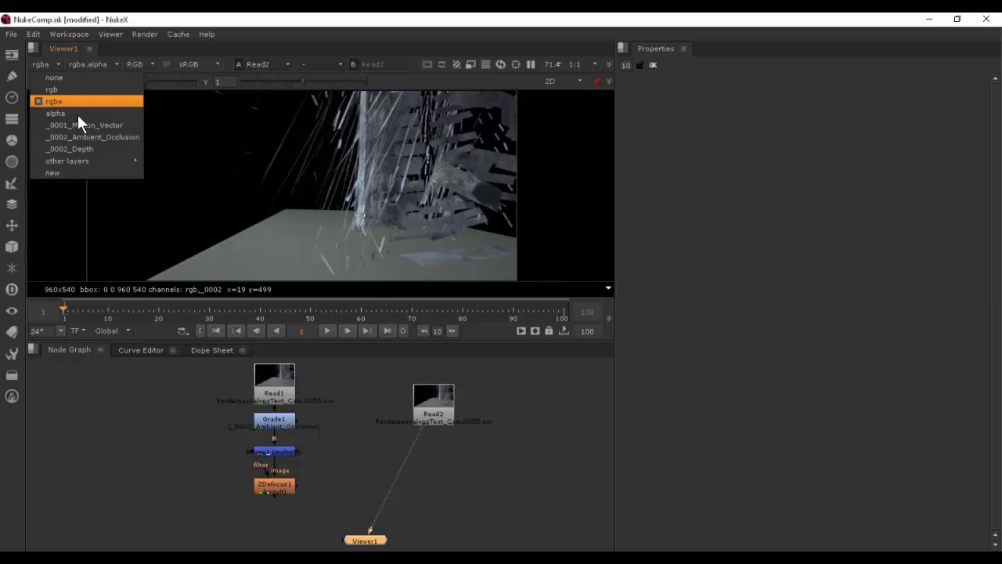
left_click(83, 137)
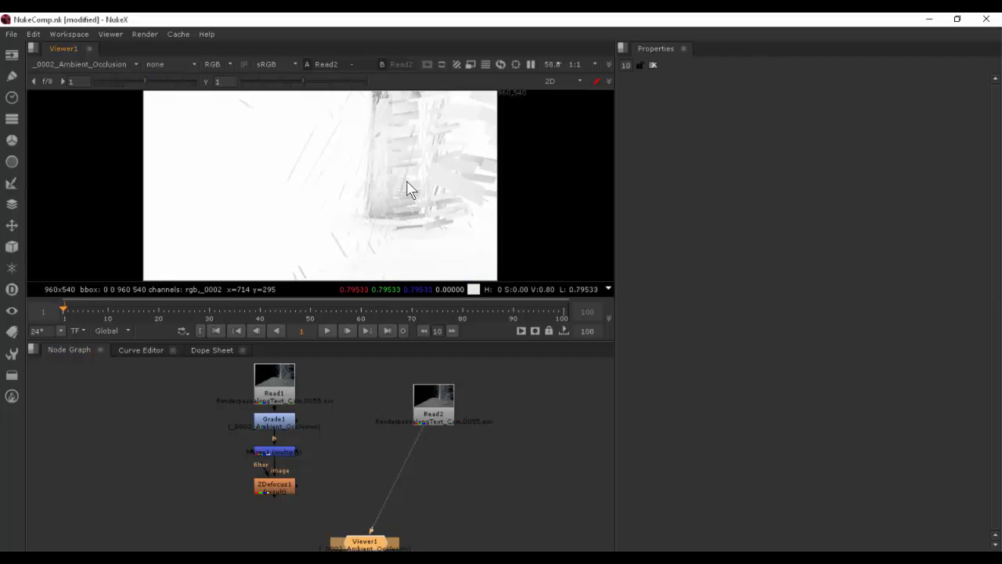
left_click_drag(404, 340, 409, 446)
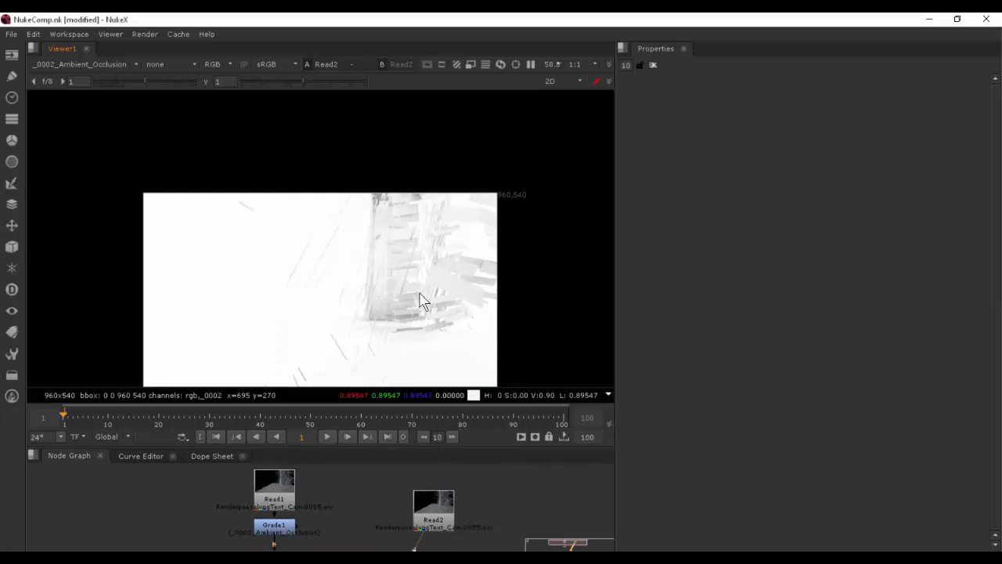
left_click_drag(421, 283, 465, 249)
scroll(451, 220, "up", 2)
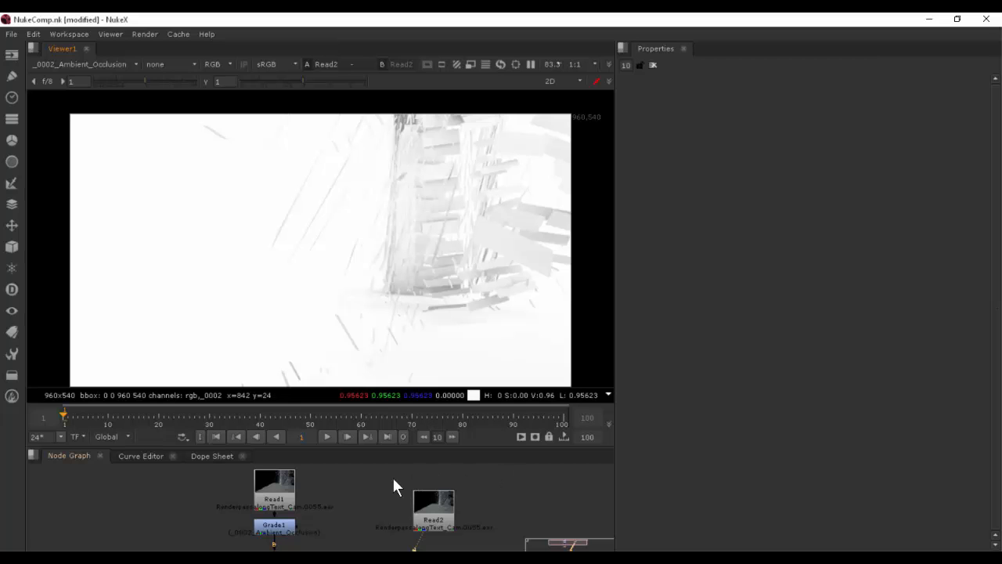
View the ambient occlusion layer coming out of Grade1, and return the viewer to the rgba layer
left_click_drag(392, 477, 351, 448)
left_click(250, 490)
key("1")
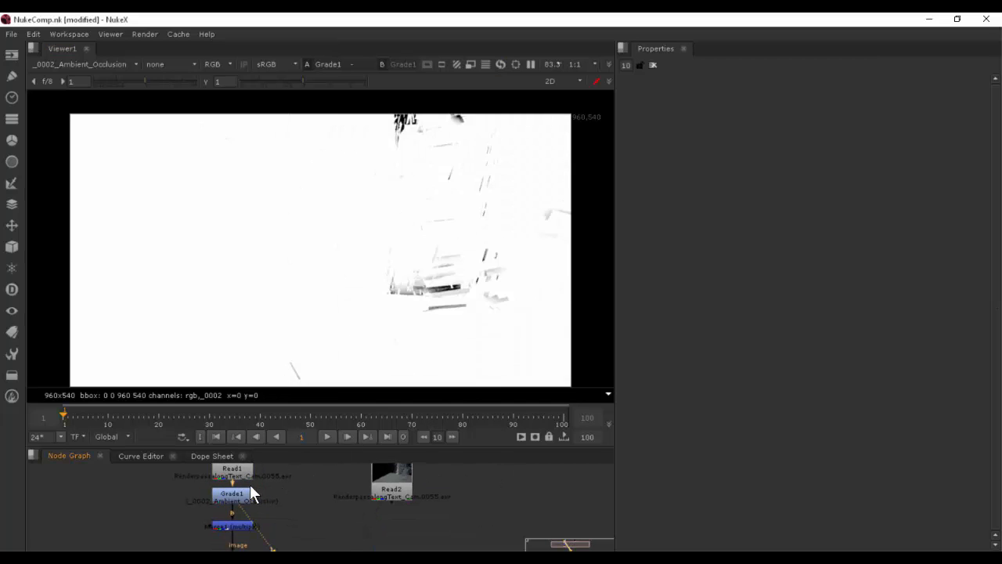
left_click(83, 64)
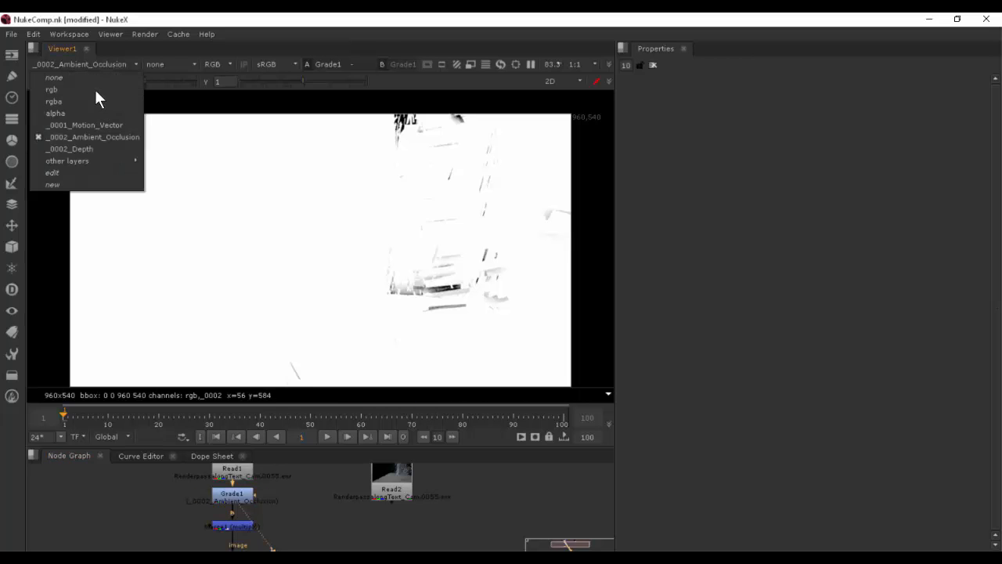
left_click(101, 109)
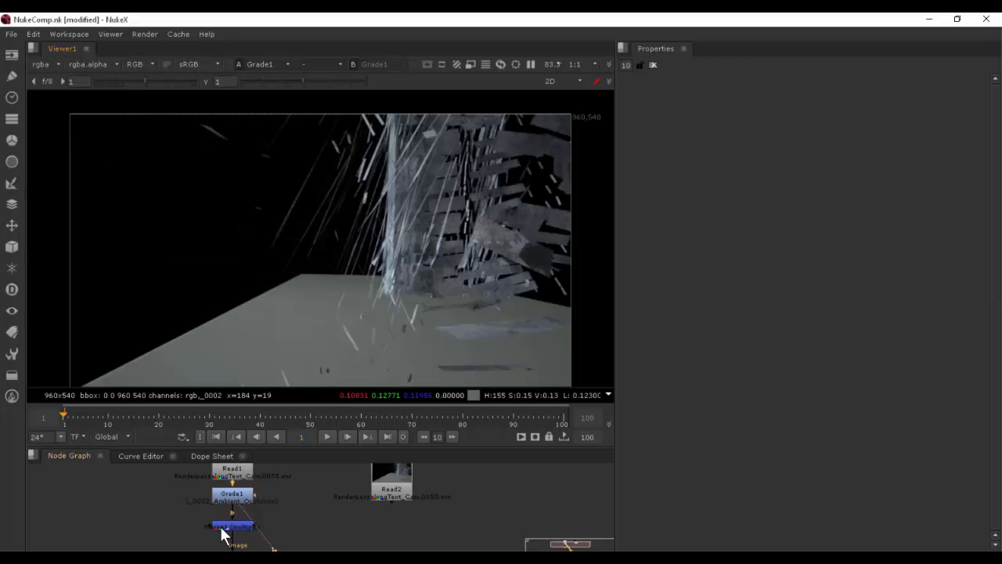
Compare the Merge1 result with the original Read1 render by alternating between them in the viewer
left_click(222, 527)
key("1")
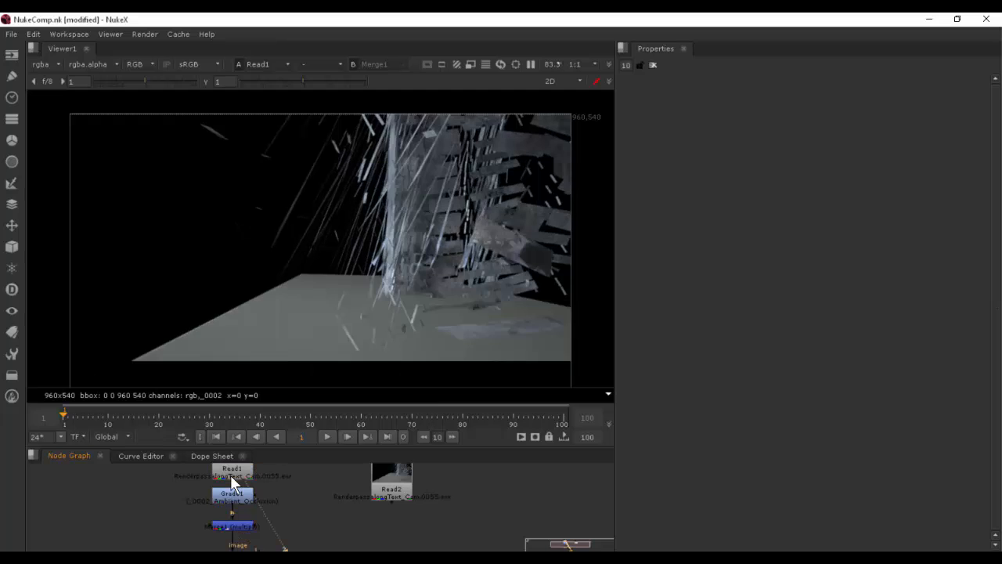
key("2")
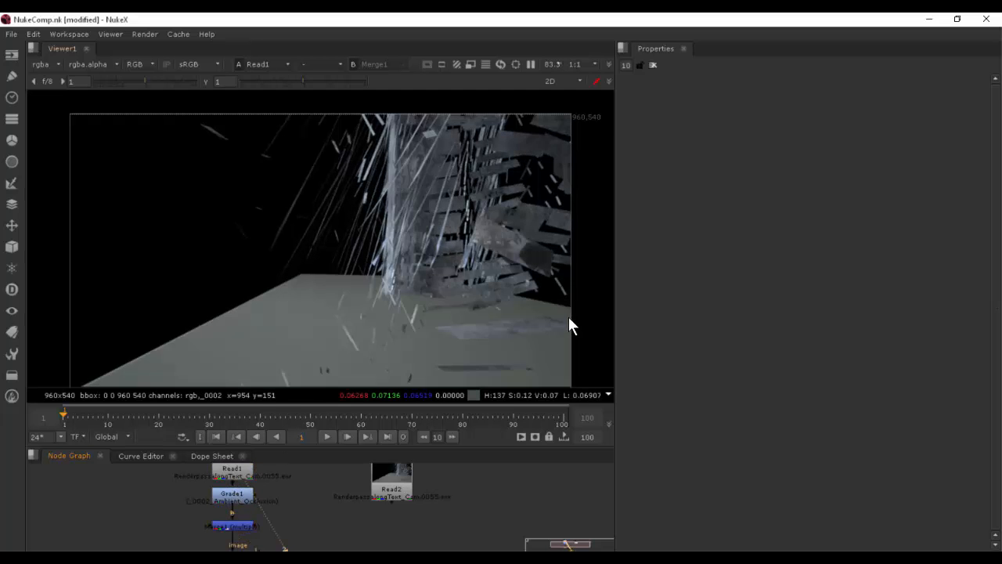
key("1")
key("2")
key("1")
key("2")
key("1")
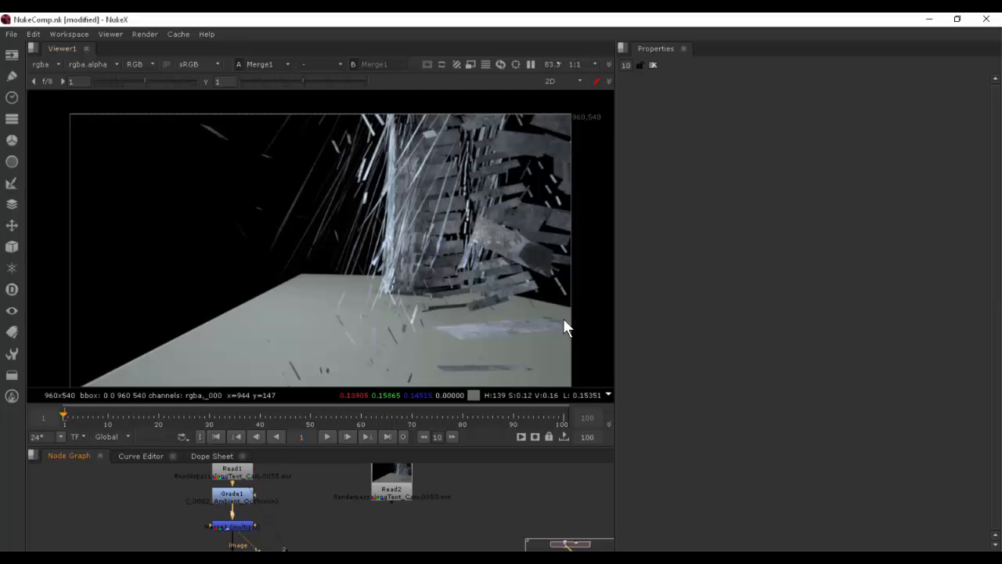
key("2")
key("1")
key("2")
key("1")
key("2")
key("1")
key("2")
key("1")
key("2")
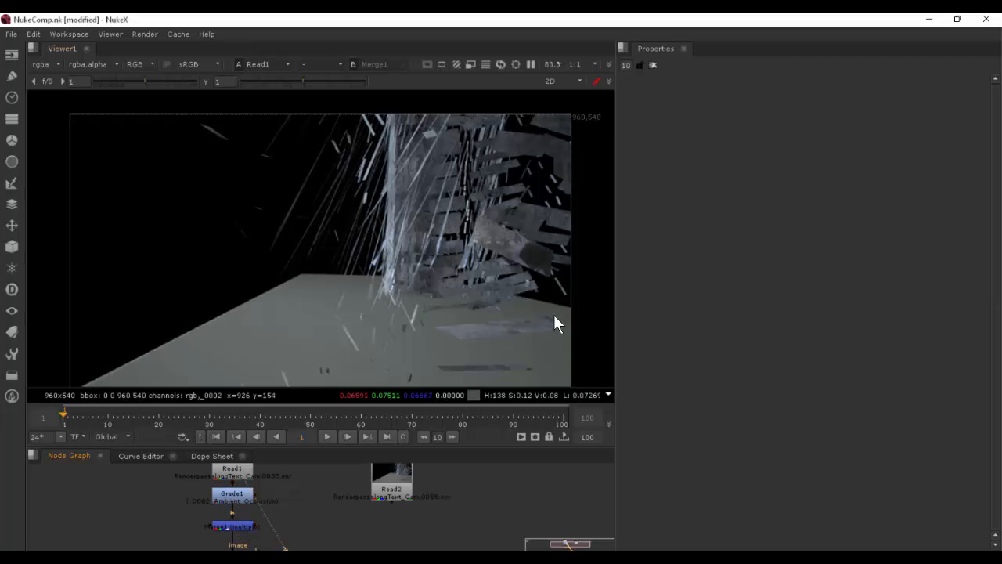
key("1")
Disable Grade1 and compare the ungraded Merge1 result with Read1, examining the base of the debris column close up
left_click(233, 498)
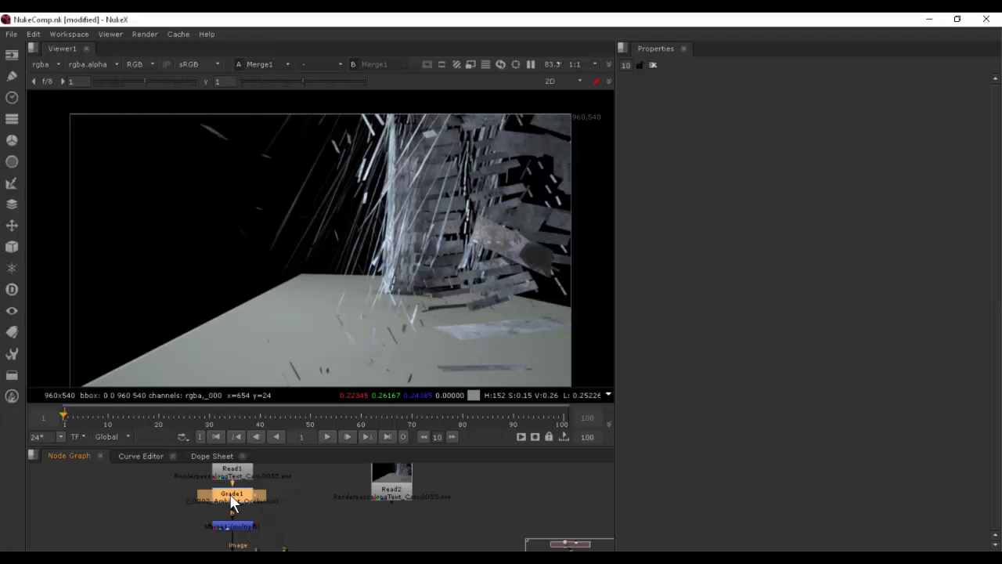
key("d")
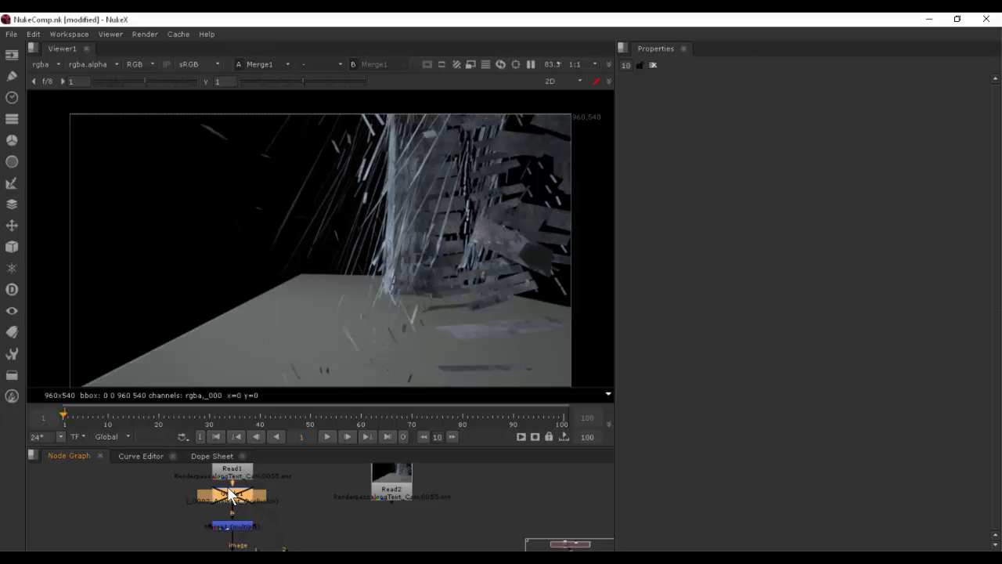
left_click(229, 473)
left_click(238, 526)
left_click(238, 528)
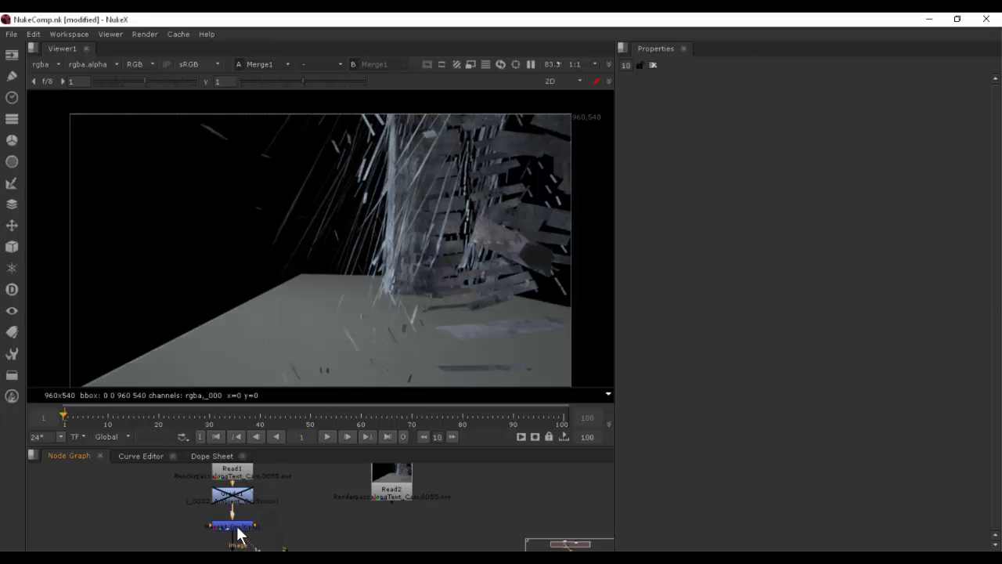
key("2")
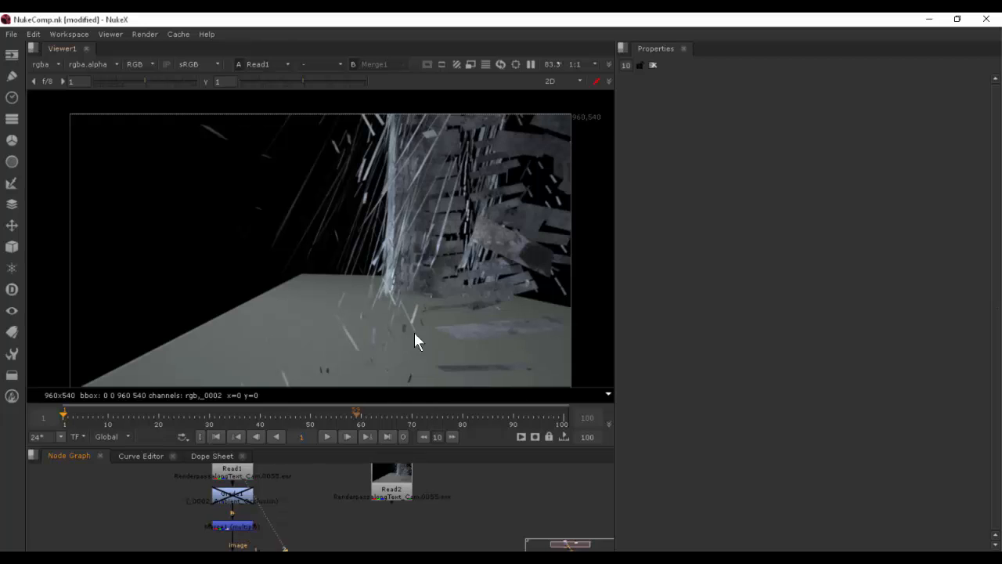
key("1")
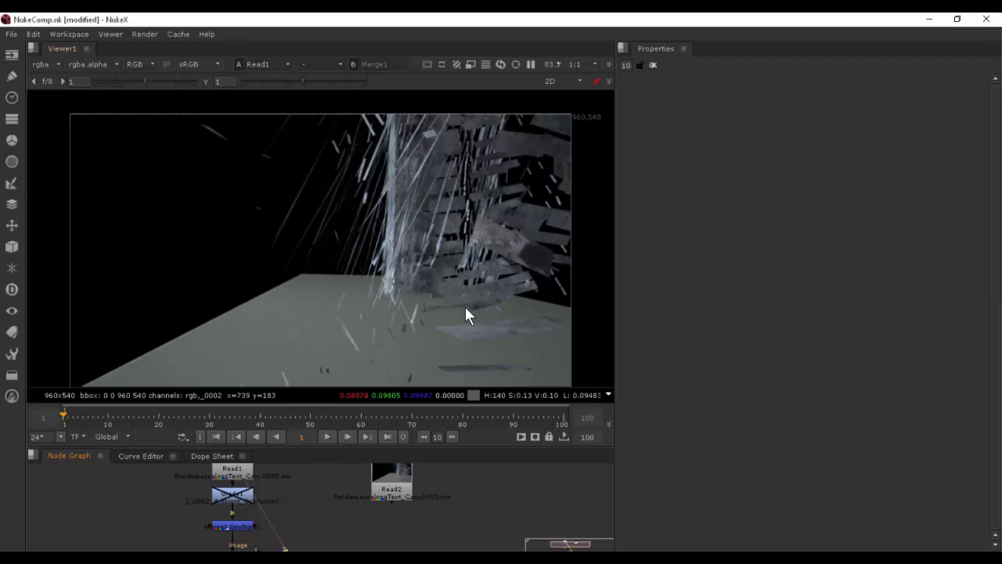
key("1")
scroll(439, 296, "up", 6)
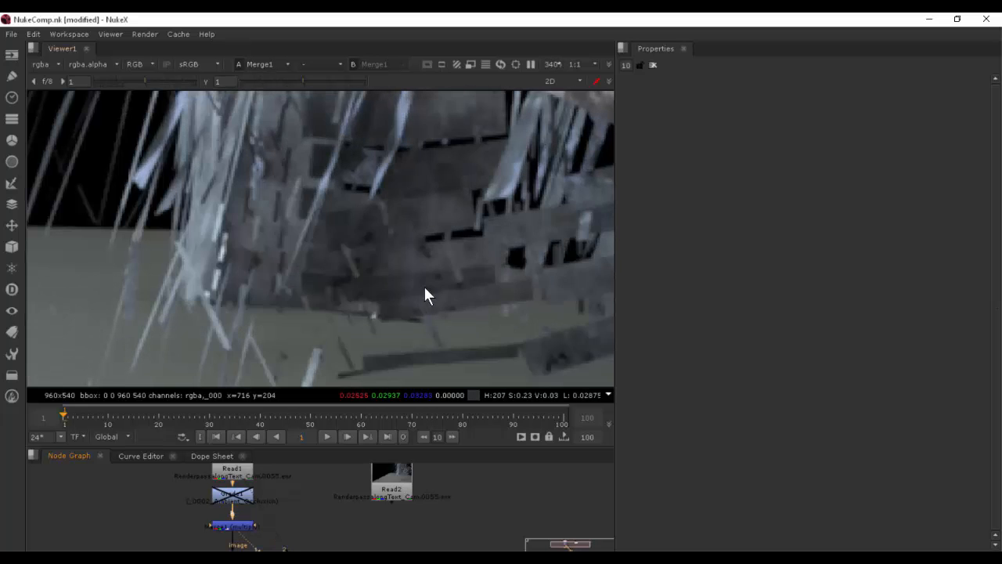
Re-enable Grade1 and compare the close-up of Merge1 with Read1 by alternating between them in the viewer
left_click(232, 493)
key("d")
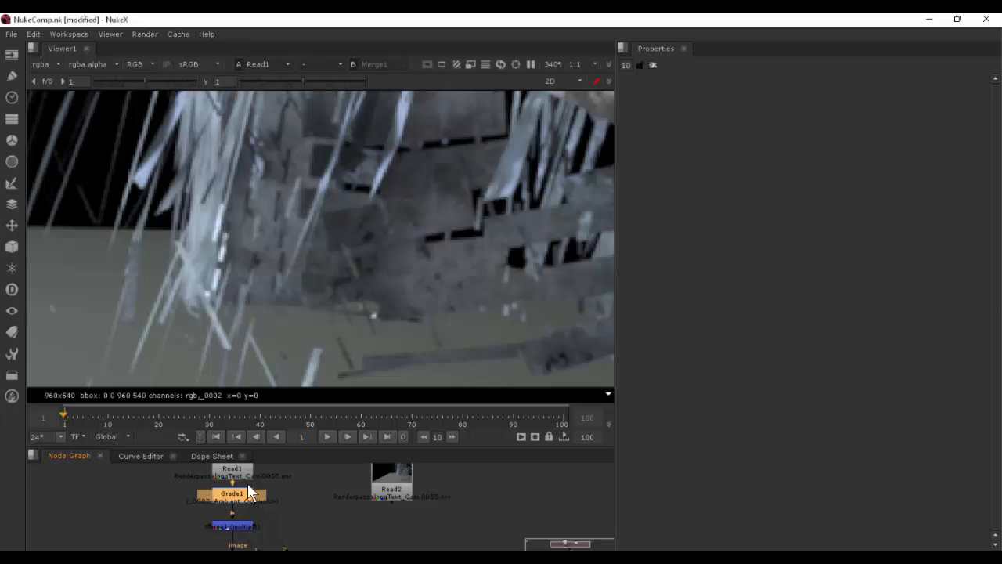
key("1")
key("2")
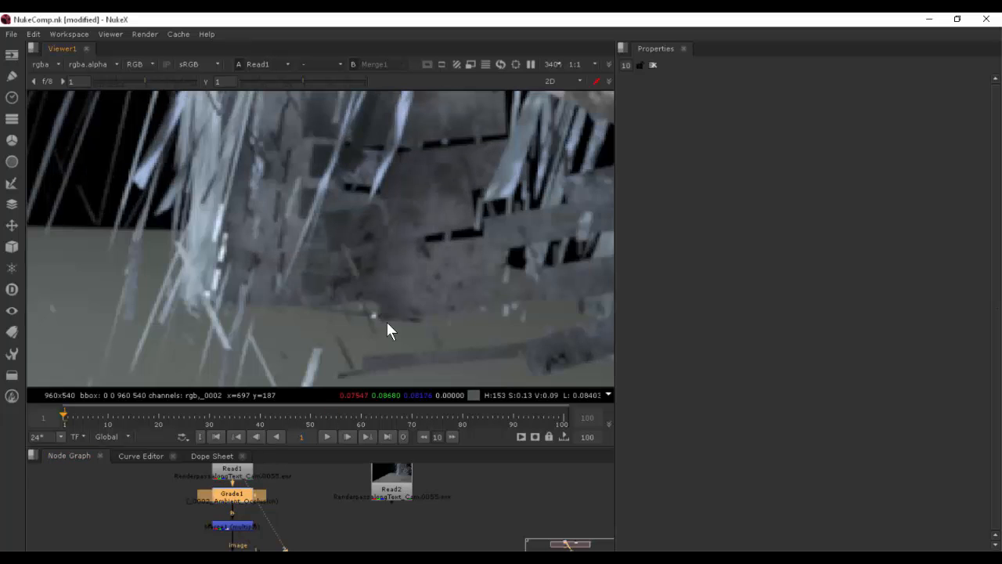
key("1")
key("2")
key("1")
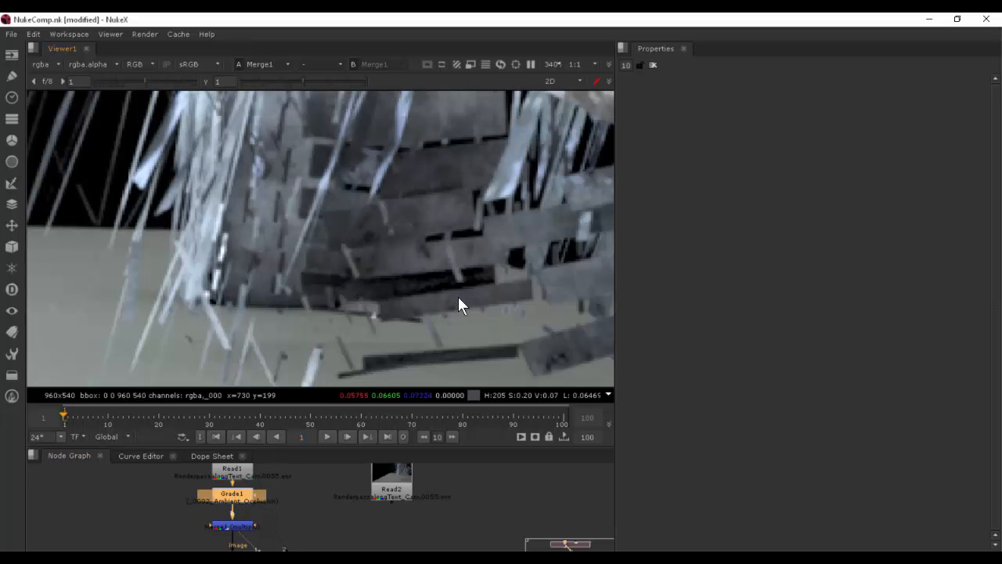
key("2")
key("1")
key("2")
key("1")
key("2")
key("1")
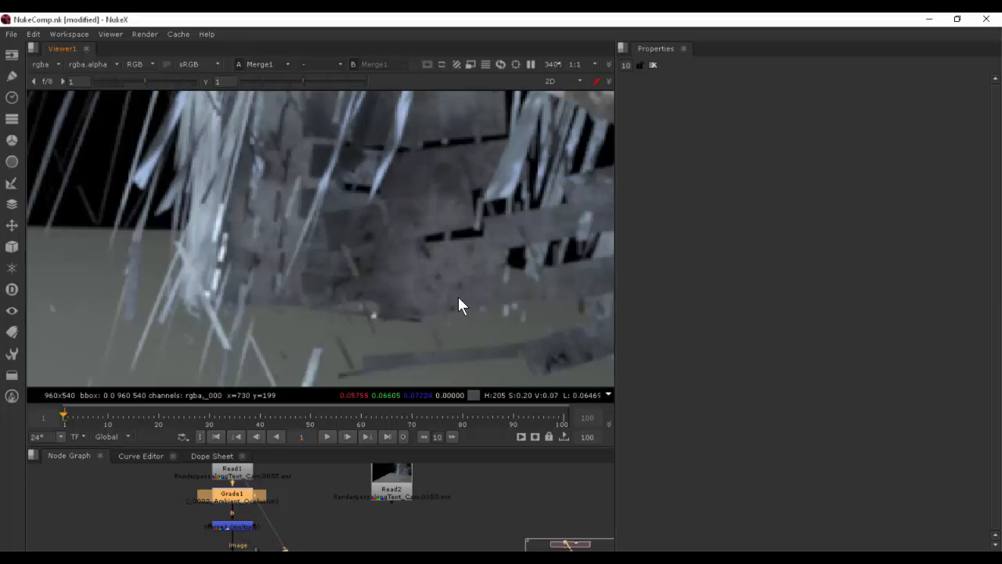
key("2")
key("1")
key("2")
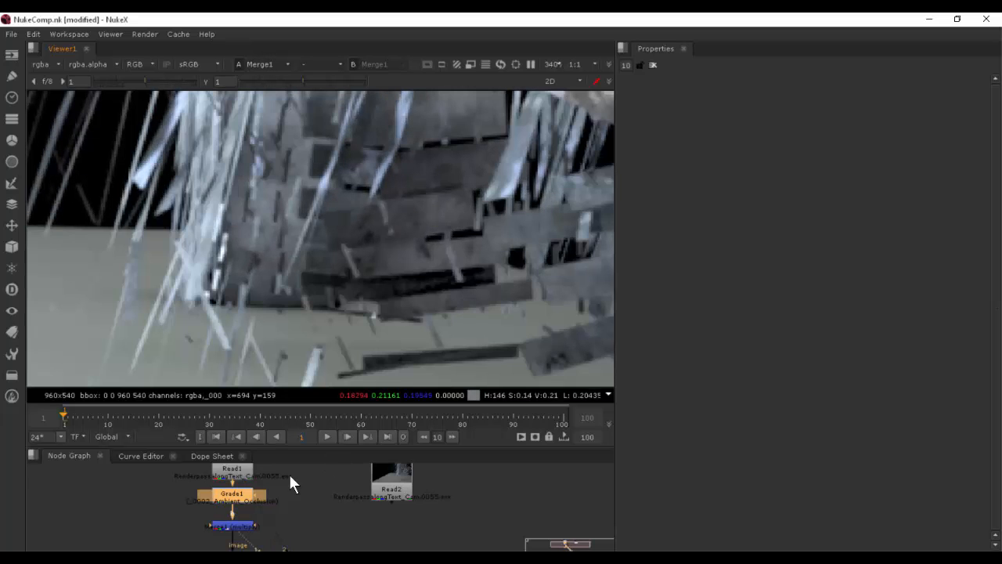
Toggle Grade1 off and on repeatedly to judge its effect on the Merge1 image, leaving it enabled
key("d")
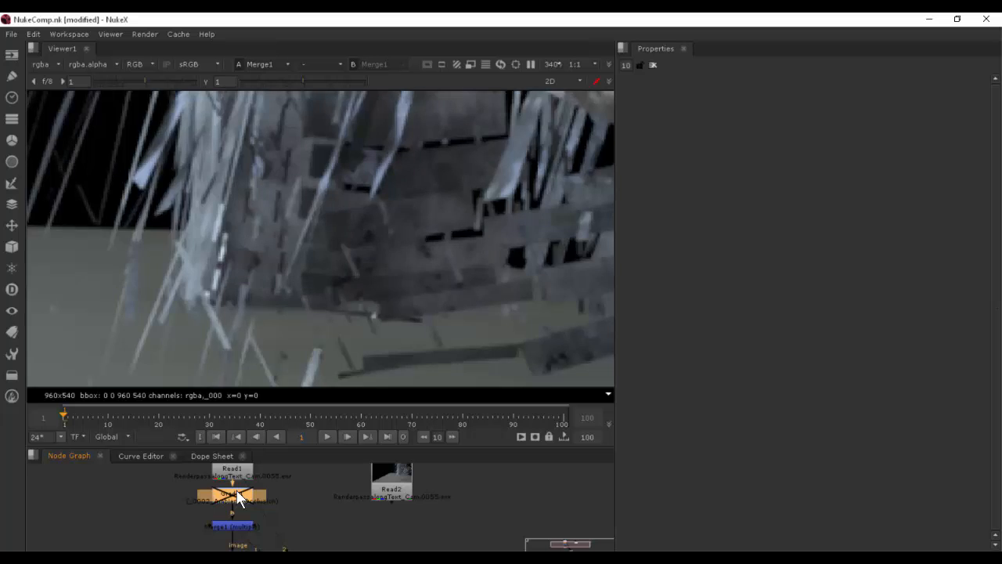
key("d")
key("d")
key("d")
key("d")
key("d")
key("d")
key("d")
scroll(418, 259, "down", 6)
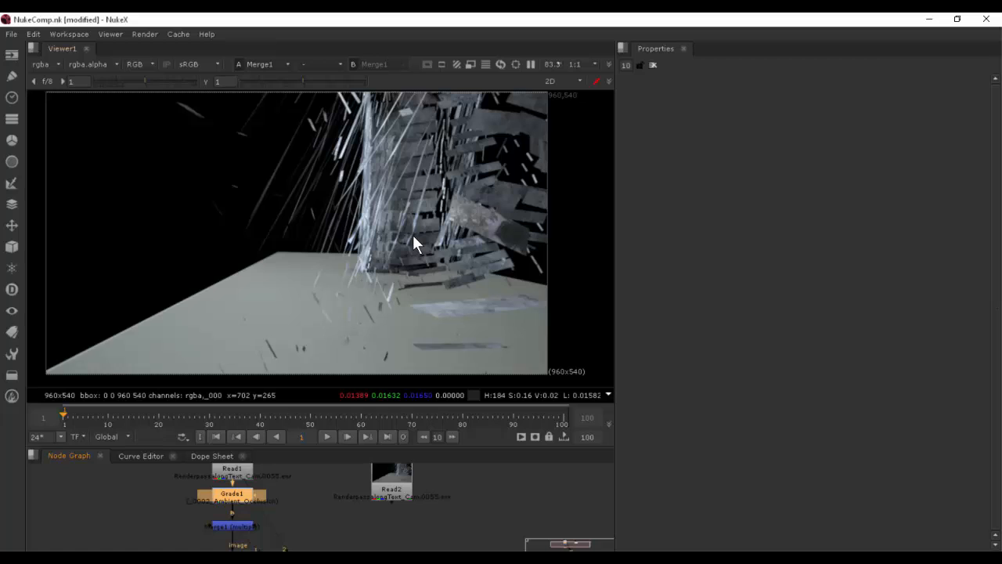
Show the ZDefocus1 result in the viewer and examine the depth blur
left_click_drag(284, 494, 288, 471)
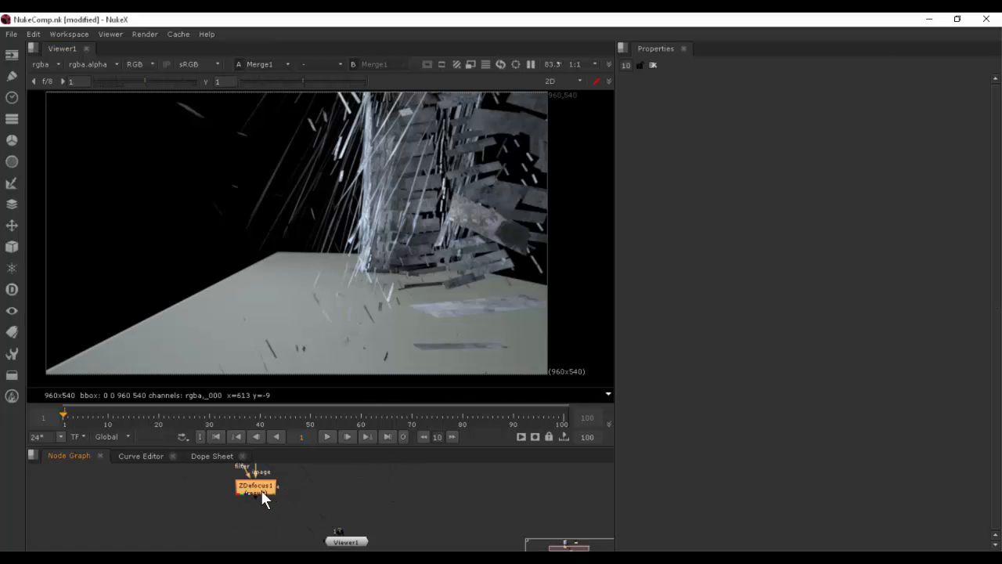
key("1")
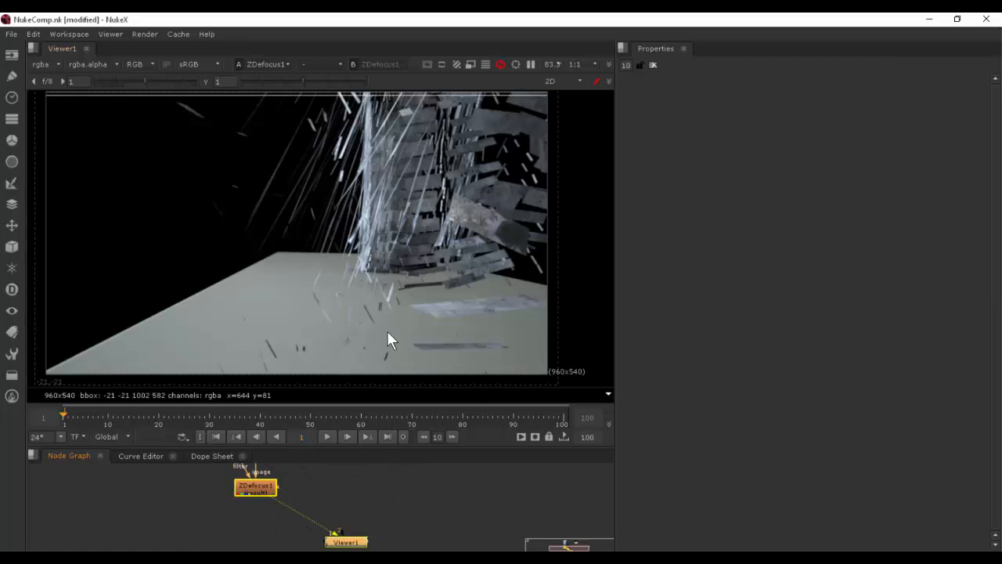
left_click_drag(406, 233, 421, 242)
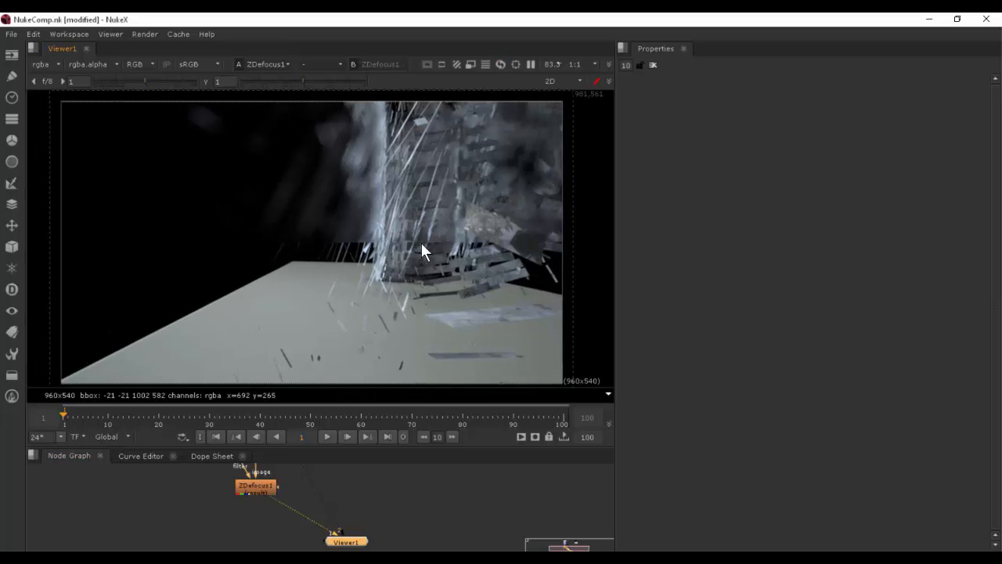
Open the ZDefocus1 properties and reposition its focal point in the image to about x 561, y 447
double_click(252, 487)
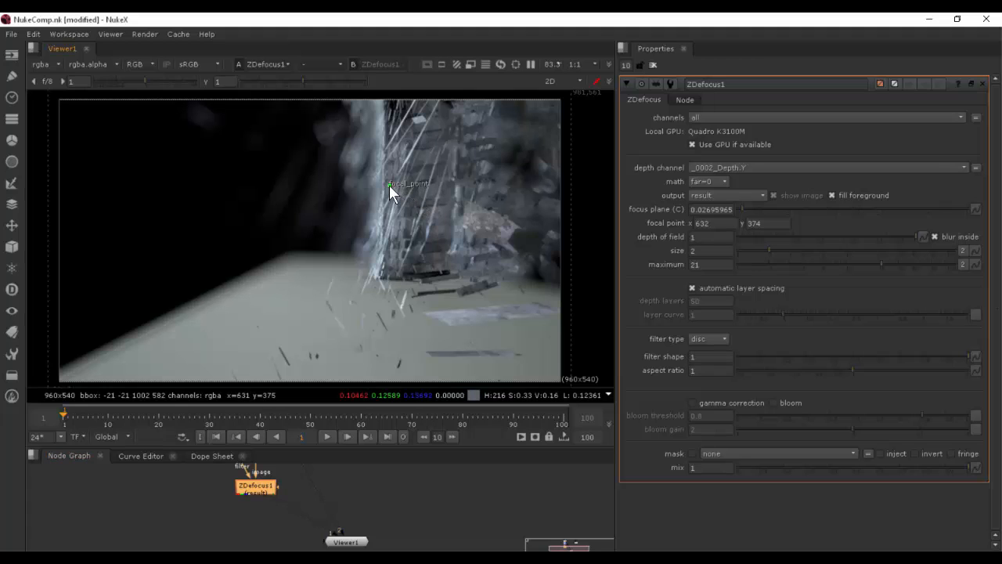
left_click_drag(389, 185, 357, 144)
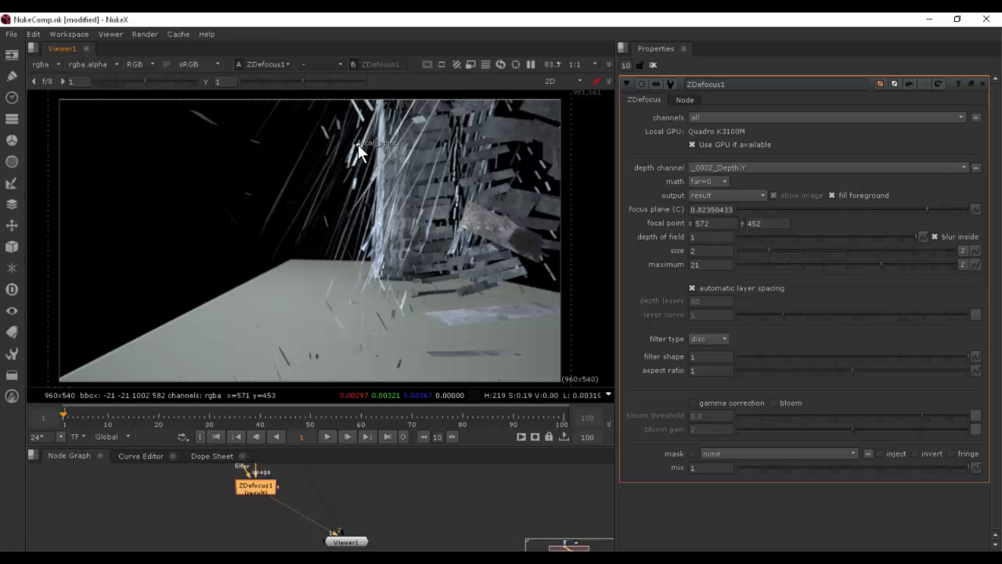
left_click_drag(358, 144, 352, 153)
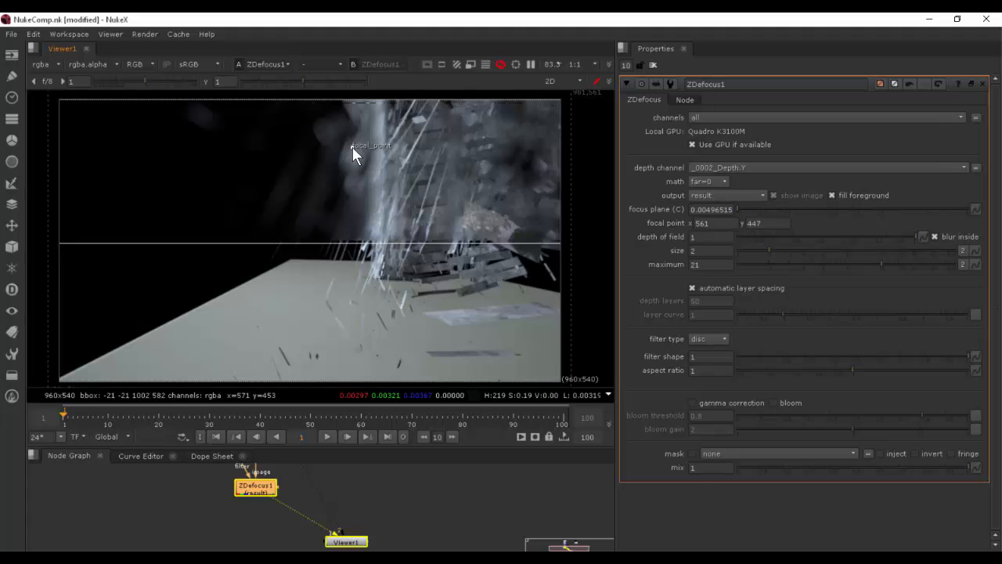
Move the ZDefocus1 focal point to about x 622, y 421, and on to about x 774, y 302 on the debris
left_click_drag(352, 147, 384, 162)
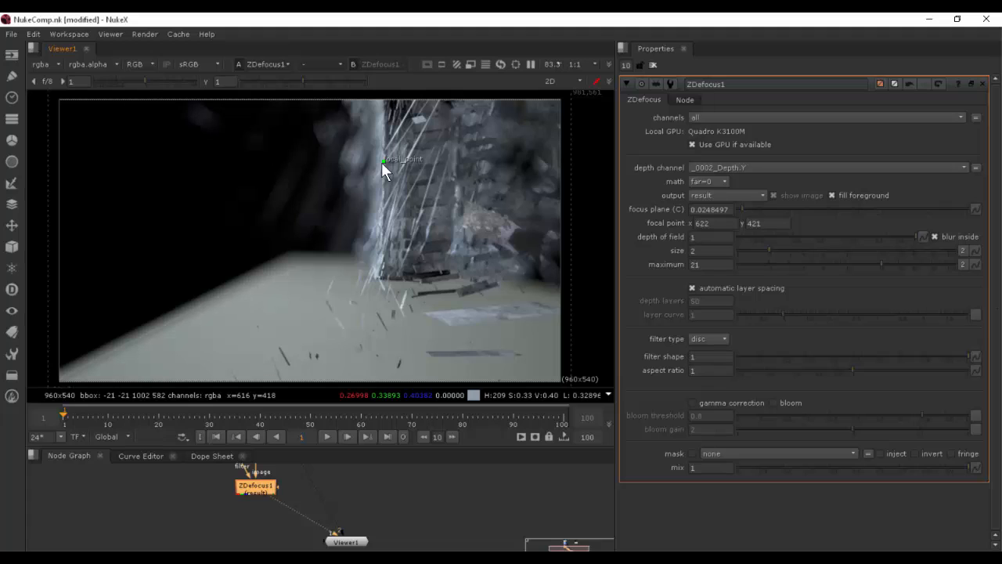
left_click_drag(381, 162, 462, 224)
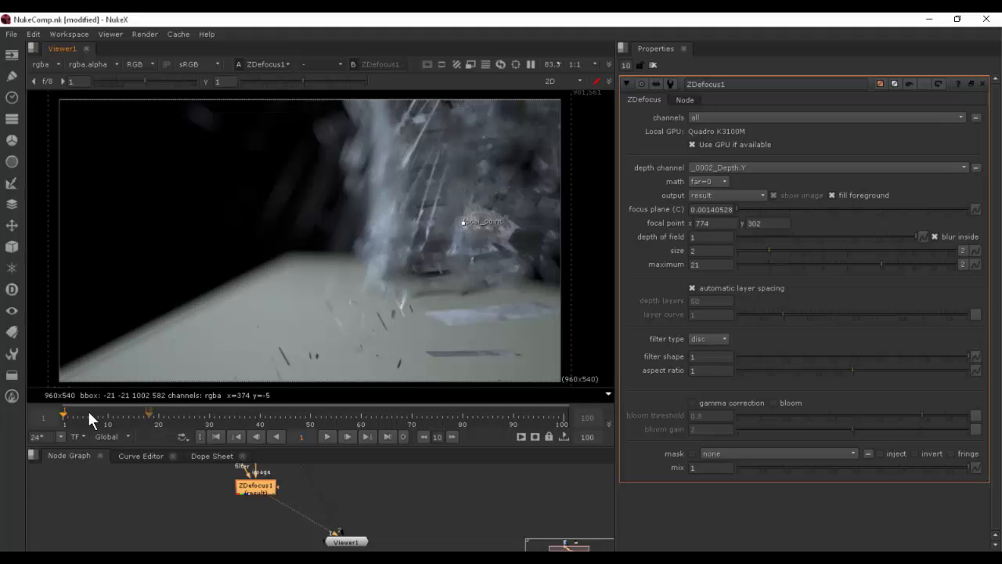
Show Read2 in the viewer and display its _0002_Depth layer
left_click_drag(374, 482, 387, 547)
left_click_drag(436, 509, 371, 512)
left_click(363, 489)
key("1")
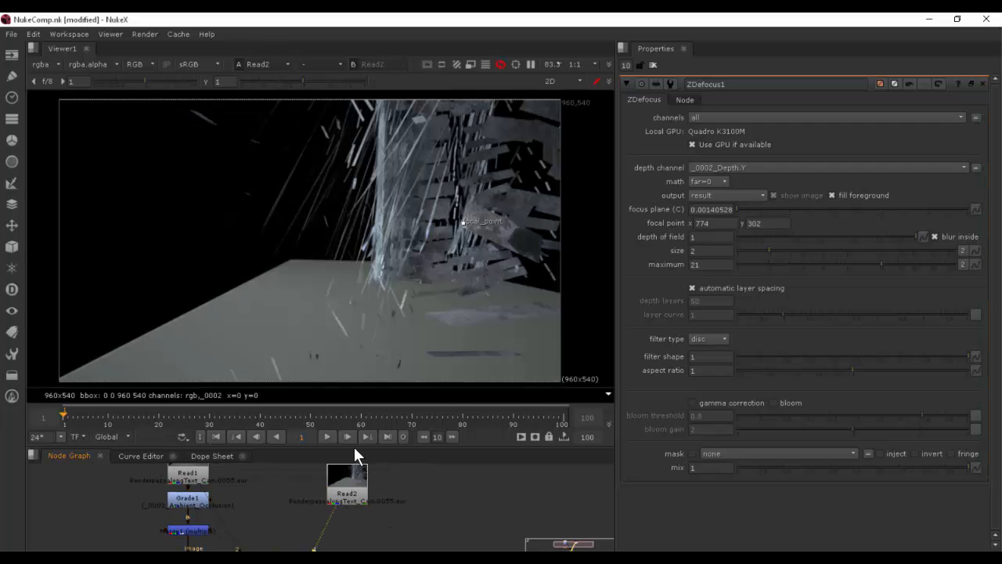
left_click(43, 65)
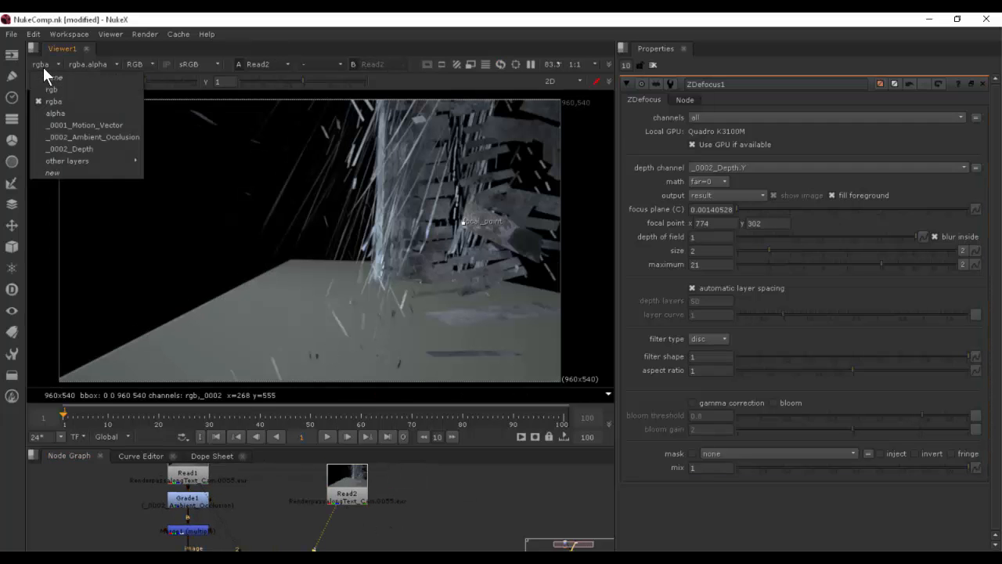
left_click(86, 146)
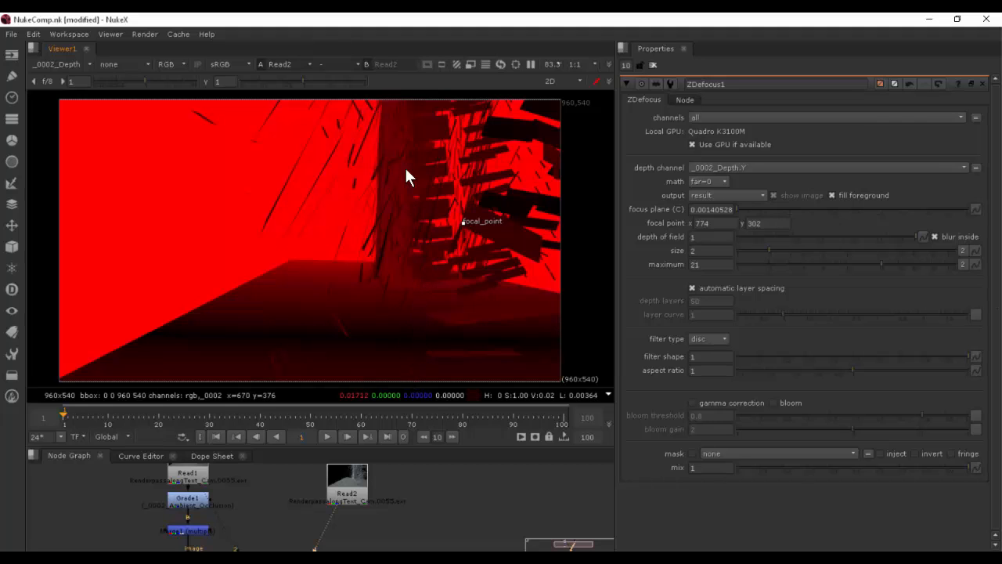
Examine the depth pass of Read2 and display its _0001_Motion_Vector layer in the viewer
scroll(366, 333, "down", 1)
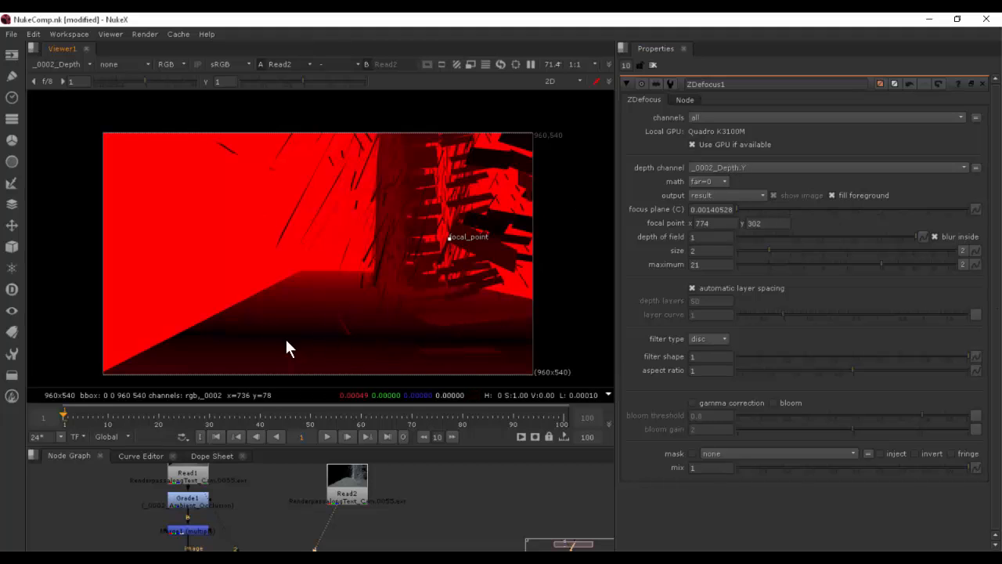
scroll(374, 263, "up", 2)
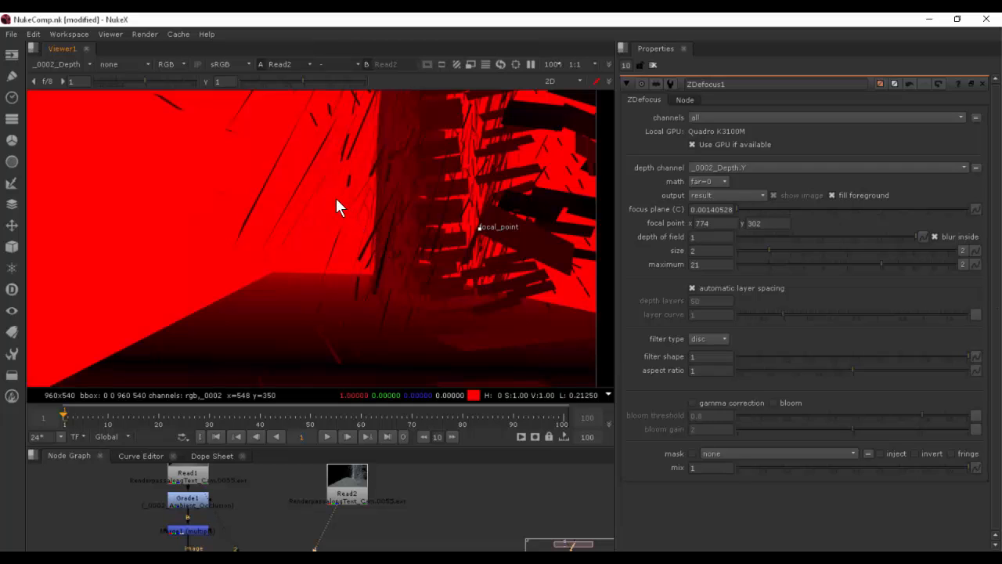
scroll(321, 231, "down", 1)
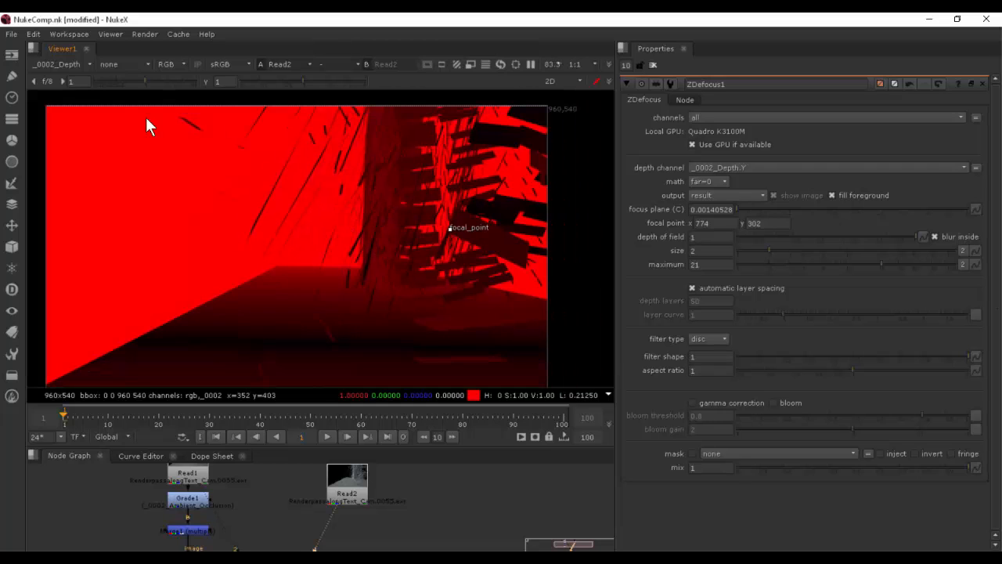
left_click(53, 64)
left_click(85, 124)
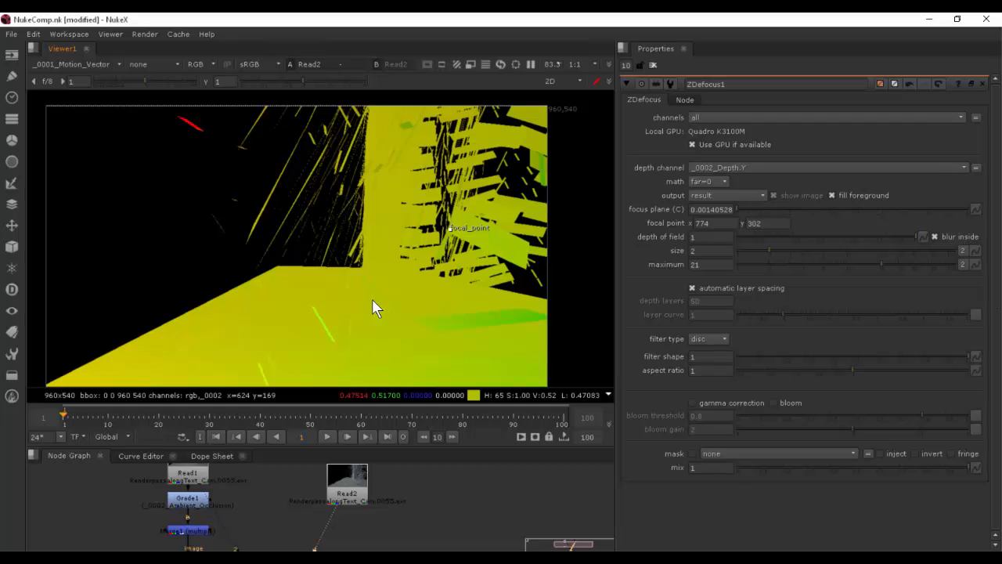
Switch to Cinema 4D, disable Multi-Pass in the render settings and show the Output settings
key("alt+Tab")
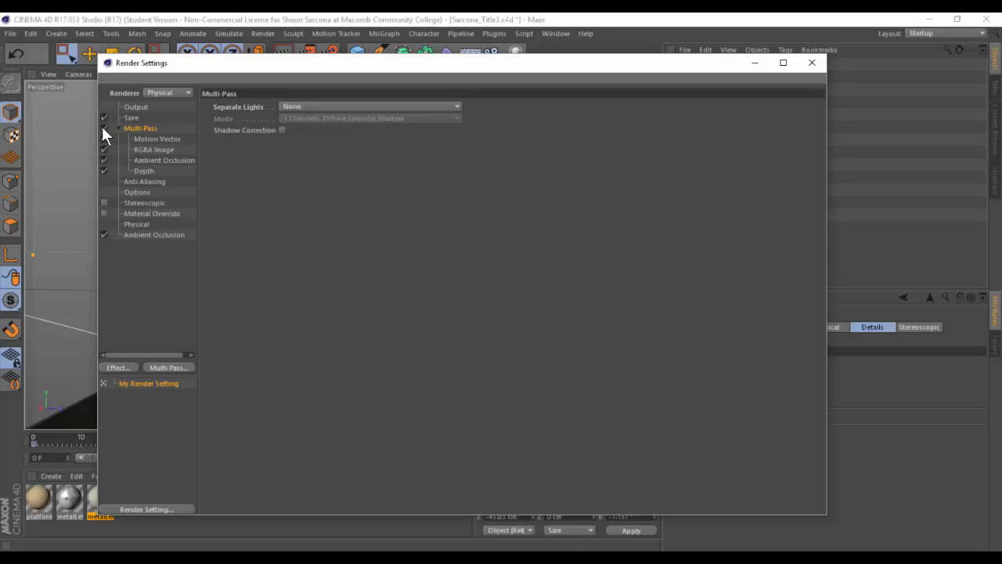
left_click(104, 128)
left_click(118, 127)
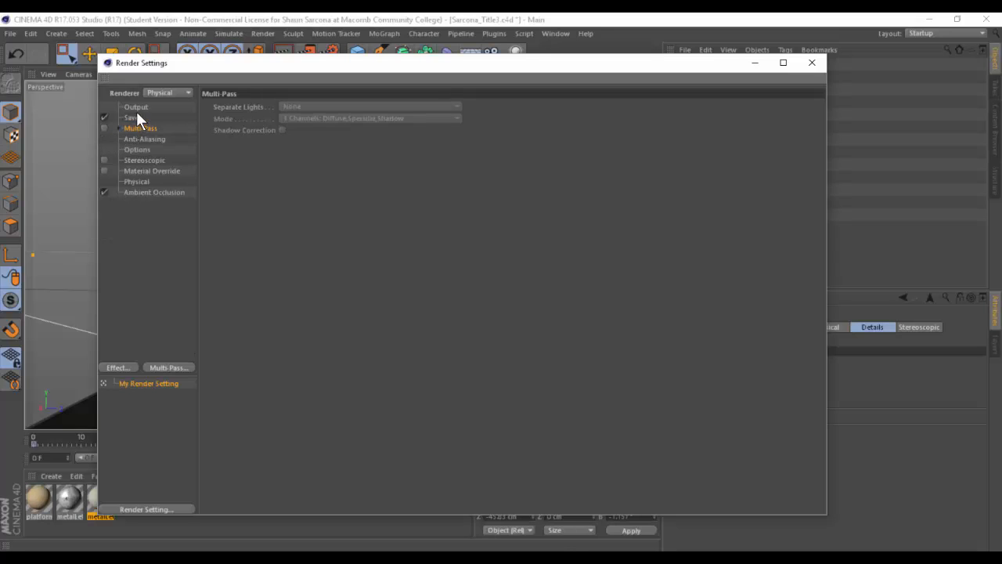
left_click(134, 107)
left_click_drag(163, 68, 270, 47)
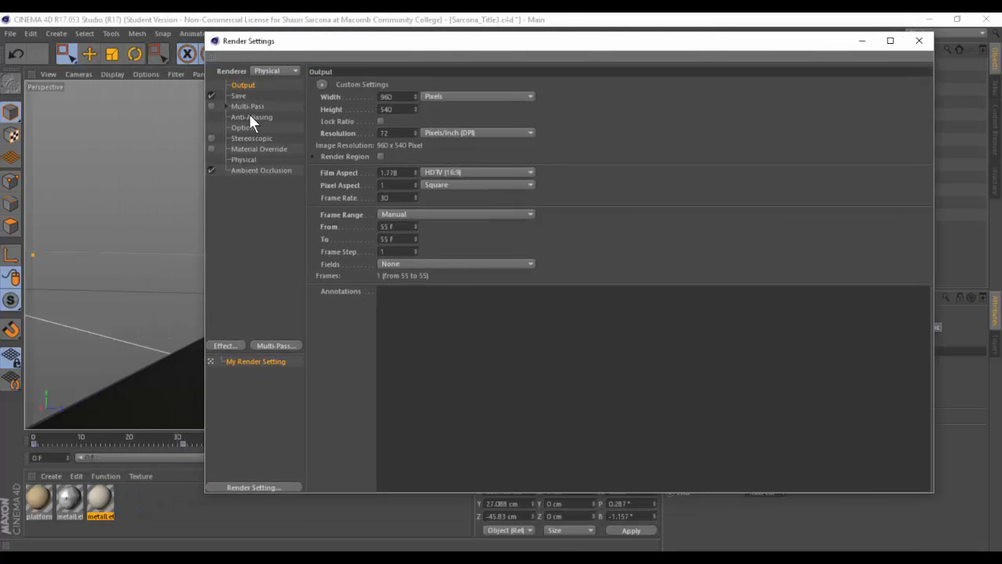
left_click(221, 347)
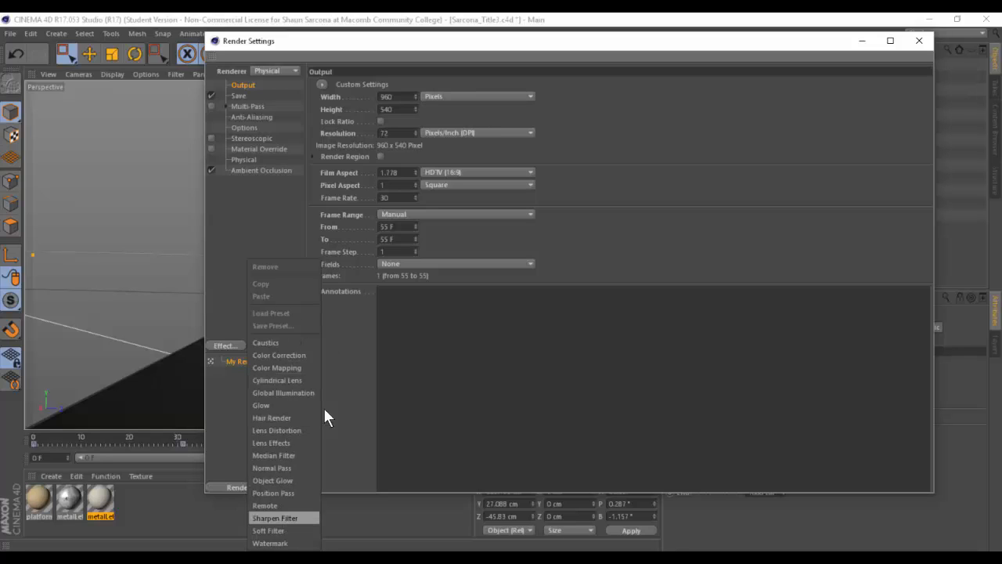
left_click(353, 50)
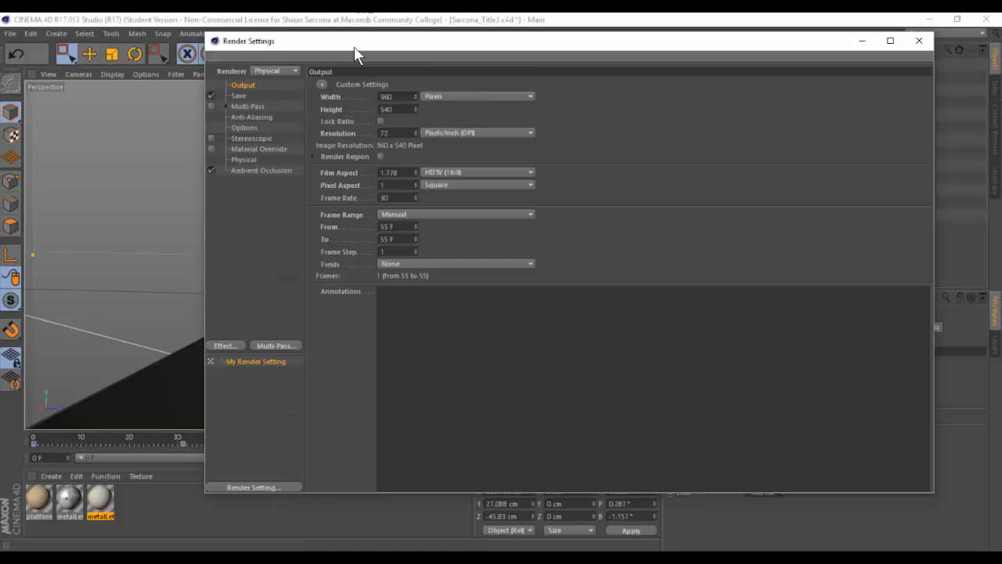
double_click(354, 46)
double_click(344, 24)
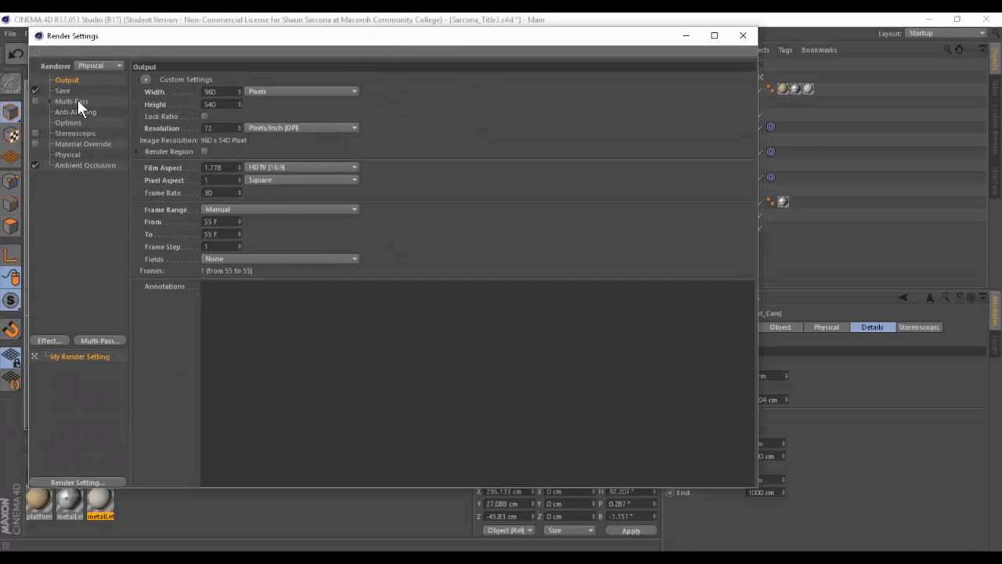
Enable Depth Of Field and Motion Blur in the Physical renderer settings and set Sampling Quality to High
left_click(69, 155)
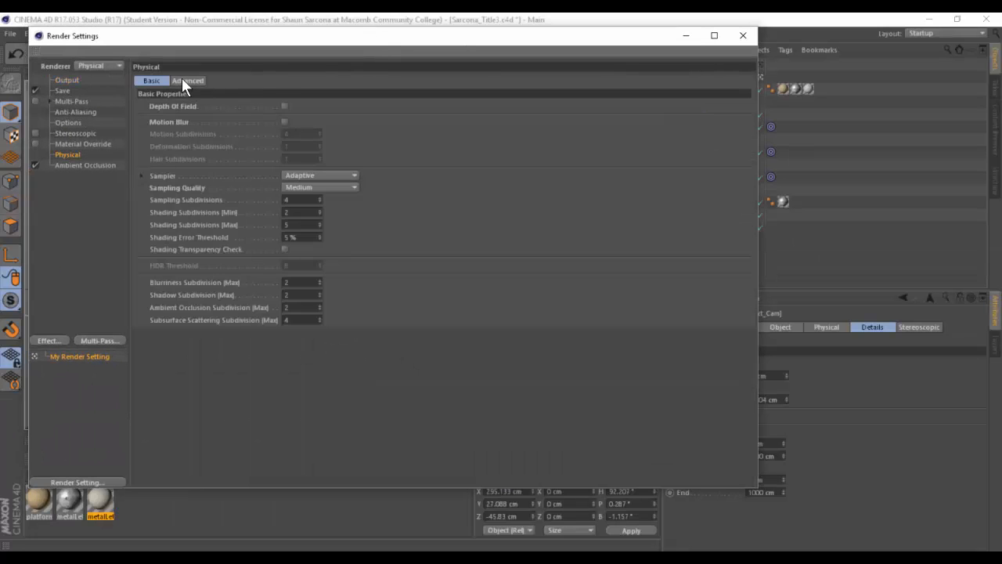
left_click(285, 121)
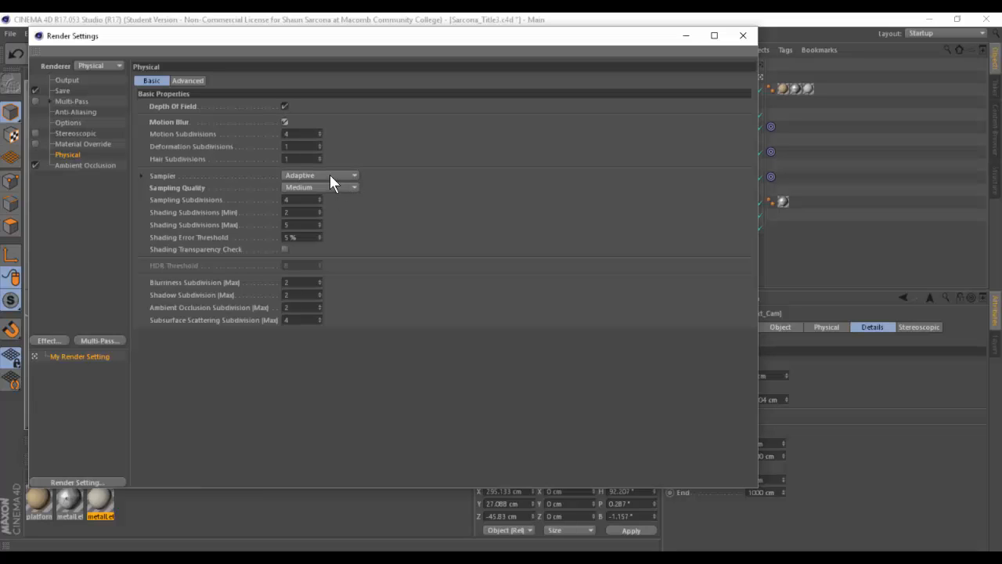
left_click(329, 177)
left_click(330, 177)
left_click(347, 188)
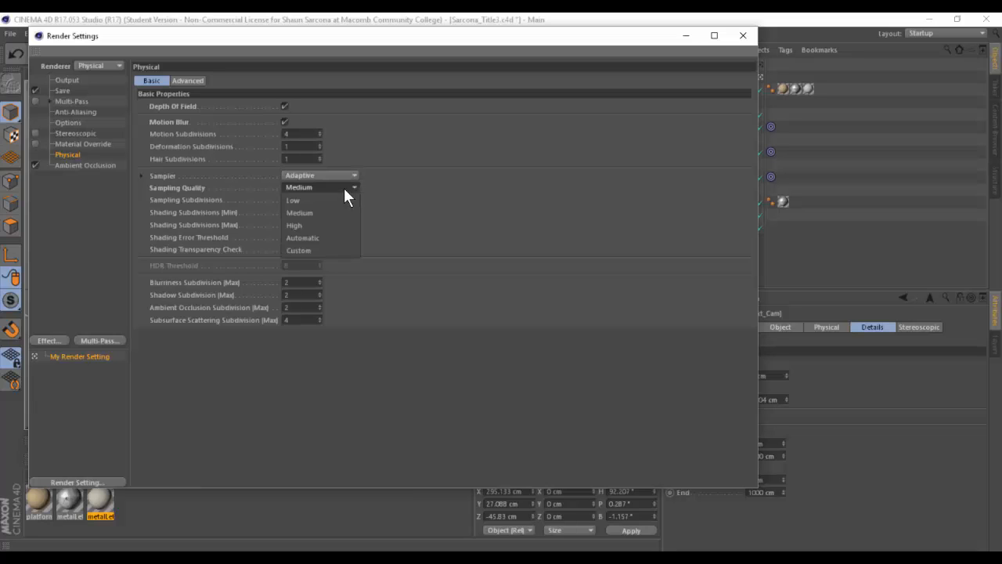
left_click(321, 227)
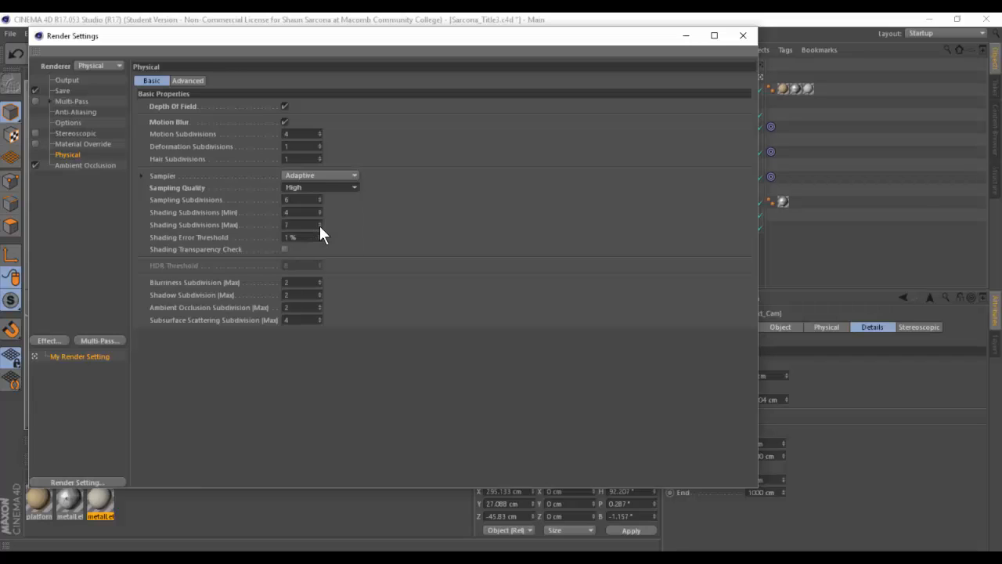
Set the Physical renderer's Sampling Quality to Low
left_click(328, 188)
left_click(323, 197)
left_click(158, 185)
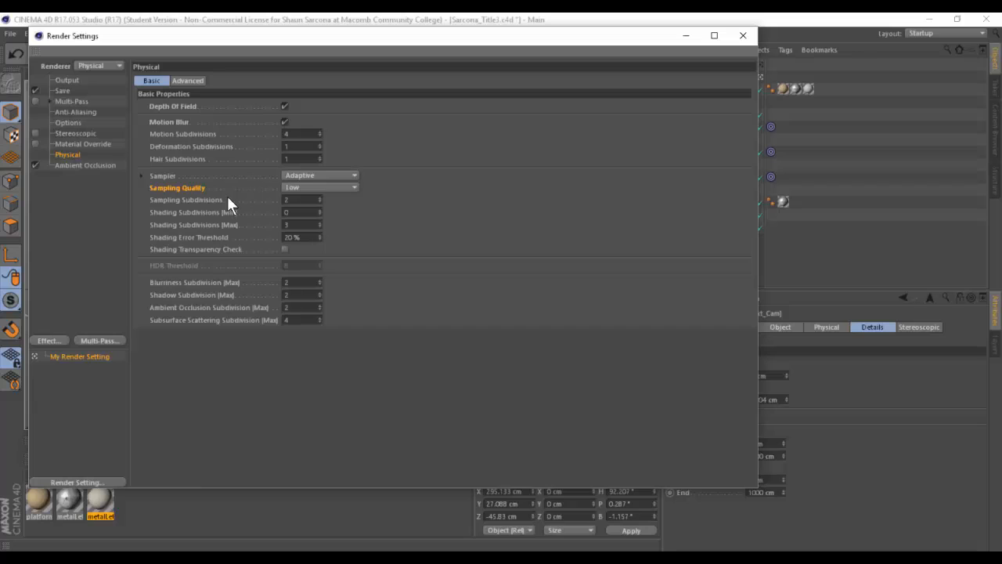
Set Sampling Subdivisions and Shading Subdivisions (Max) to 1, and turn off Depth Of Field and Motion Blur
left_click(319, 202)
left_click(321, 226)
left_click(284, 122)
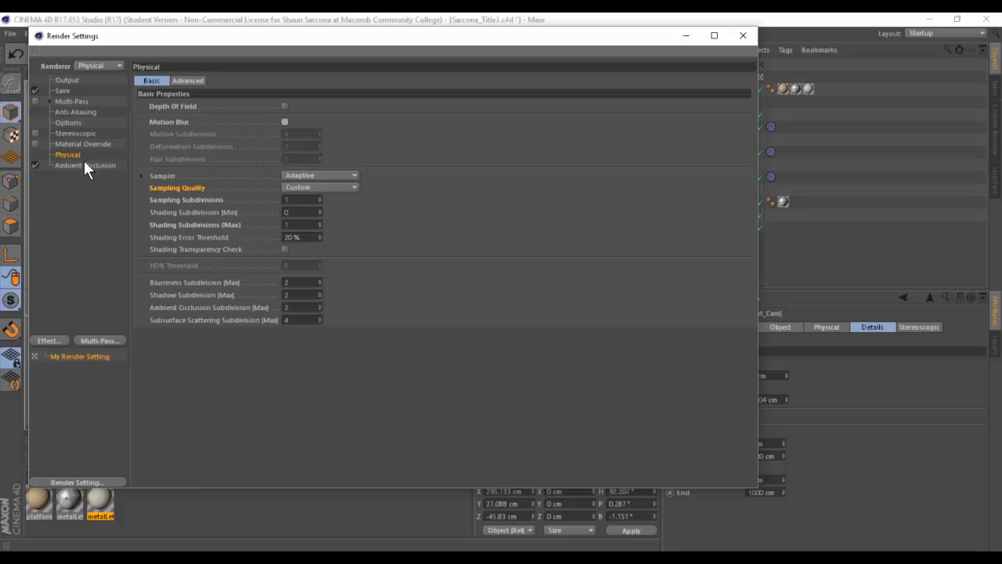
Show the Ambient Occlusion render settings and render the frame to the Picture Viewer
left_click(105, 169)
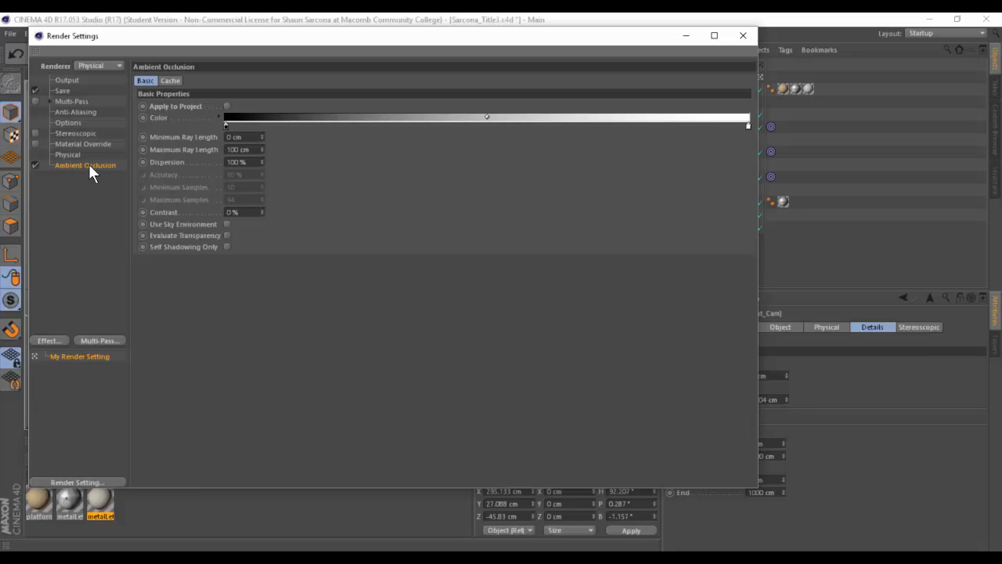
left_click_drag(148, 36, 578, 95)
key("shift+r")
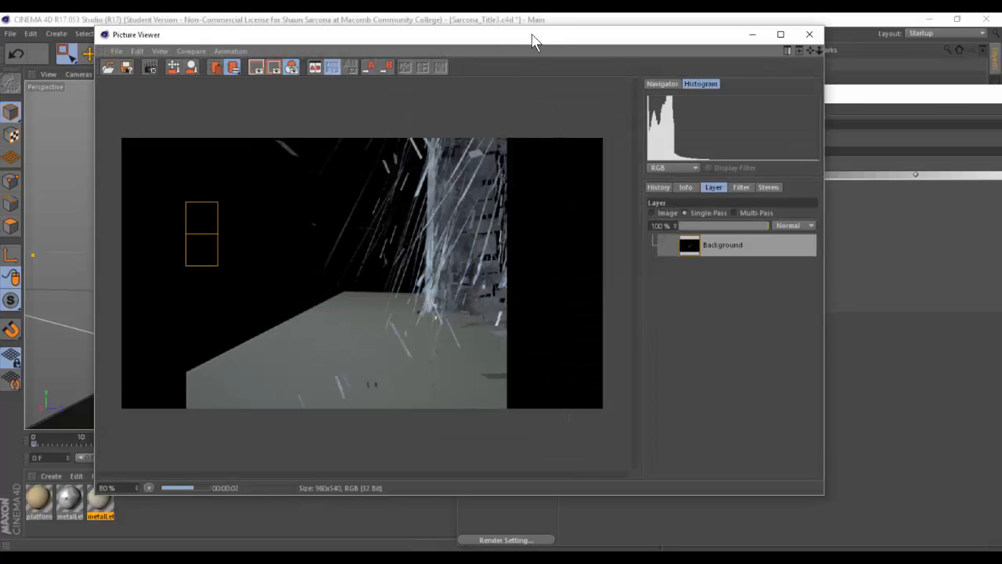
left_click_drag(542, 37, 443, 26)
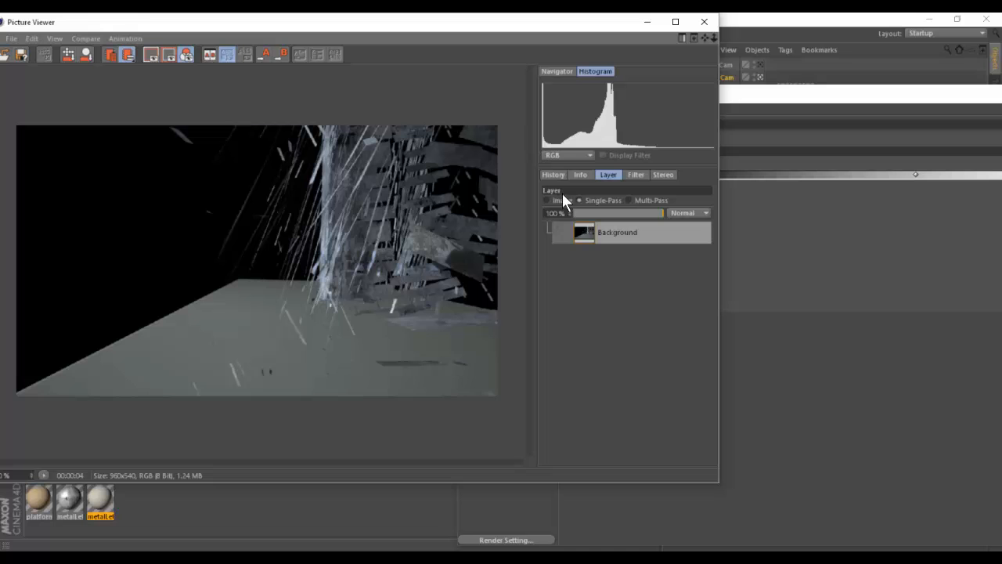
Enable Apply to Project for Ambient Occlusion and render the frame again
left_click_drag(767, 95, 647, 58)
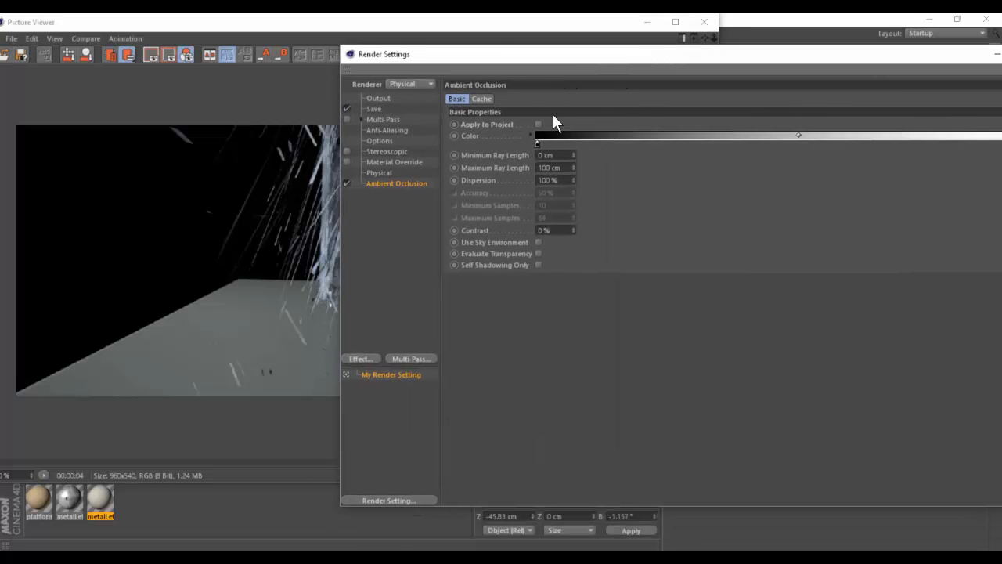
left_click(325, 31)
key("shift+r")
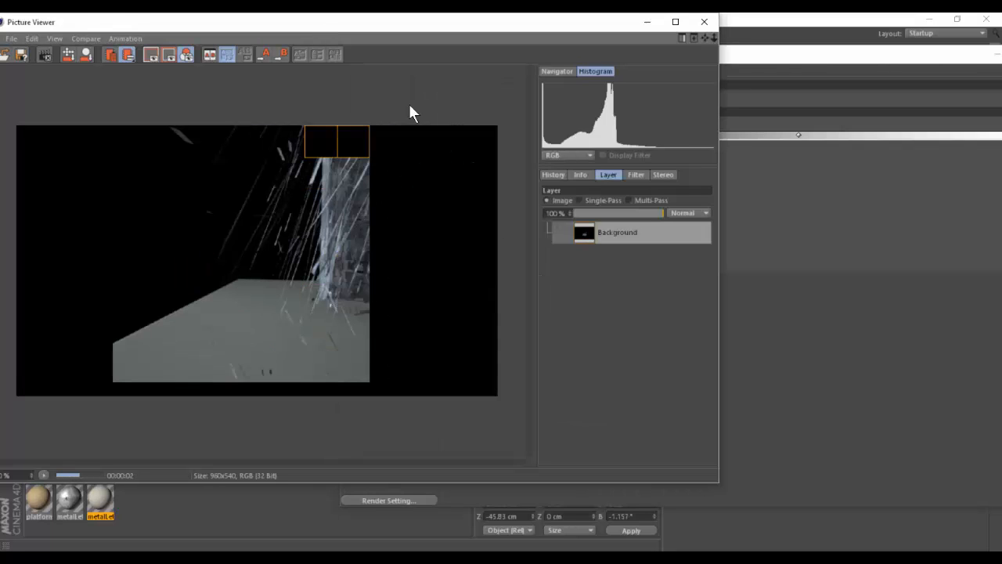
Set the ambient occlusion Maximum Ray Length to 65.1 cm, show the Picture Viewer history and render the frame again
left_click(769, 63)
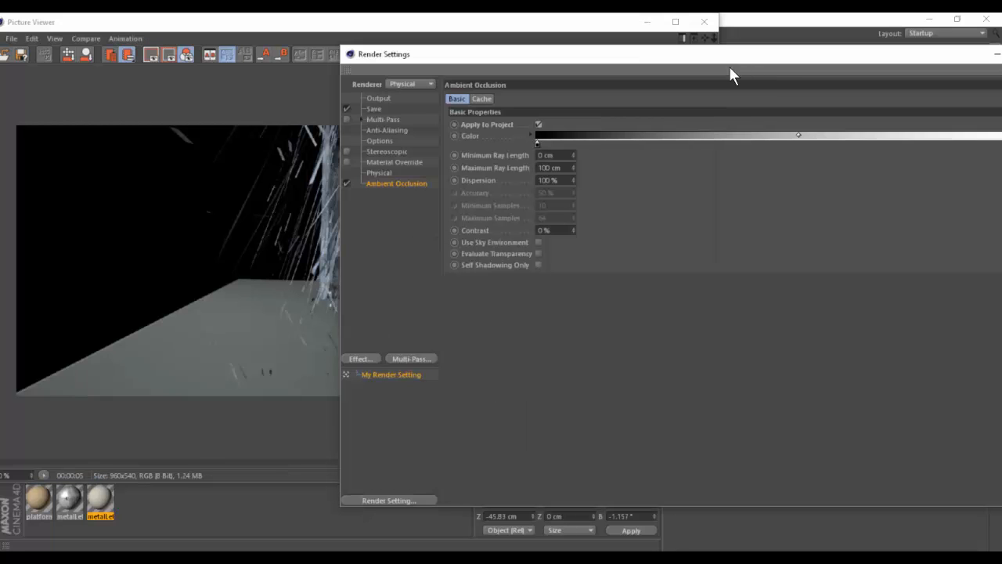
left_click(495, 166)
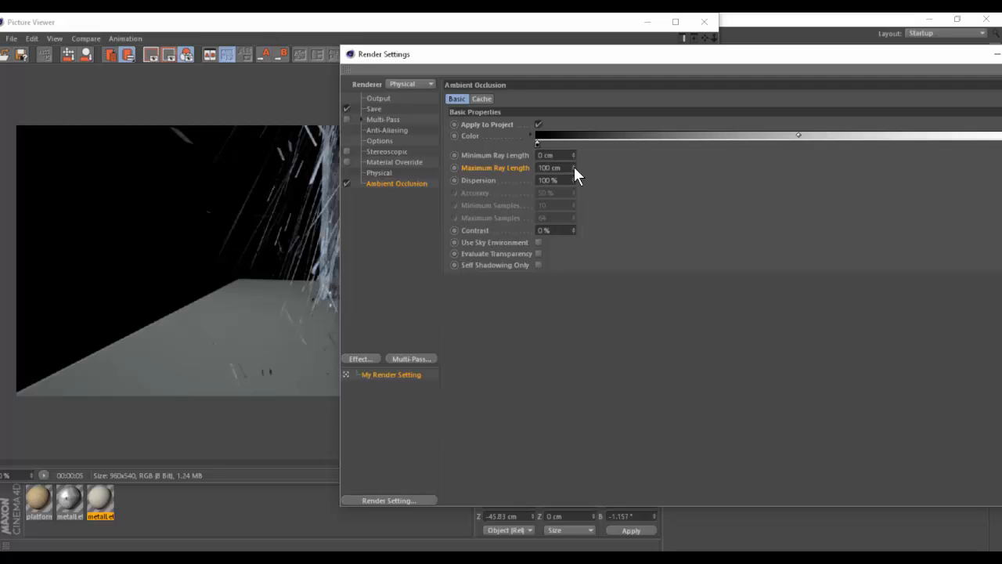
left_click_drag(573, 166, 573, 191)
left_click(310, 36)
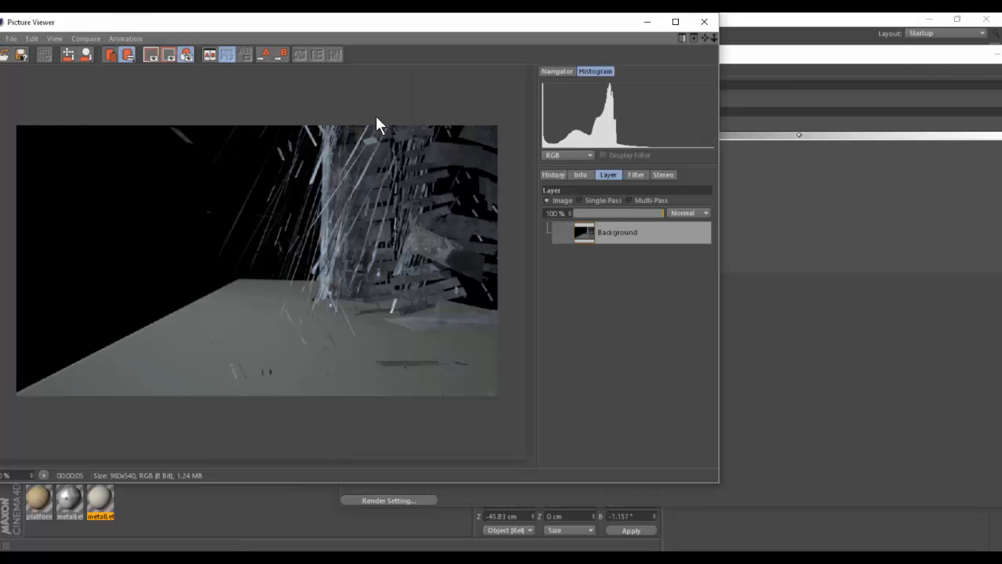
left_click(581, 175)
left_click(553, 175)
key("shift+r")
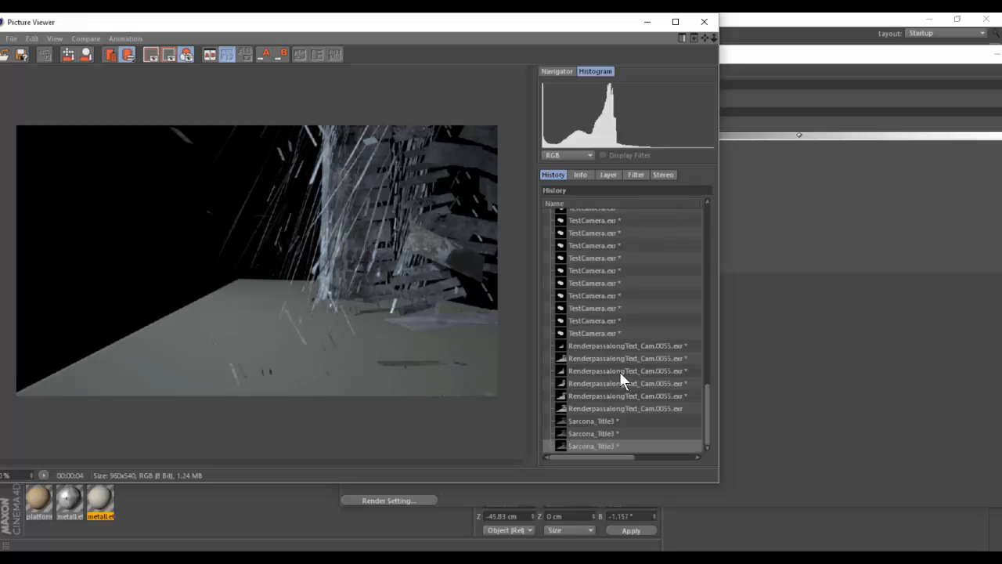
Zoom in on the debris near the floor and compare the latest Sarcona_Title3 renders from the Picture Viewer history
scroll(438, 314, "up", 9)
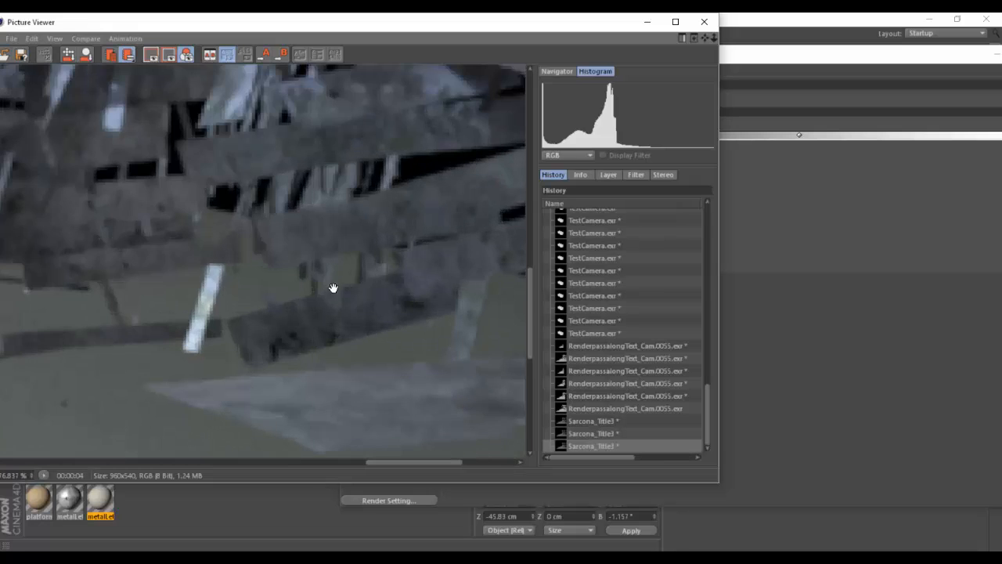
scroll(259, 287, "down", 1)
left_click_drag(256, 289, 387, 284)
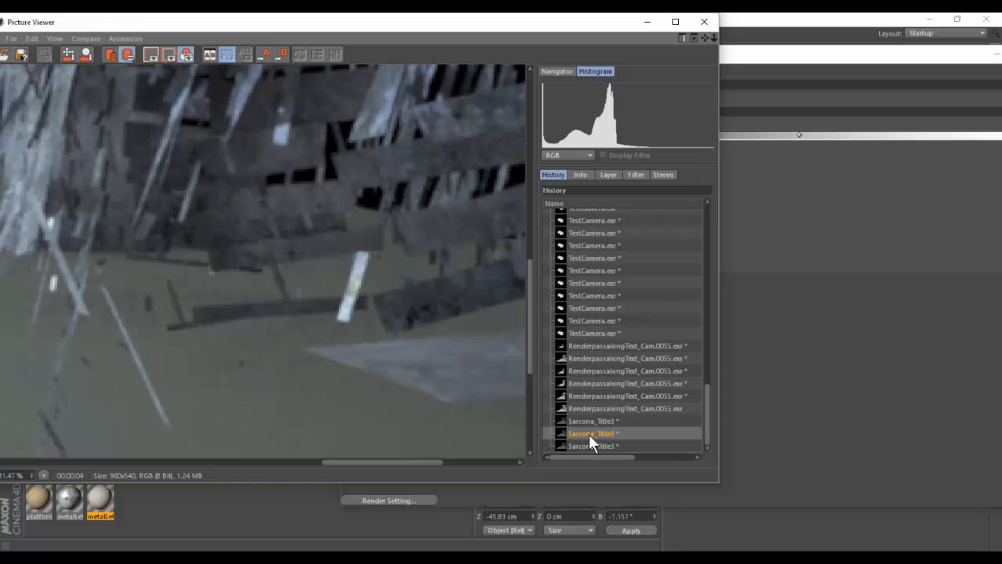
key("alt+Tab")
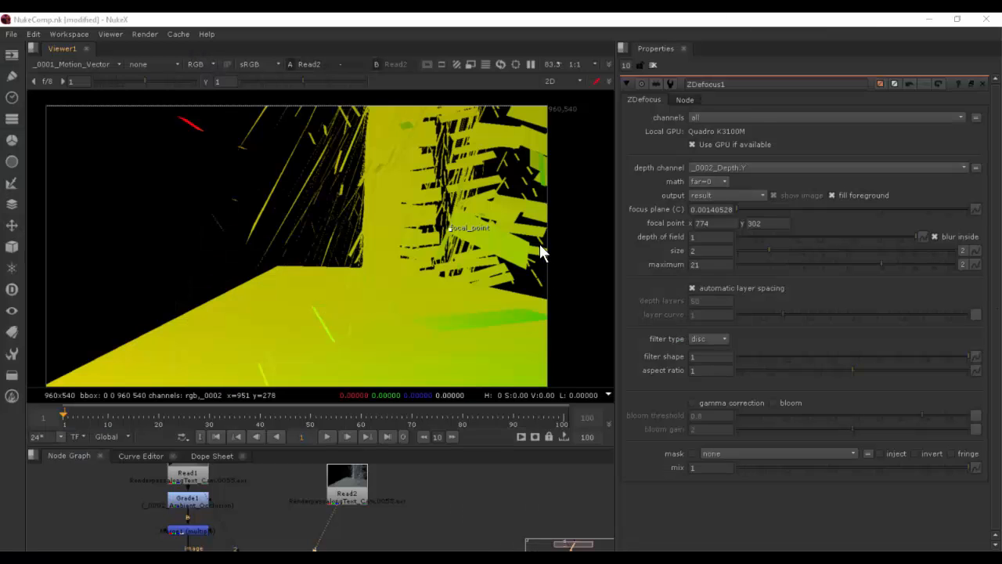
key("alt+Tab")
Adjust the ambient occlusion Maximum Ray Length again in the render settings and bring the Picture Viewer back to the front
left_click(736, 58)
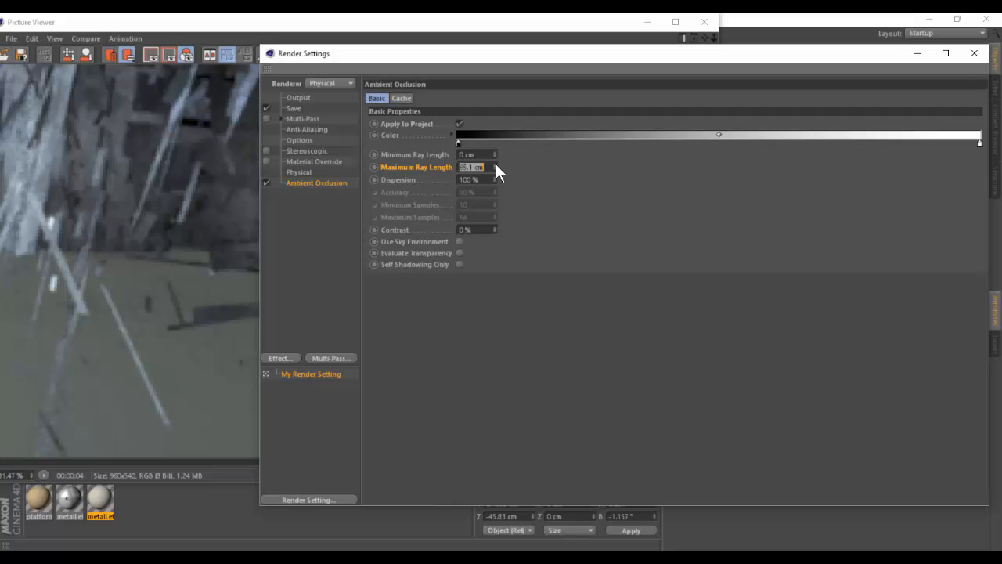
left_click_drag(495, 164, 496, 41)
left_click_drag(495, 167, 491, 216)
left_click(196, 18)
left_click_drag(203, 24, 271, 14)
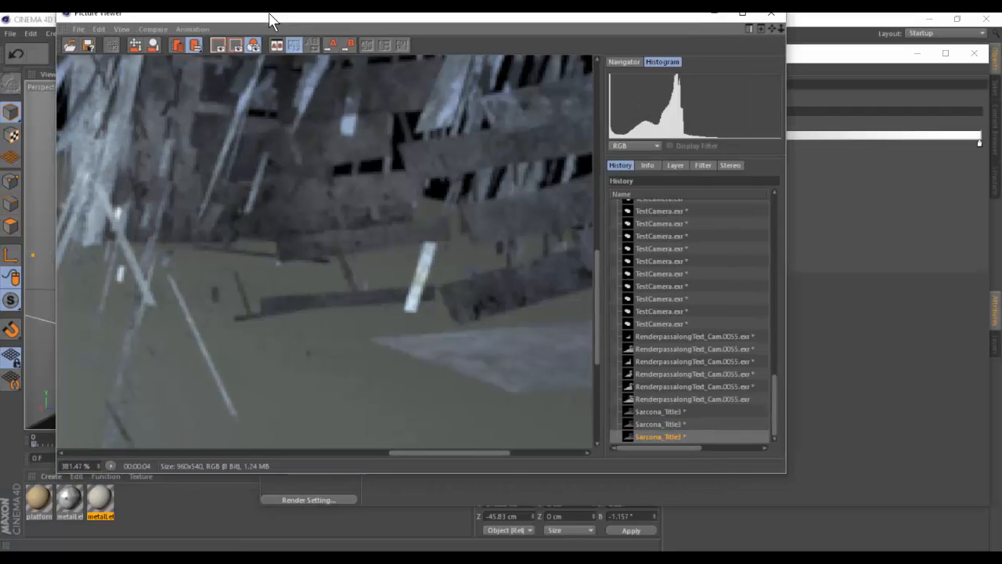
Render the frame again and compare the two newest Sarcona_Title3 renders from the Picture Viewer history
key("shift+r")
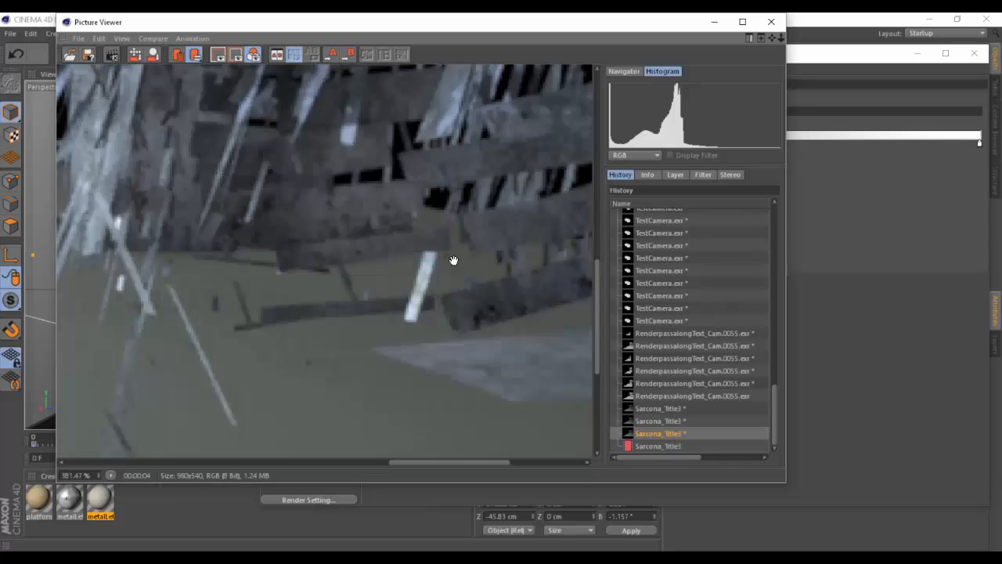
scroll(446, 263, "down", 6)
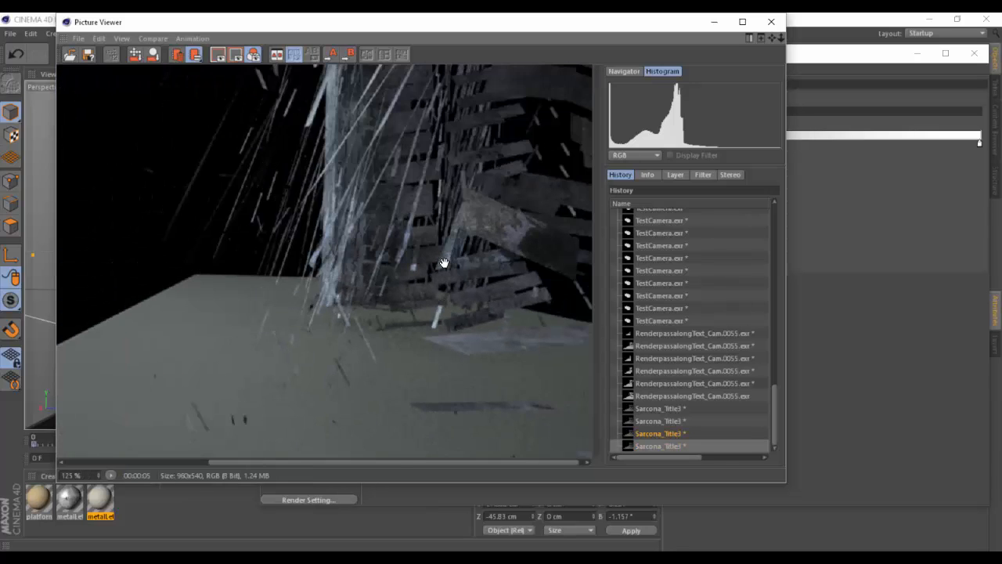
key("Up")
key("Down")
key("Up")
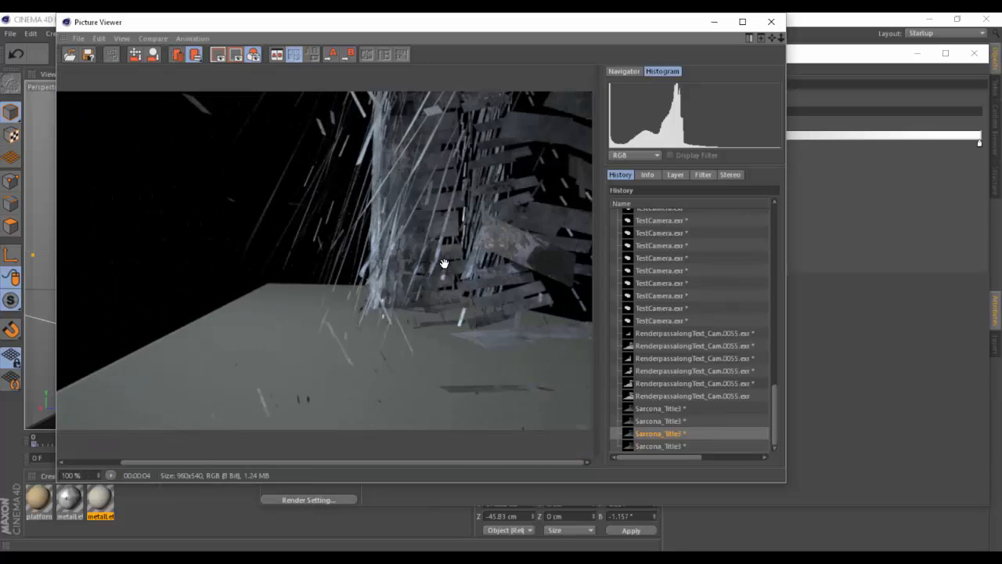
key("Down")
key("Up")
key("Down")
key("Up")
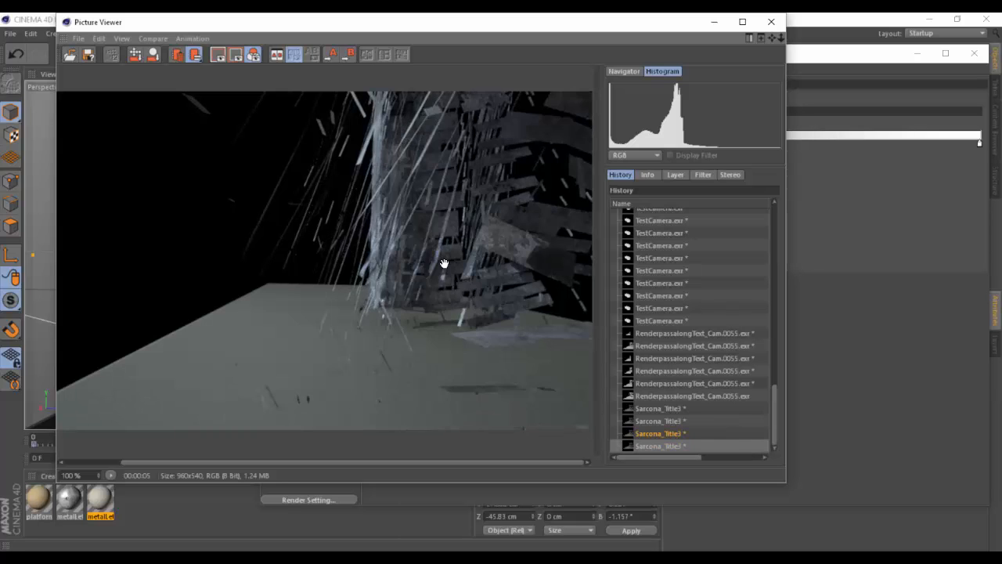
key("Down")
key("Up")
key("Down")
key("Up")
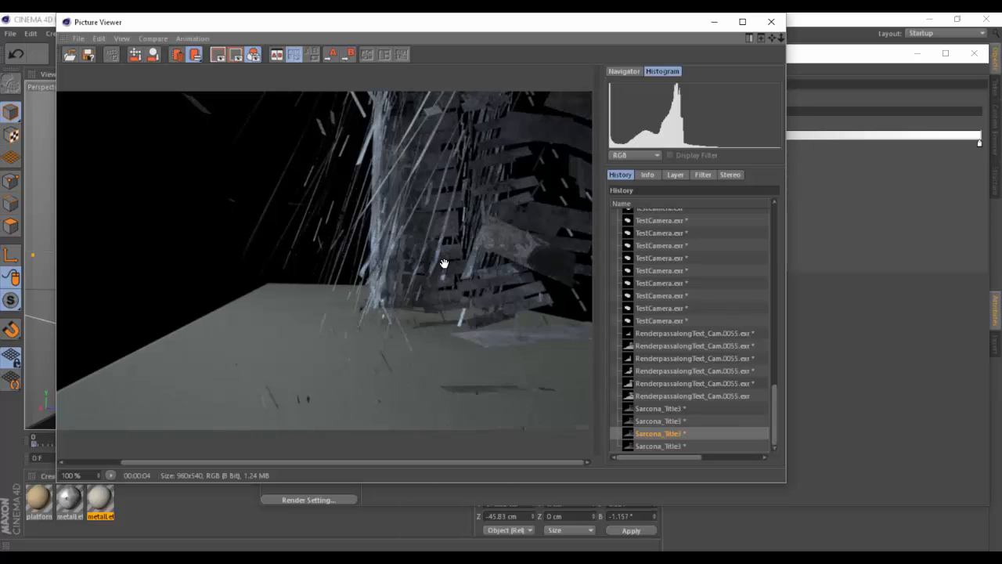
key("Down")
key("Up")
key("Down")
key("Up")
key("Down")
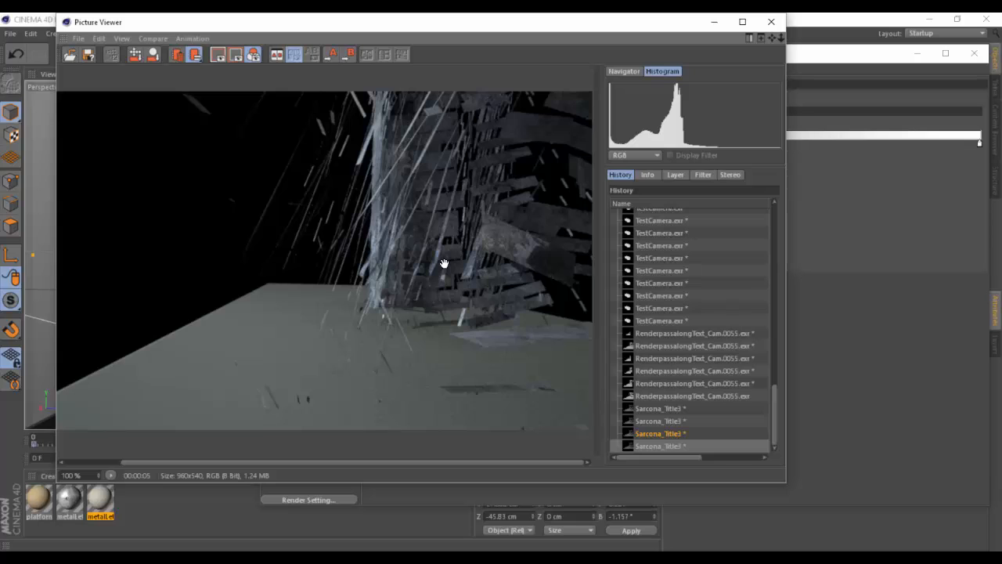
key("Up")
key("Down")
scroll(449, 269, "up", 1)
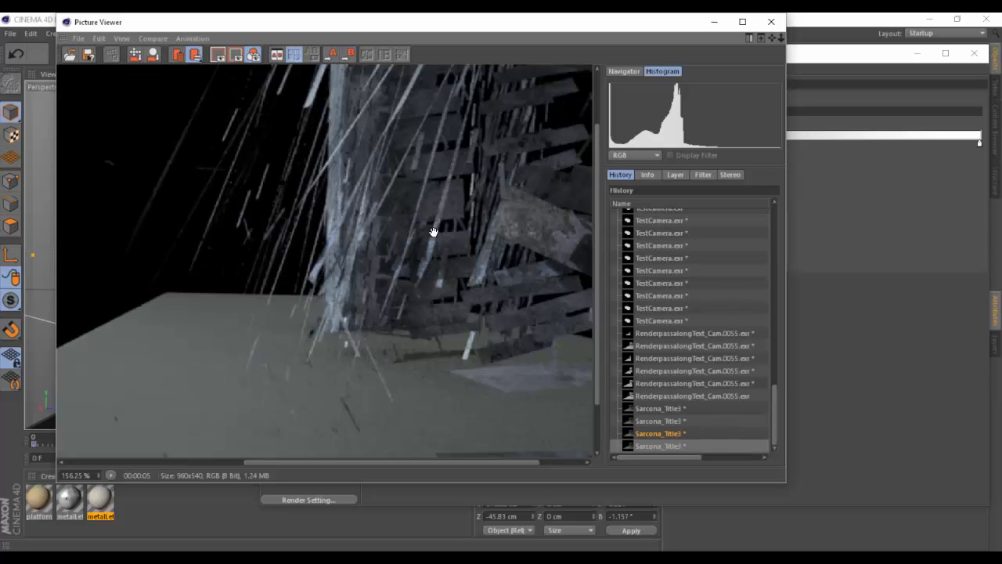
key("alt+Tab")
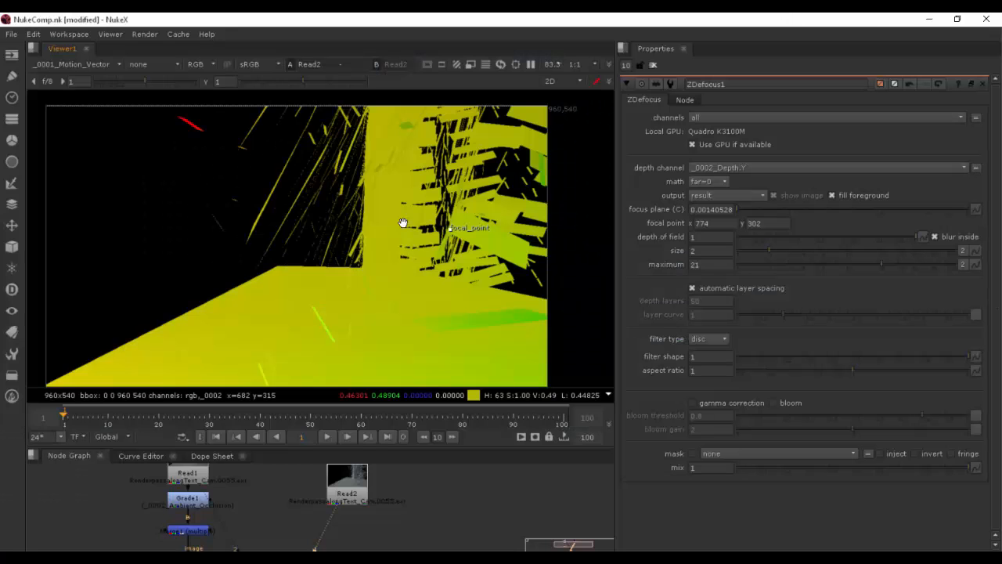
key("alt+Tab")
Set the ambient occlusion Contrast to 87 % in the render settings and render the frame again
left_click(832, 63)
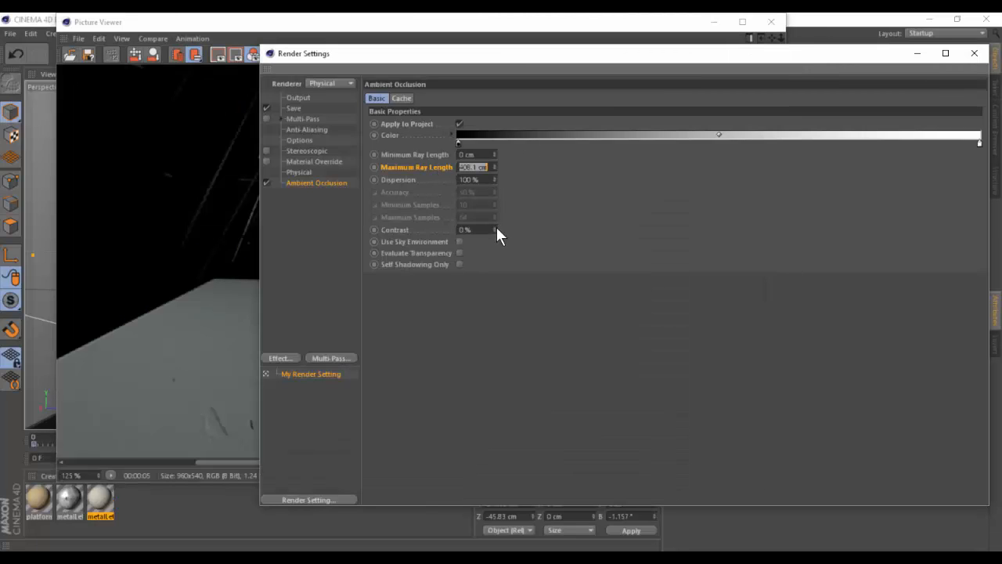
left_click_drag(498, 229, 571, 229)
left_click(212, 230)
key("shift+r")
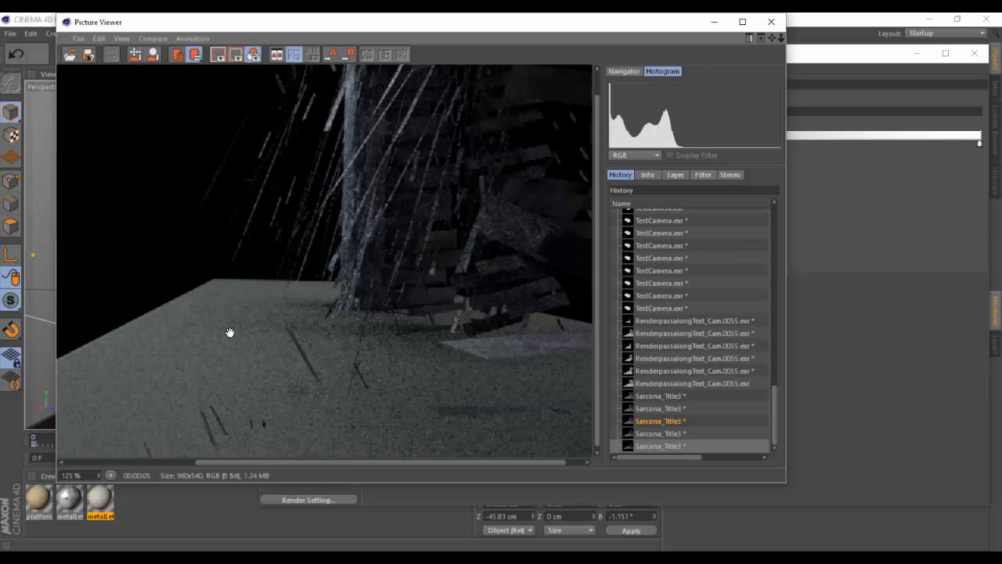
Enable saving of the regular image in the render settings
left_click(820, 58)
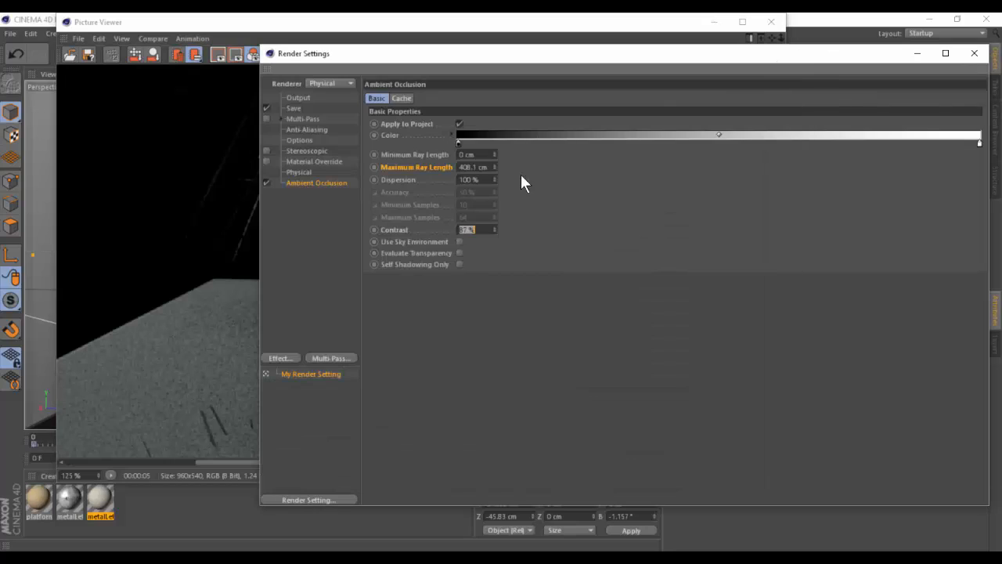
left_click(314, 130)
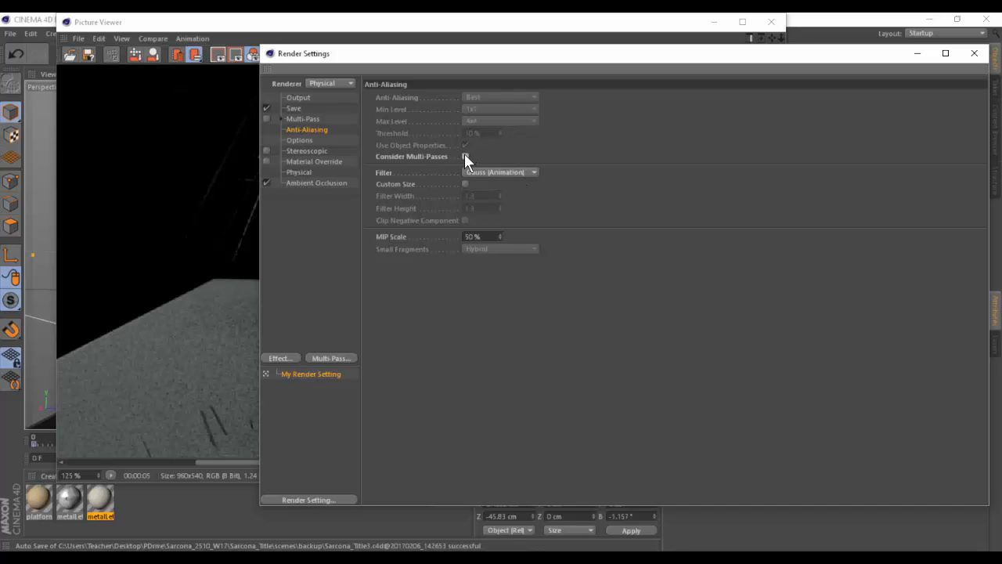
left_click(284, 119)
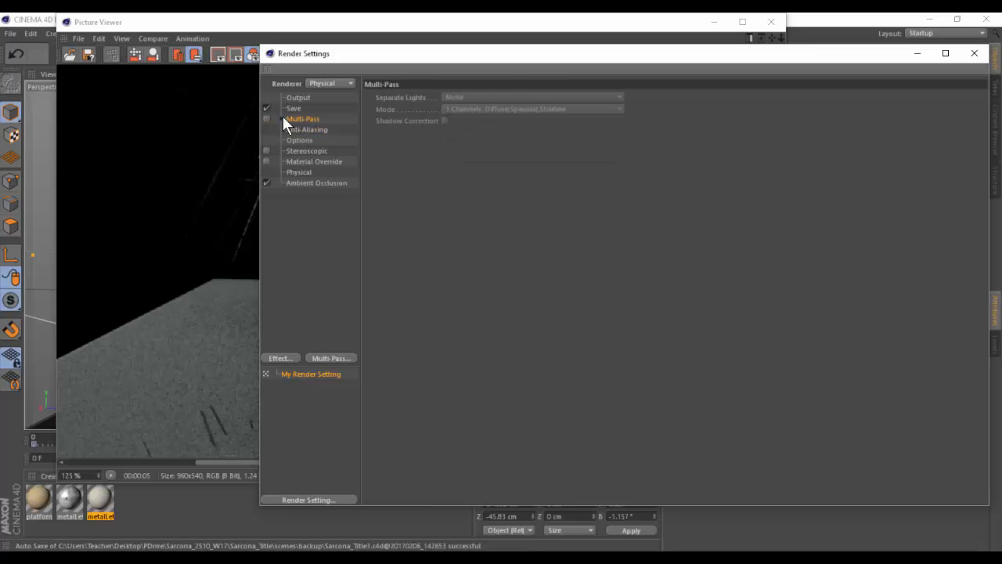
left_click(317, 181)
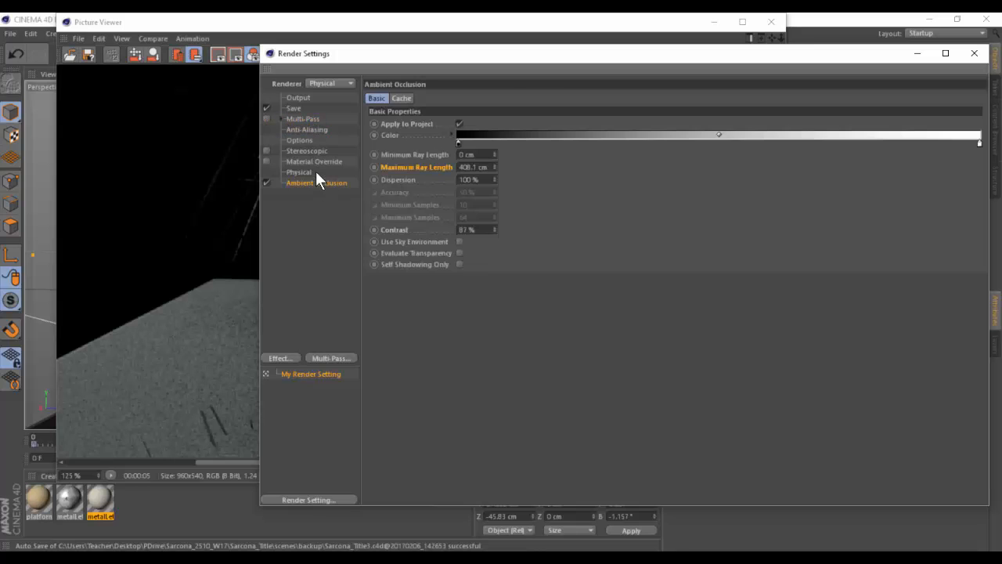
left_click(312, 120)
left_click(313, 130)
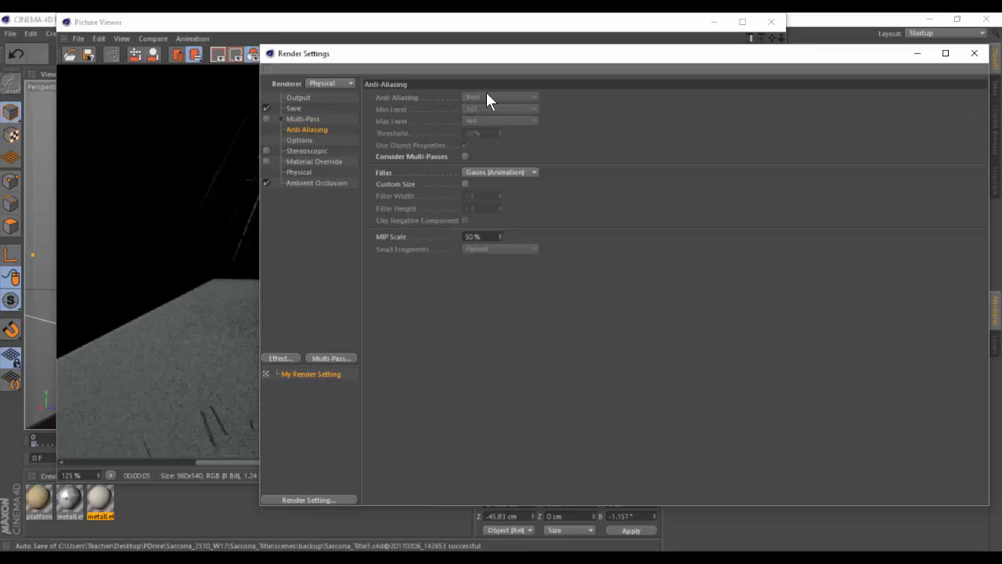
left_click(313, 110)
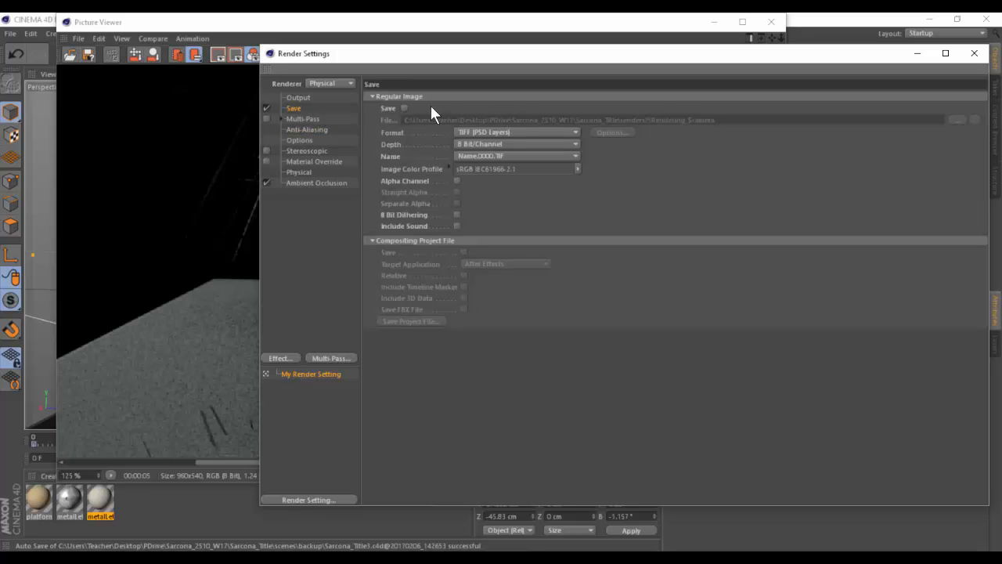
left_click(404, 107)
Set the Anti-Aliasing filter to Catmull and render the frame to the Picture Viewer
left_click(310, 135)
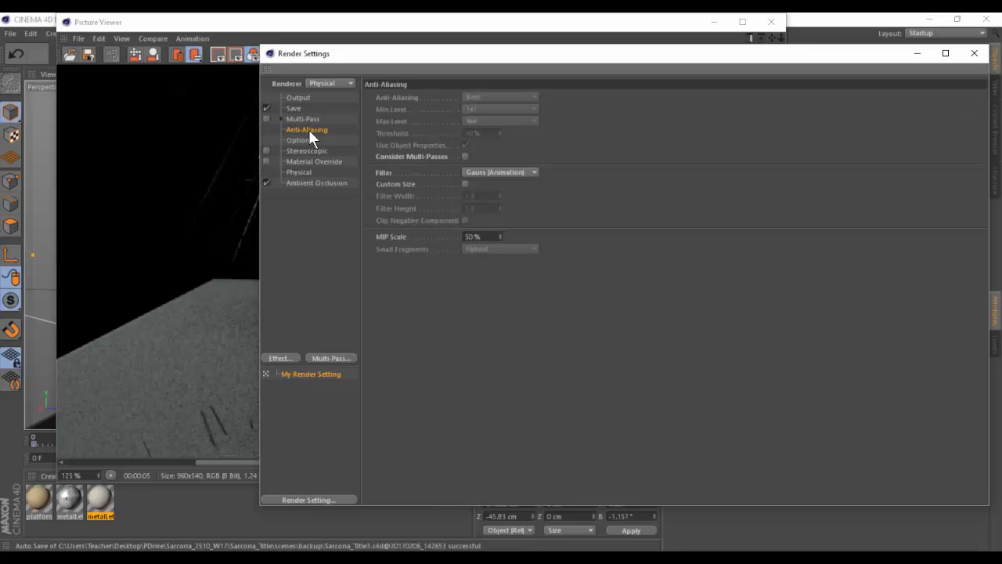
left_click(486, 171)
left_click(491, 184)
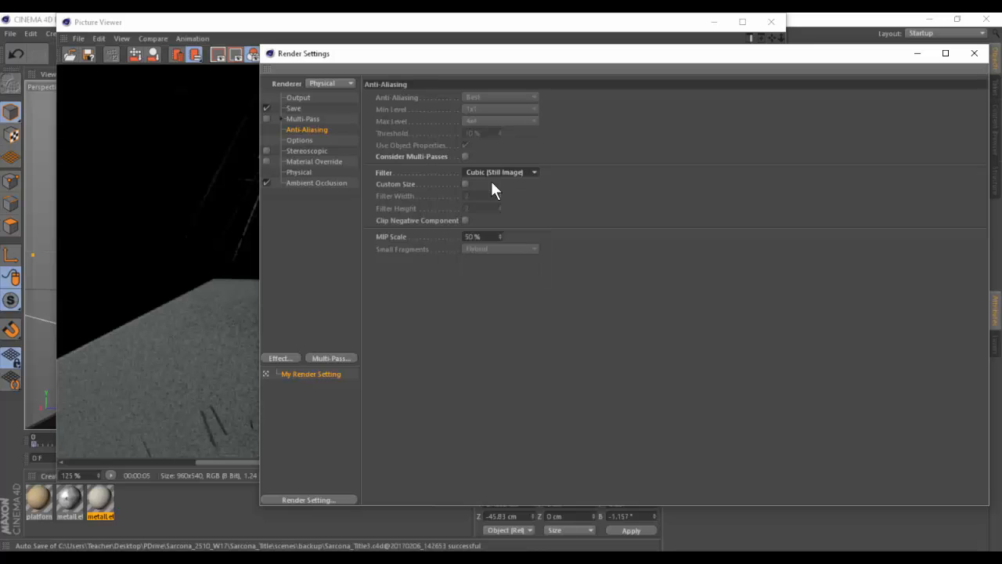
left_click(492, 176)
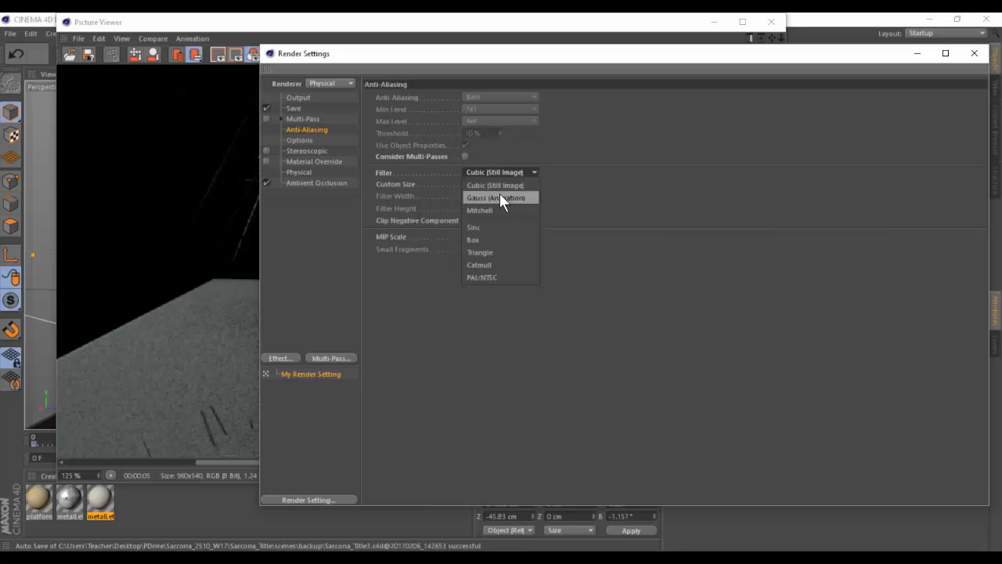
left_click(498, 264)
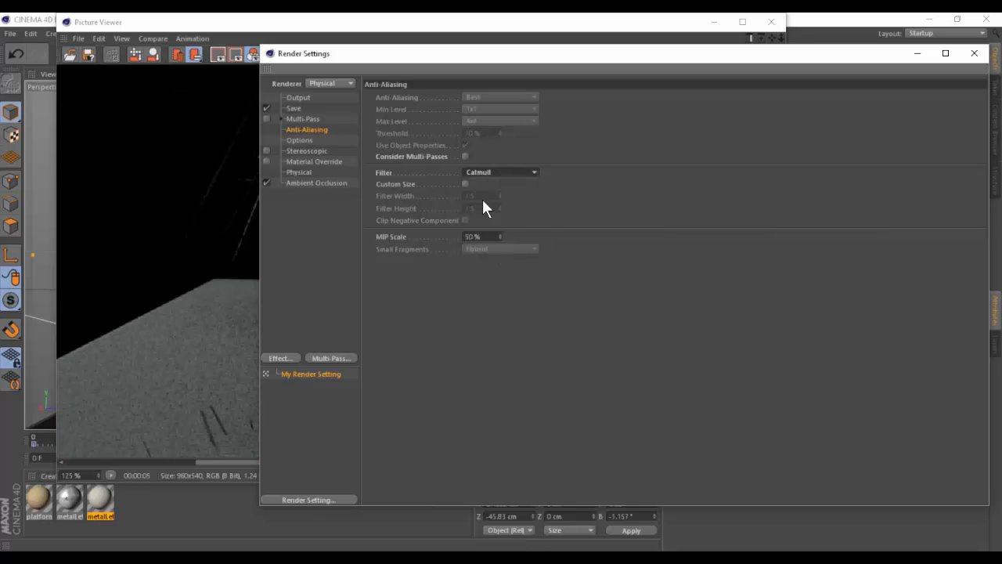
left_click(252, 53)
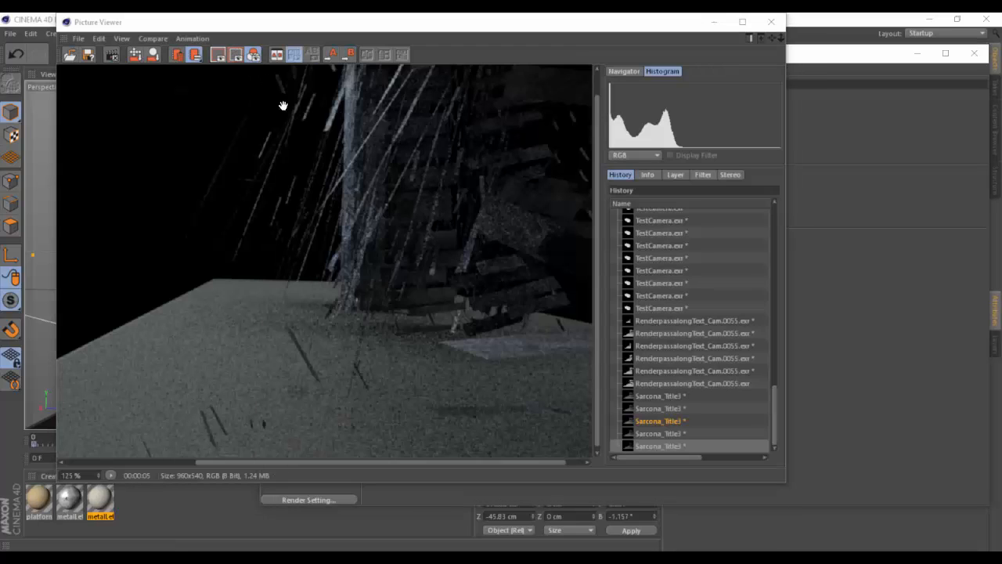
key("Return")
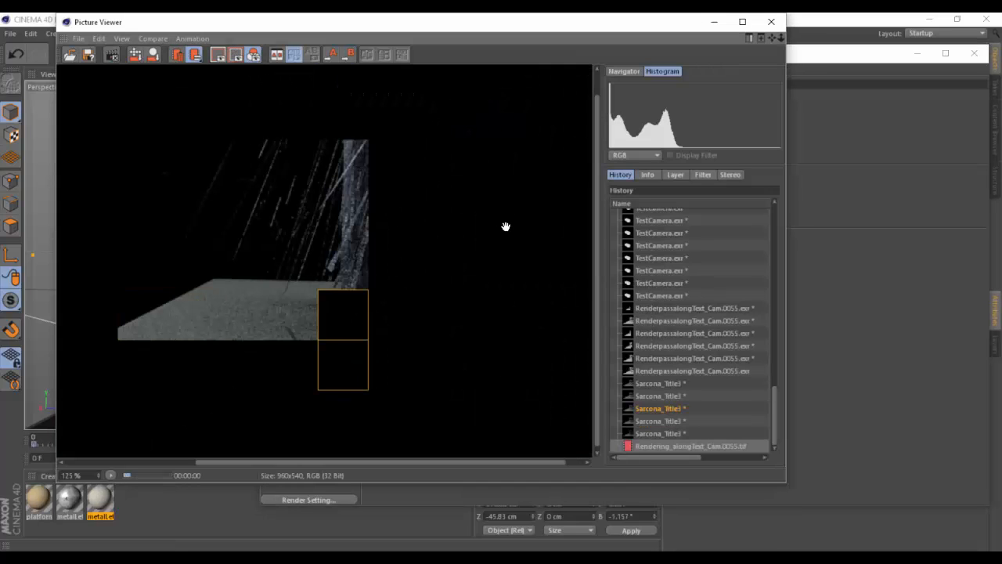
Review the Ambient Occlusion basic and cache properties and the Save page in the render settings
left_click(816, 63)
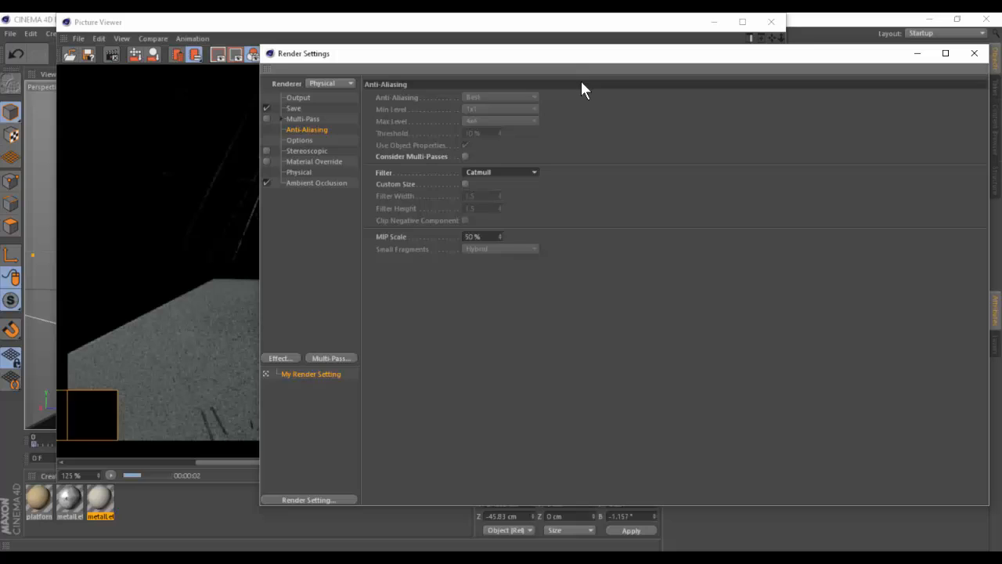
left_click(320, 182)
left_click(402, 97)
left_click(378, 98)
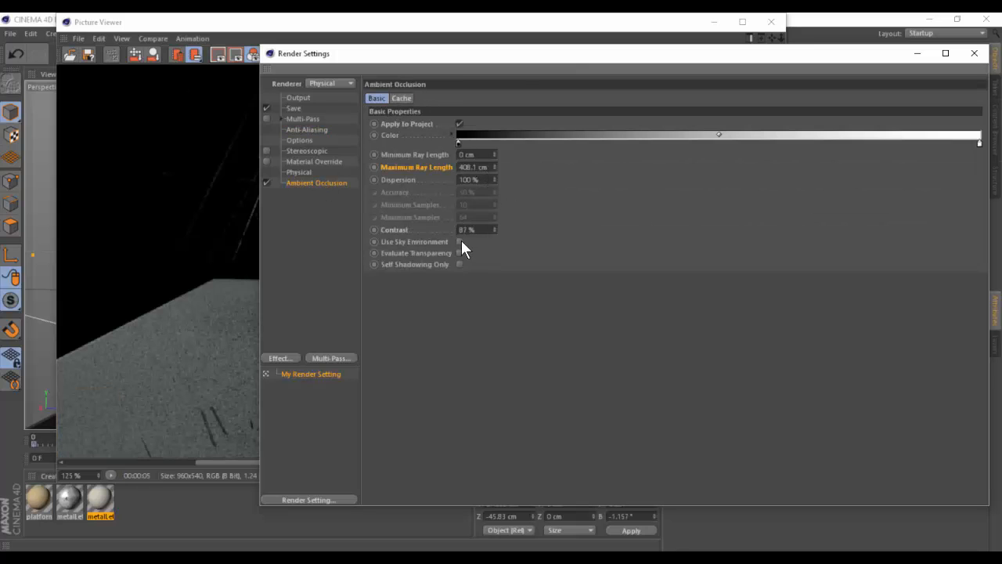
left_click(318, 118)
left_click(304, 107)
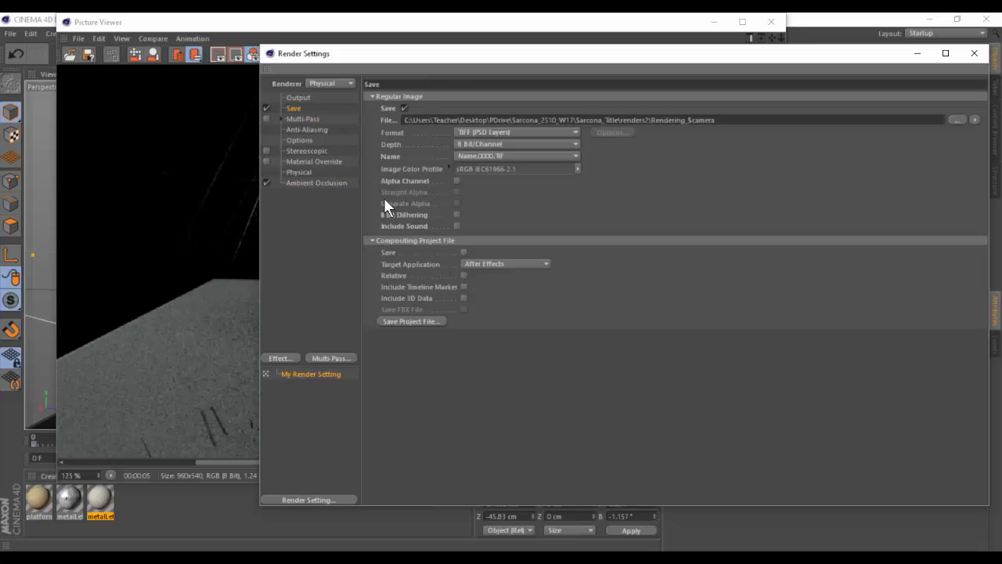
Examine the Fields and Frame Range options in the output settings, and recheck the Save and Anti-Aliasing pages
left_click(305, 97)
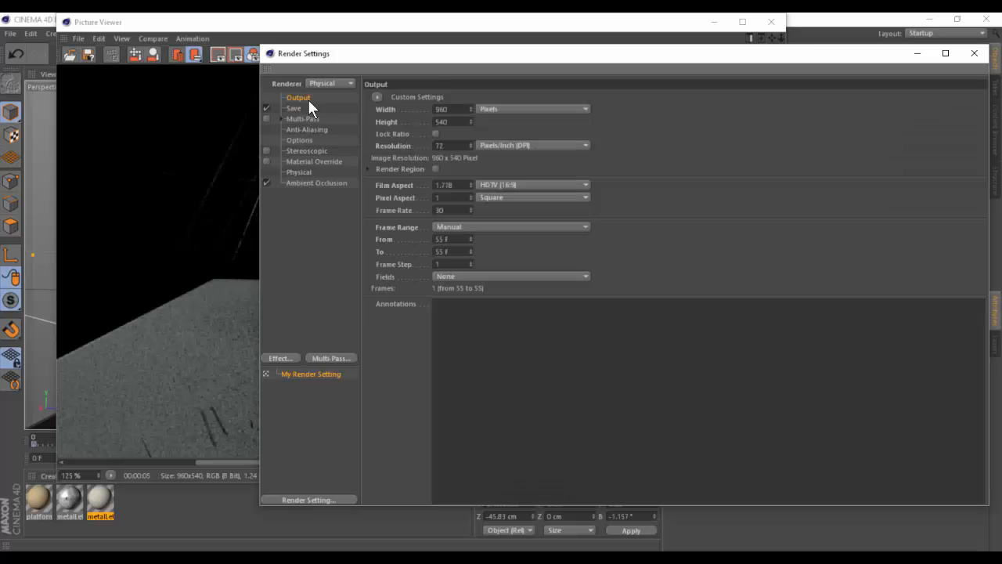
left_click(456, 276)
left_click(476, 229)
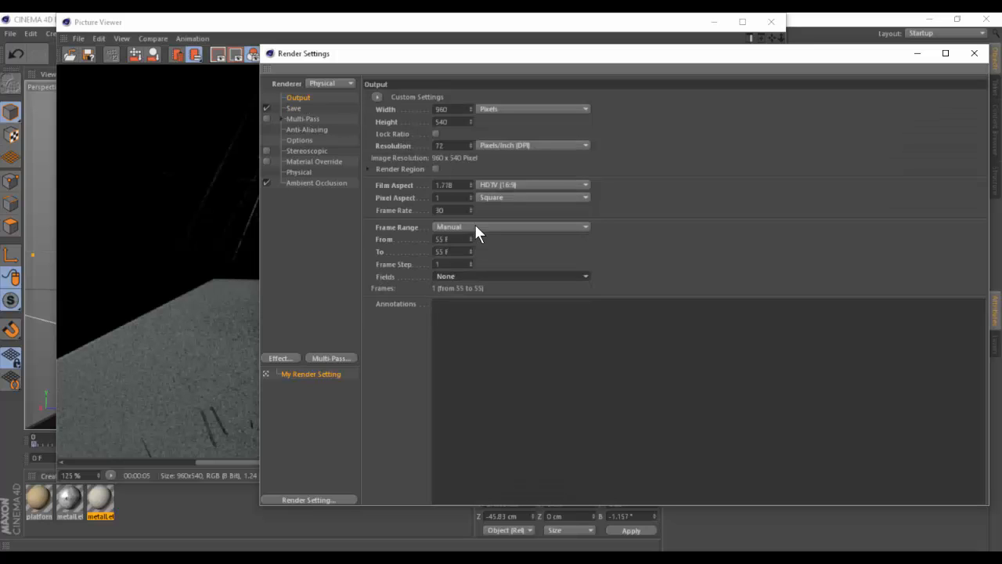
left_click(477, 227)
left_click(475, 264)
left_click(313, 119)
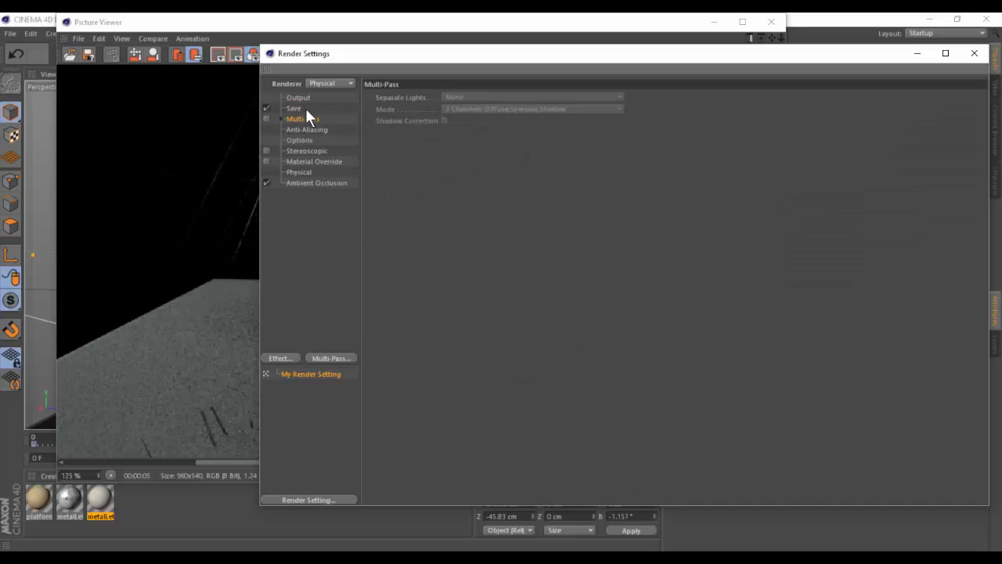
left_click(302, 108)
left_click(311, 120)
left_click(311, 140)
left_click(309, 130)
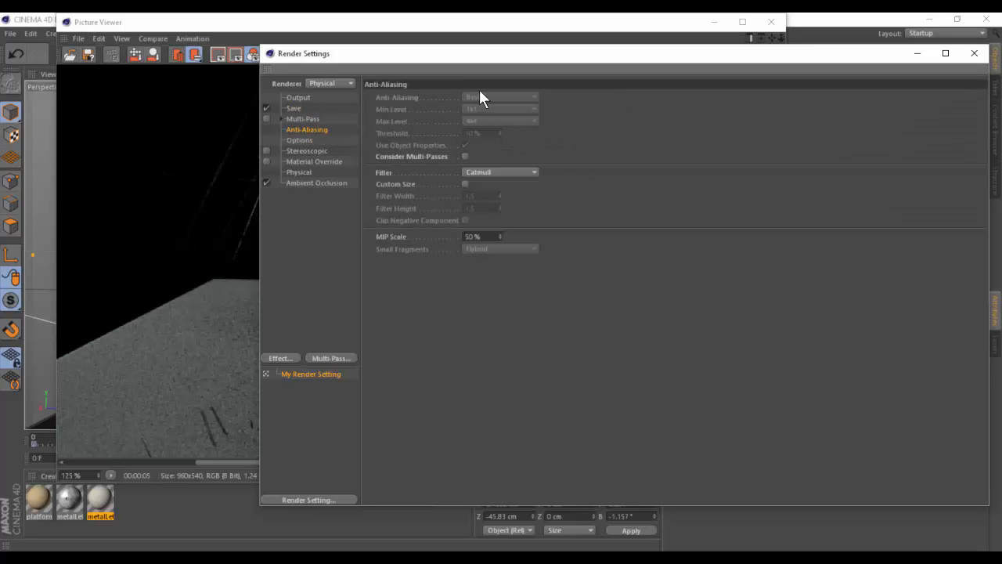
Close the Picture Viewer, switch to the Untitled 2 project and open its render settings
left_click(689, 23)
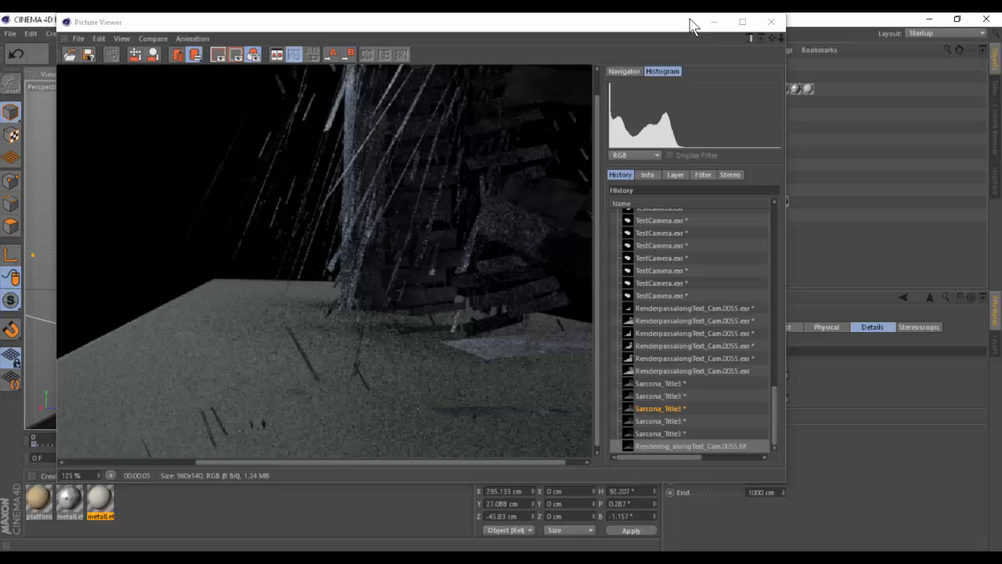
left_click(771, 22)
left_click(555, 33)
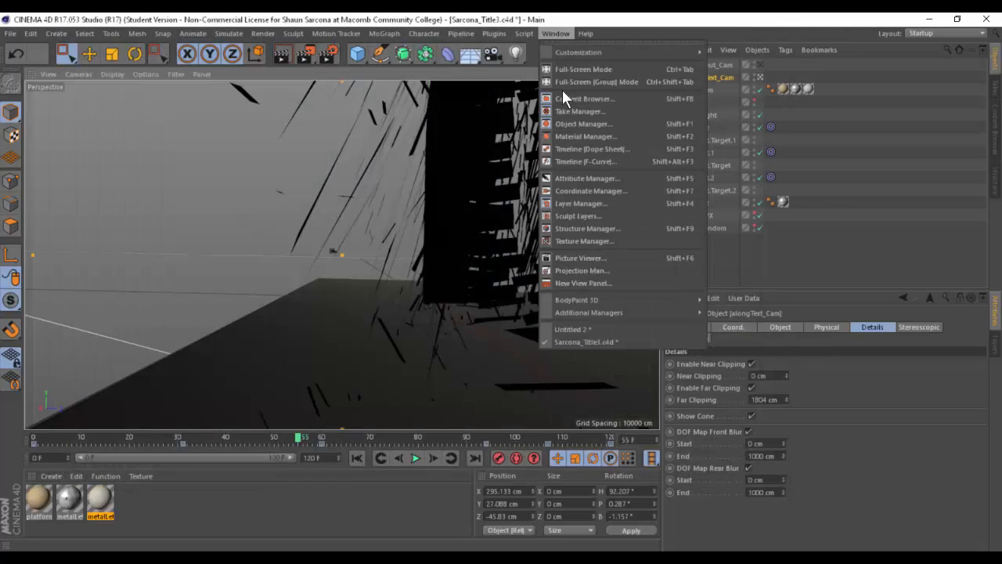
left_click(583, 328)
left_click(328, 53)
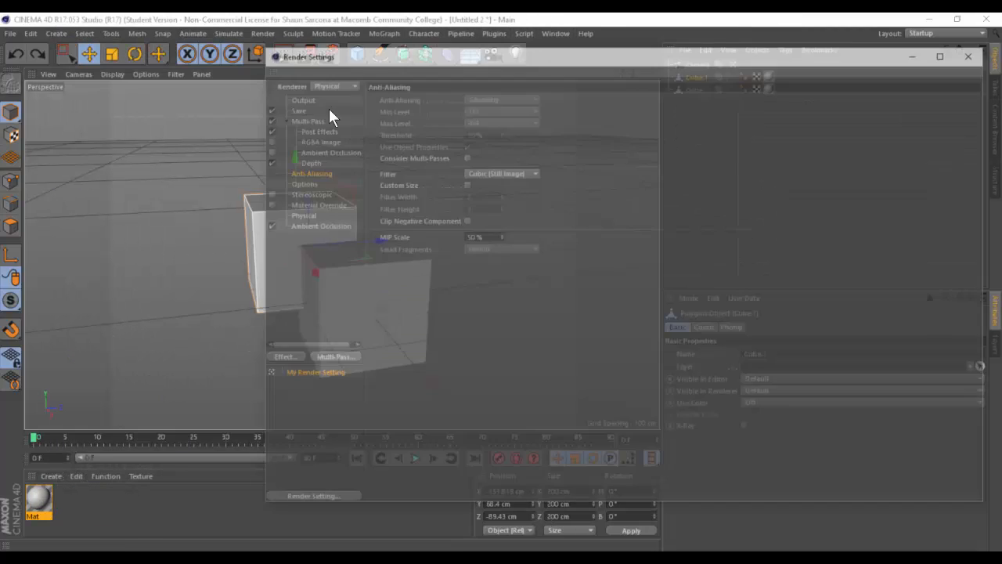
Disable Multi-Pass for the Untitled 2 project and show its Anti-Aliasing page in a maximized Render Settings window
left_click(295, 119)
left_click(267, 118)
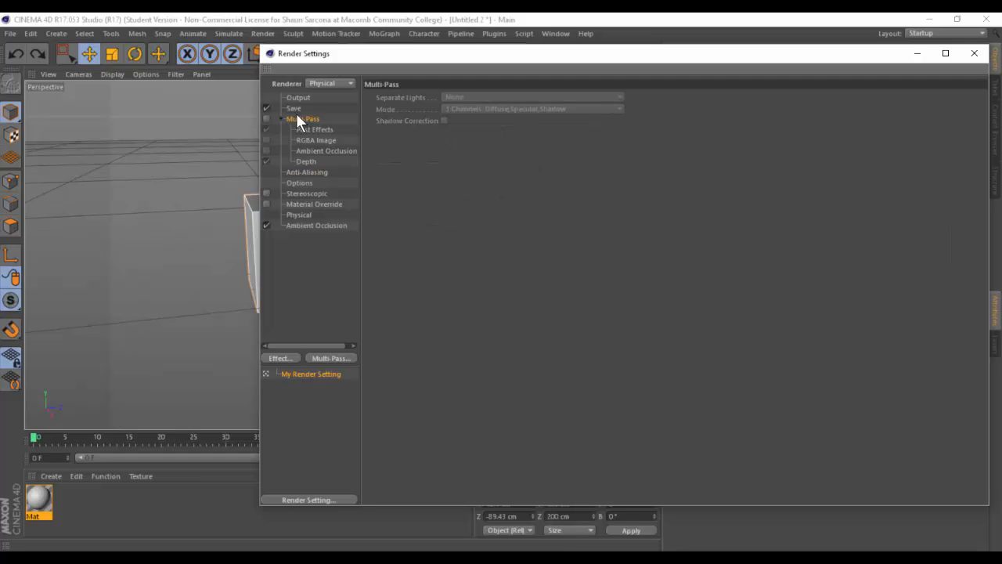
left_click(305, 130)
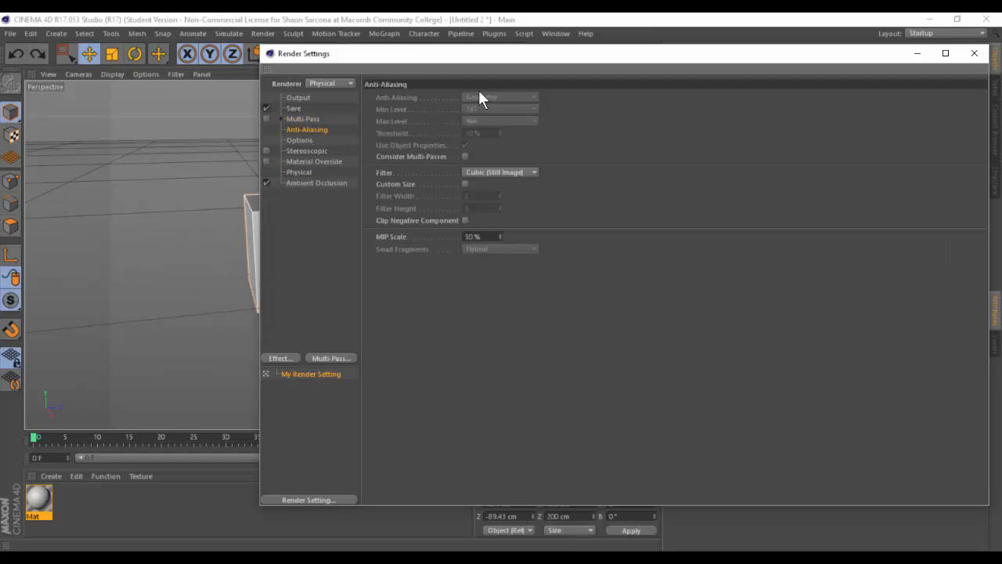
double_click(266, 53)
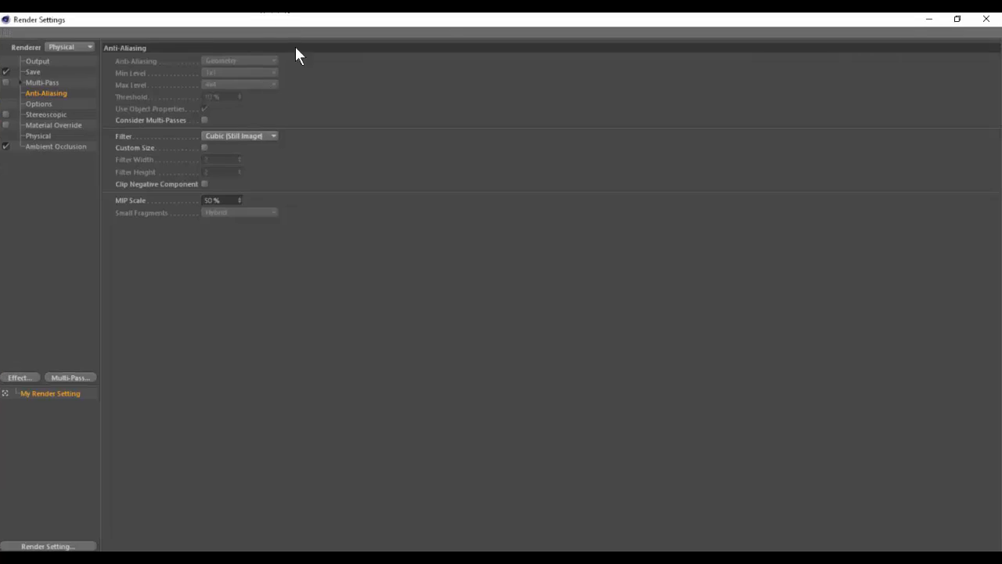
Close the Untitled 2 render settings, create a new project and open its render settings
left_click_drag(295, 47, 320, 70)
left_click(737, 70)
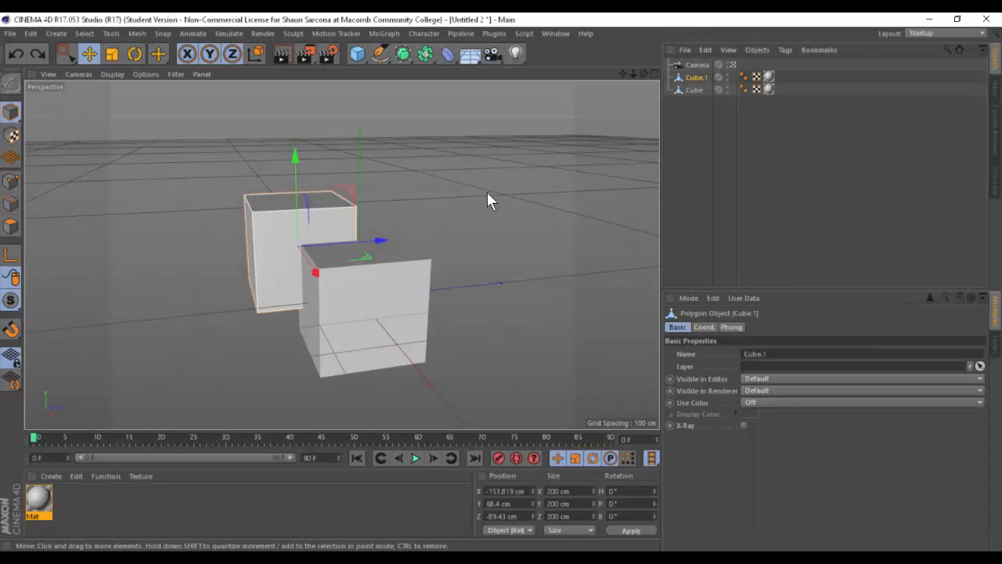
key("ctrl+n")
left_click(324, 57)
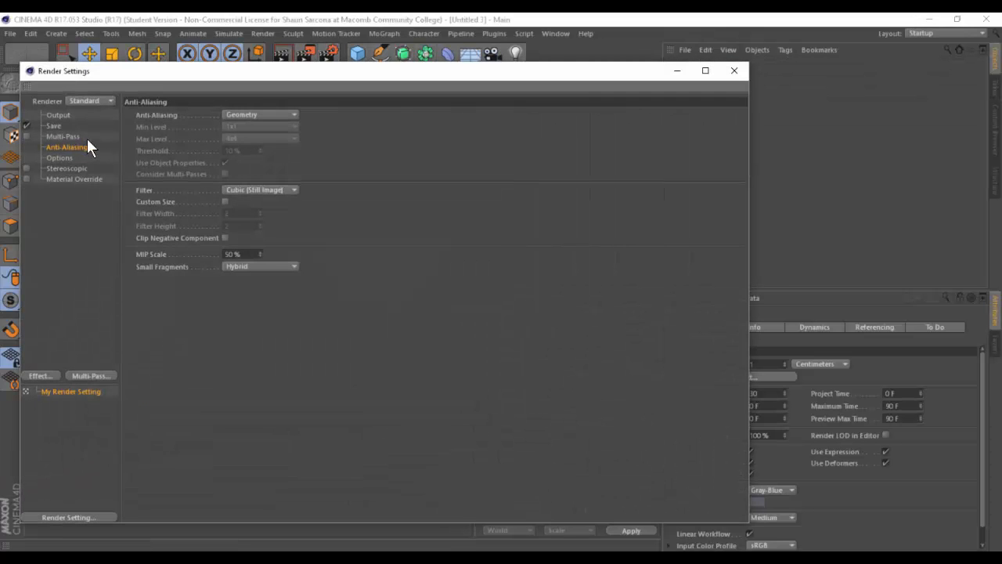
Set the new project's Anti-Aliasing to Best with a Max Level of 16x16
left_click(246, 113)
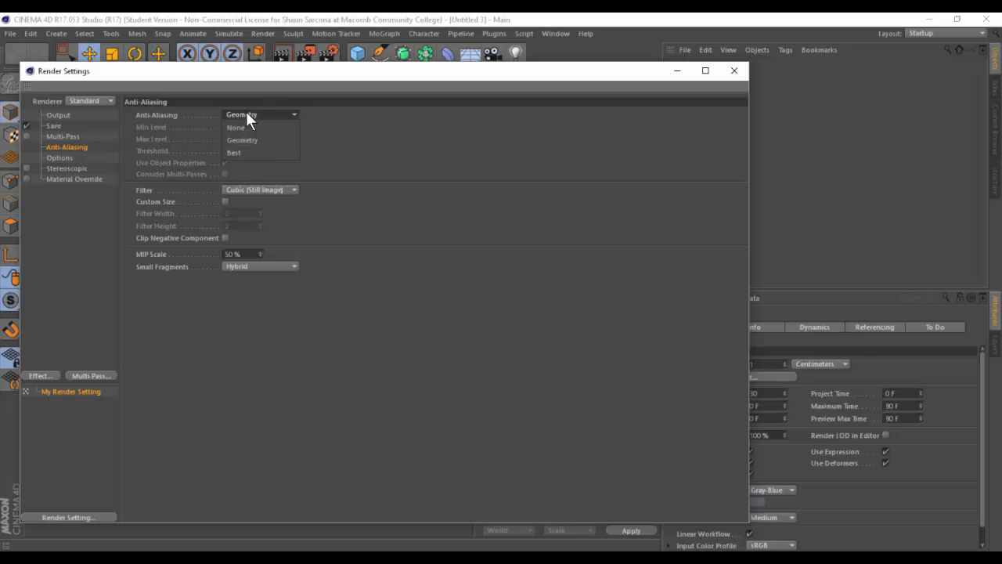
left_click(260, 152)
left_click_drag(270, 75, 379, 44)
left_click(387, 108)
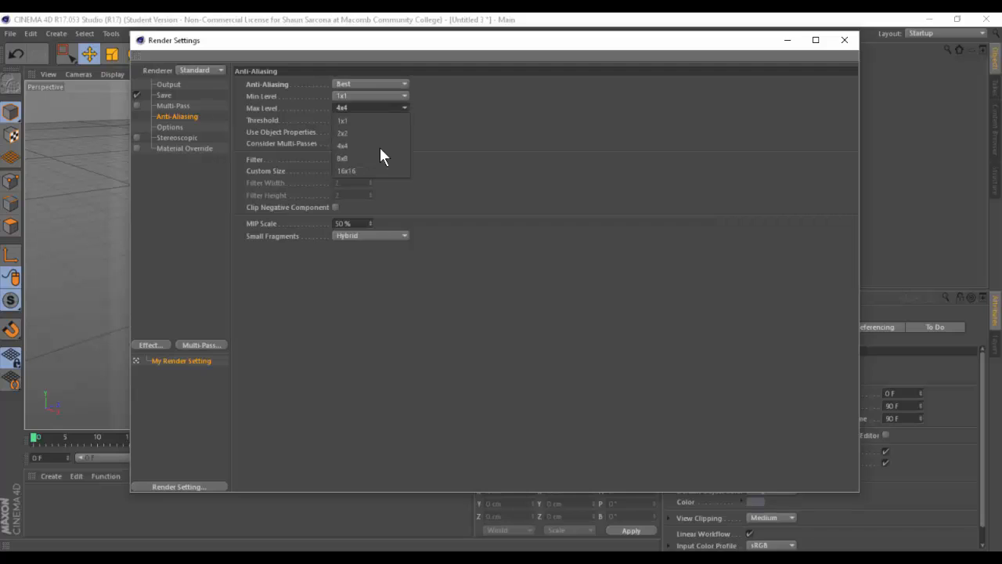
left_click(372, 169)
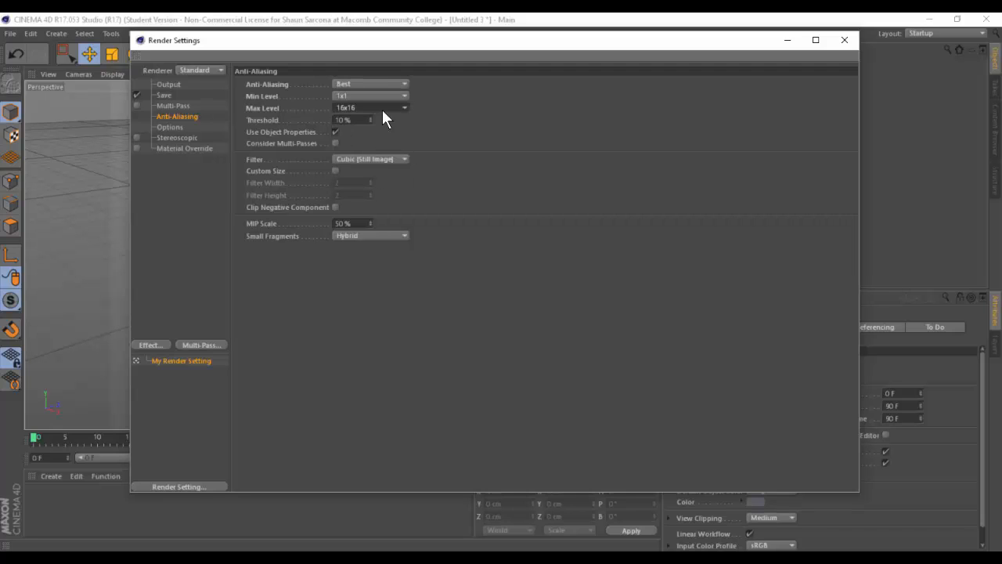
Reduce the anti-aliasing Max Level to 4x4 and finally to 1x1
left_click(381, 110)
left_click(367, 172)
left_click(368, 109)
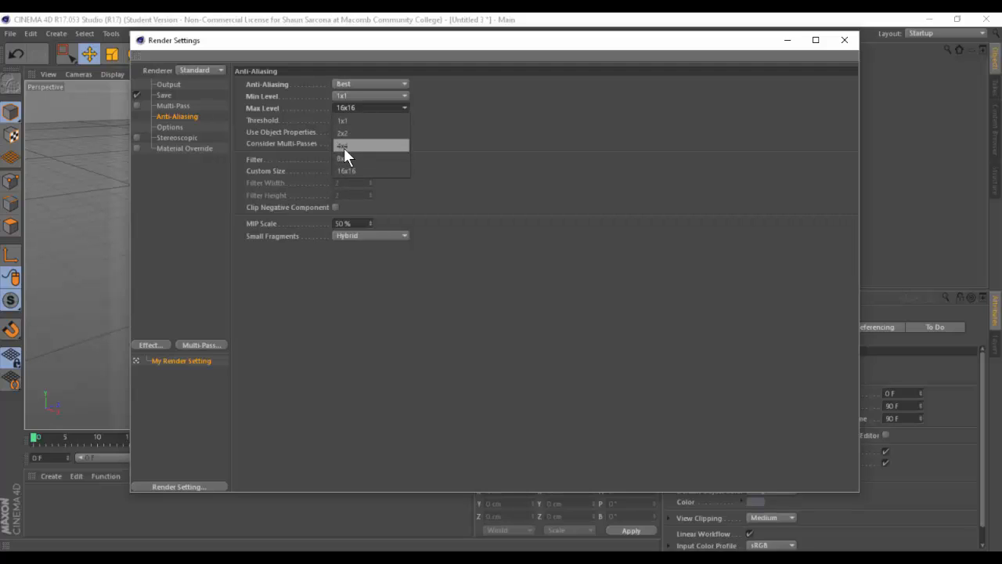
left_click(344, 146)
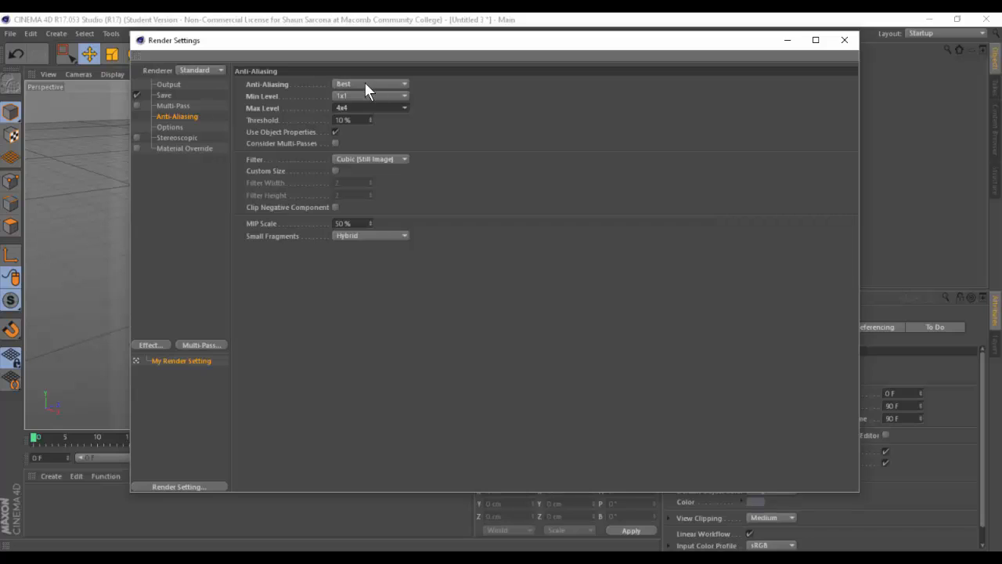
left_click(365, 107)
left_click(353, 119)
left_click(358, 109)
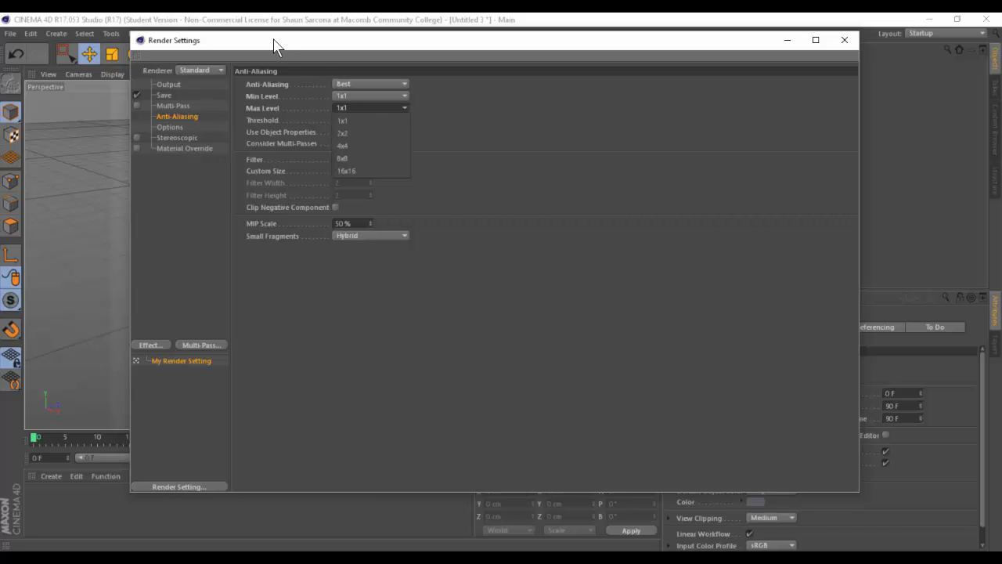
Add a cube to the empty scene, render a close view of it to the Picture Viewer and inspect its edges
left_click(304, 42)
left_click_drag(303, 43, 648, 51)
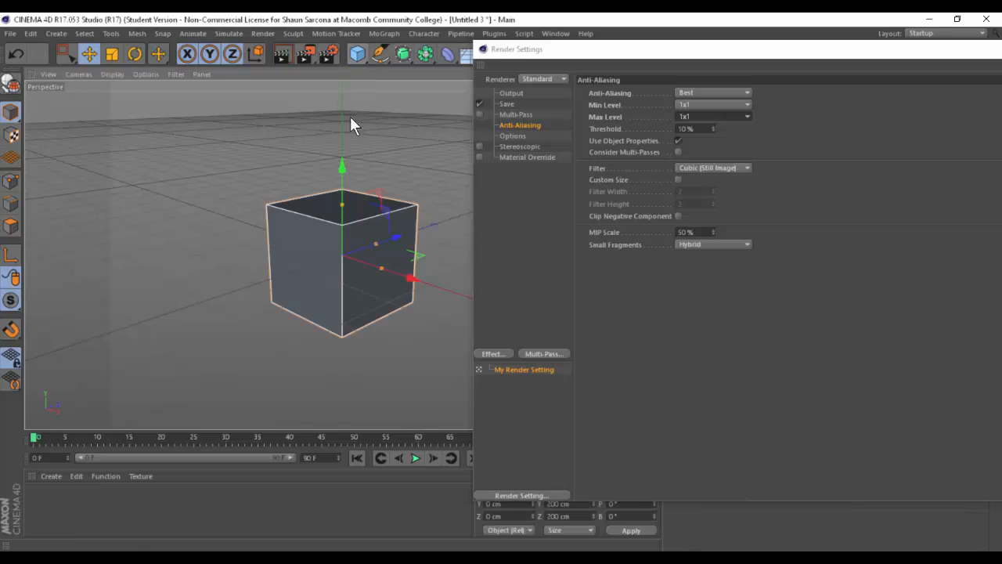
left_click_drag(296, 189, 293, 148)
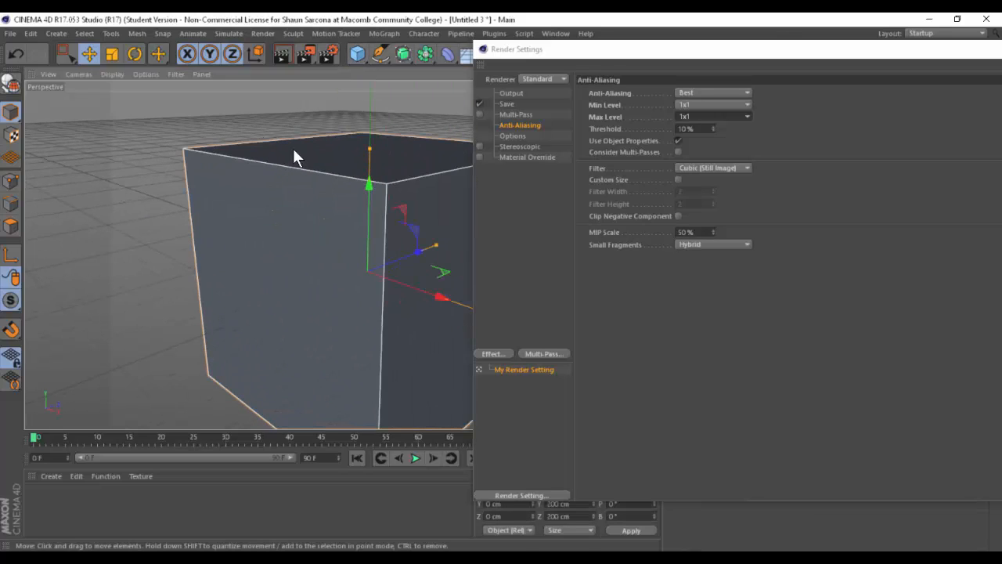
key("shift+r")
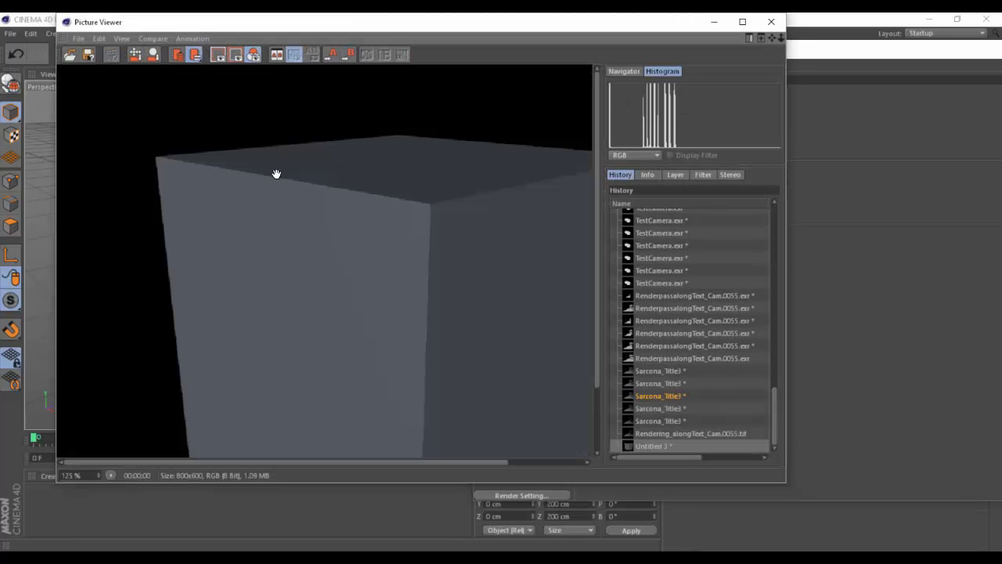
scroll(311, 189, "down", 4)
scroll(311, 190, "up", 2)
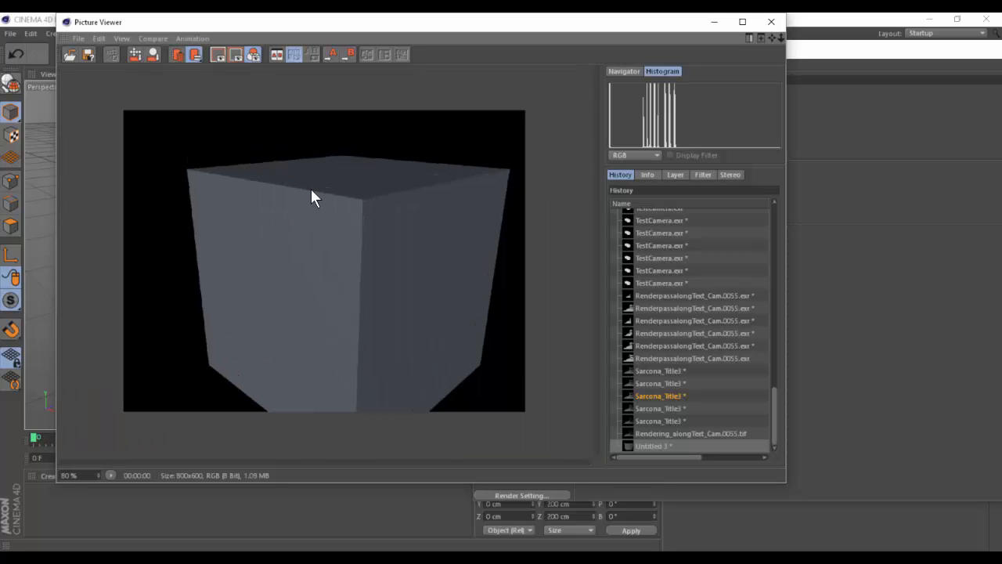
scroll(309, 189, "up", 1)
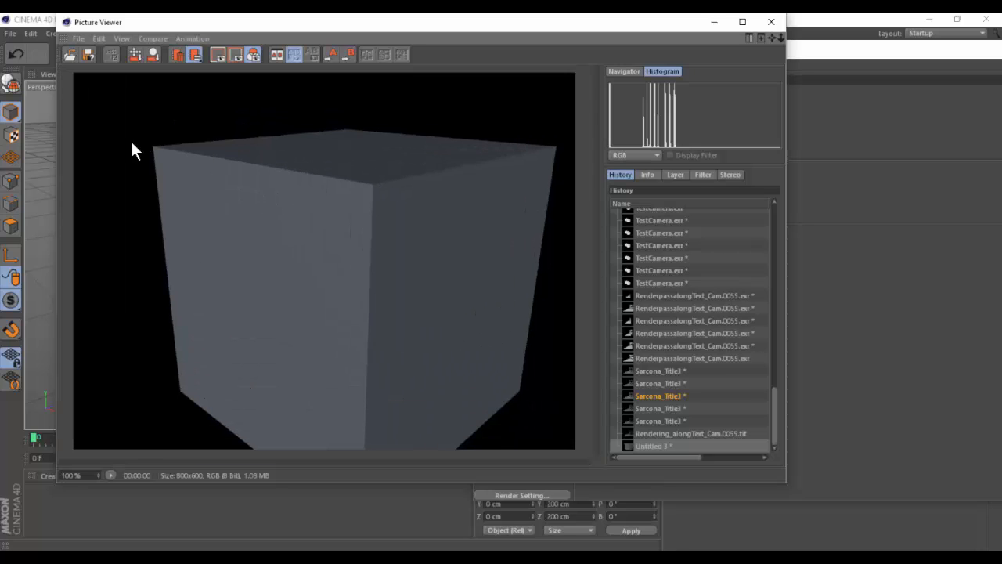
Set Anti-Aliasing to None and render the cube again for comparison
left_click(831, 52)
left_click(712, 116)
left_click(725, 94)
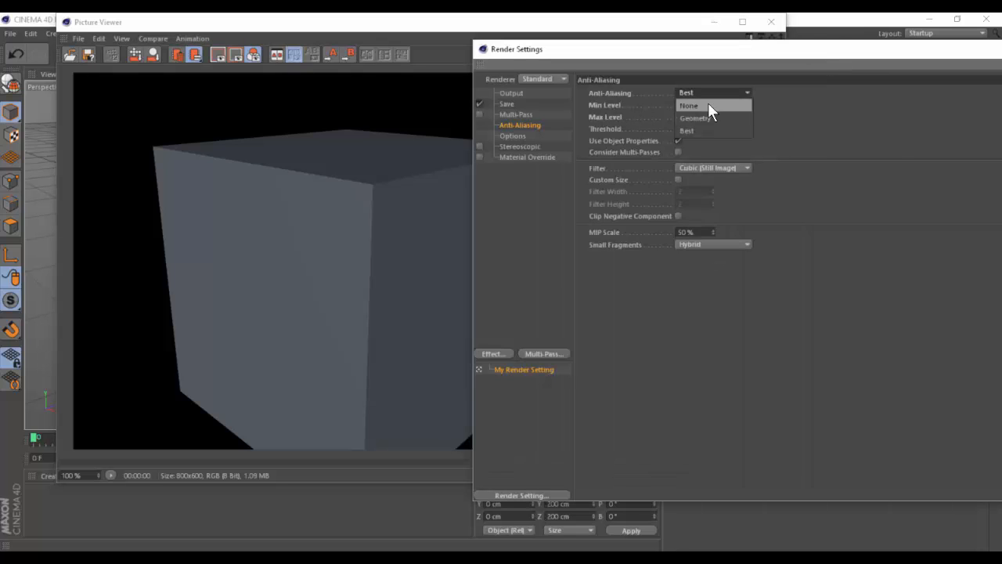
left_click(708, 103)
left_click(358, 131)
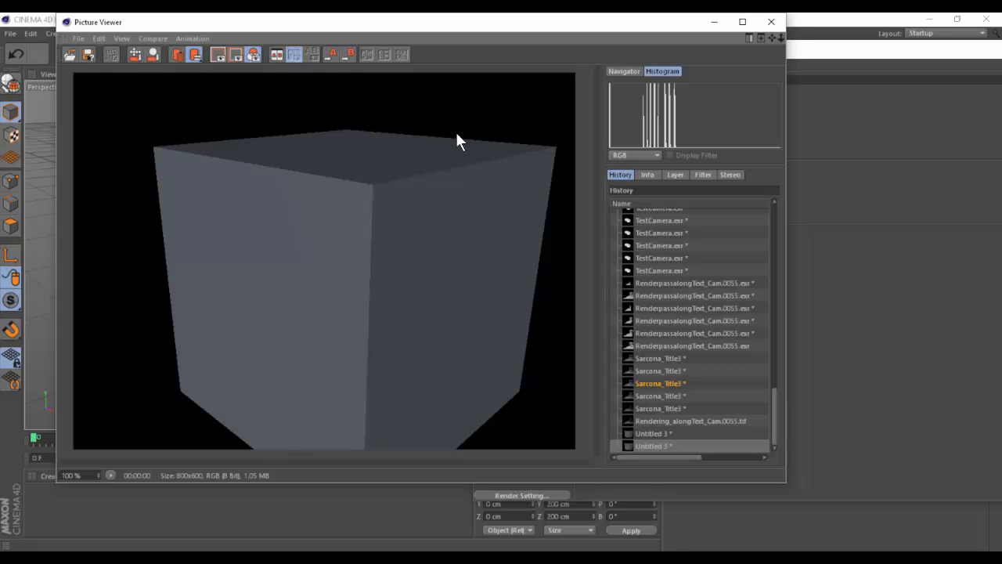
Change Anti-Aliasing to Geometry and rerender the cube to the Picture Viewer
left_click(815, 50)
left_click(717, 94)
left_click(708, 105)
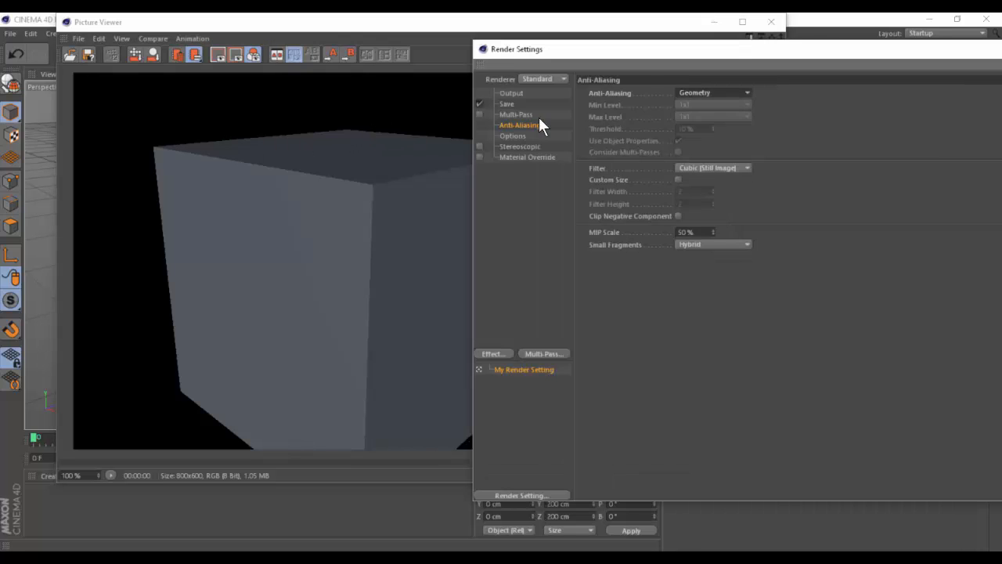
left_click(421, 124)
key("shift+r")
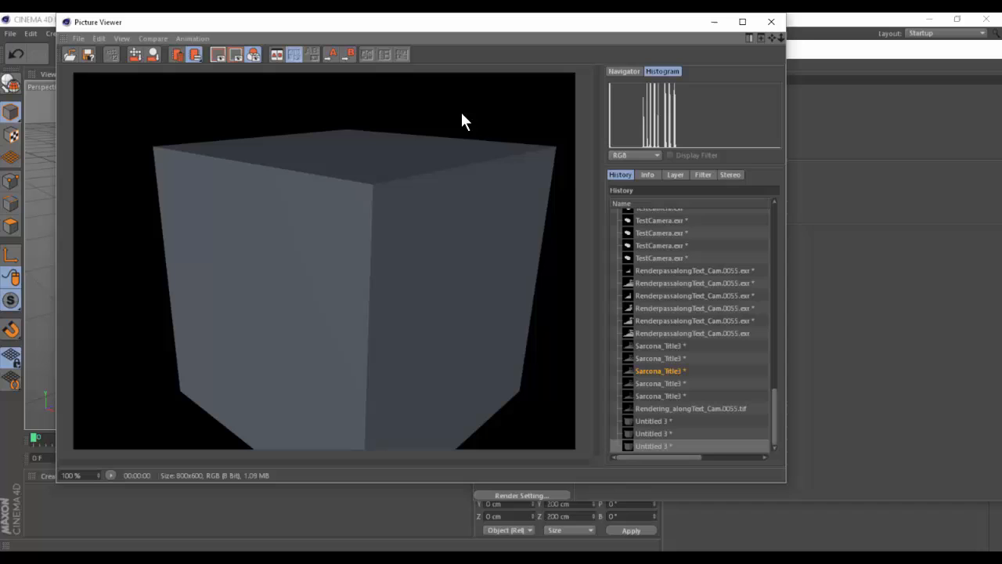
Set Anti-Aliasing back to Best with a Max Level of 8x8 and render the cube once more
left_click(813, 49)
left_click(714, 92)
left_click(696, 129)
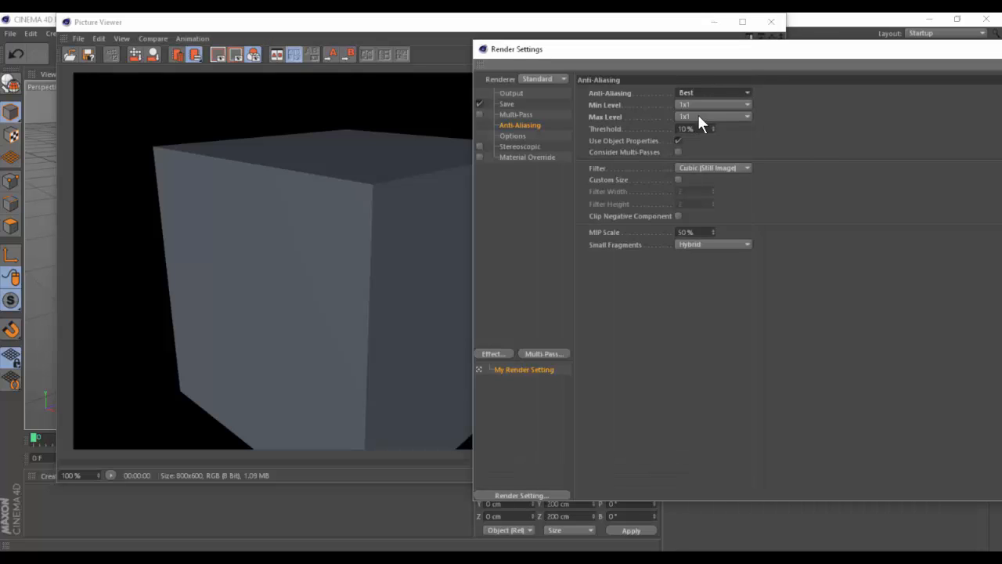
left_click(696, 116)
left_click(696, 165)
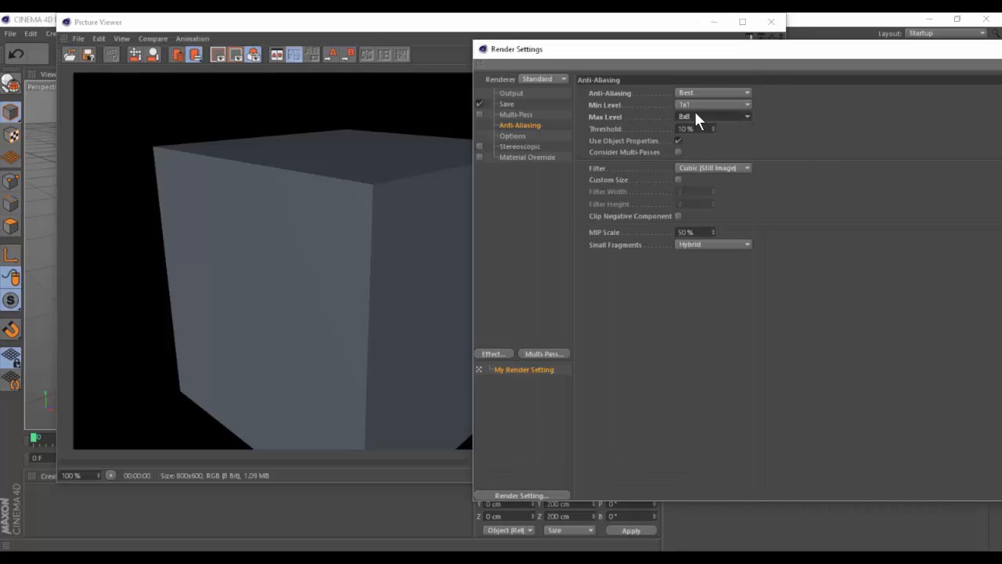
left_click(407, 195)
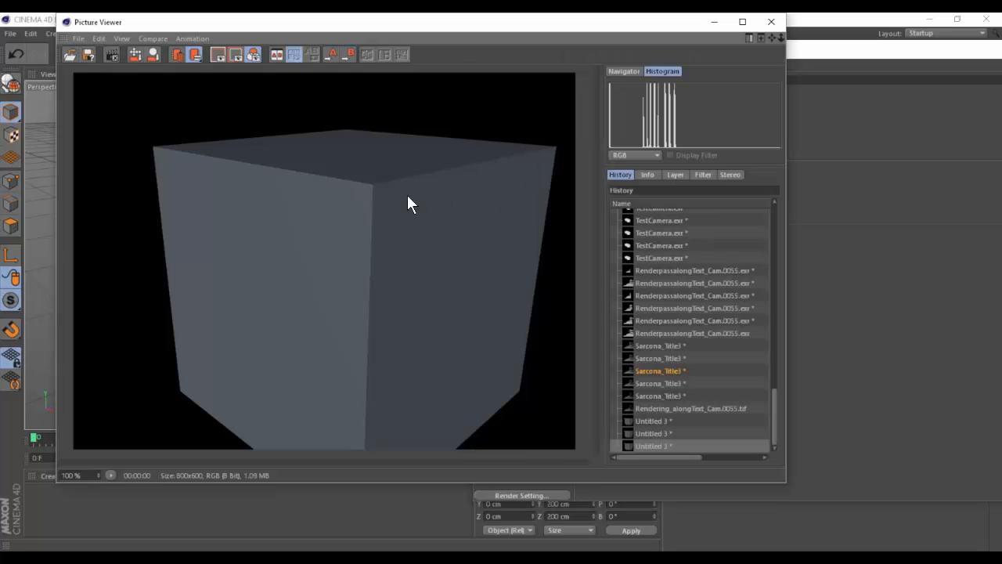
Recheck the available Max Level options for anti-aliasing and close the Picture Viewer
left_click(842, 53)
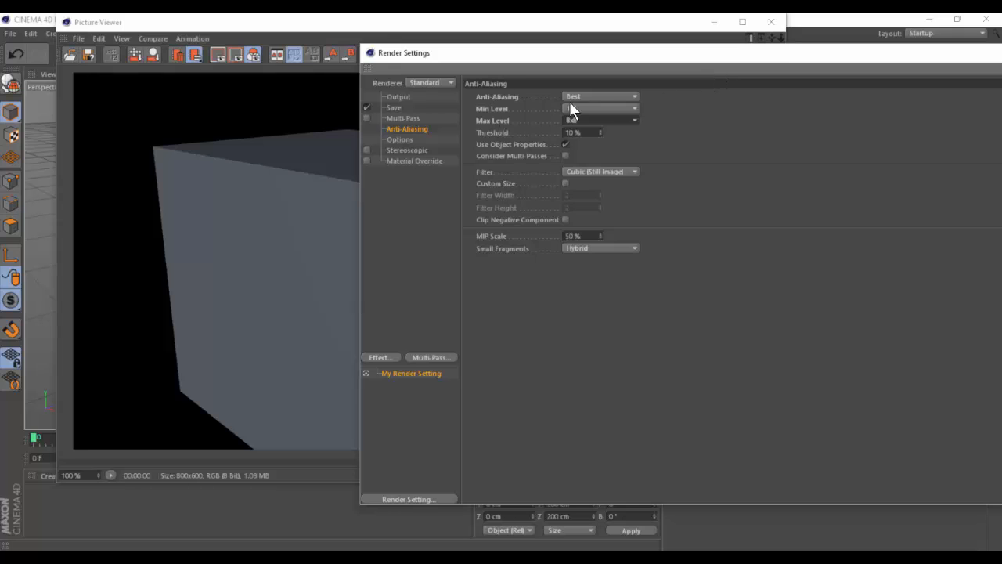
left_click(574, 122)
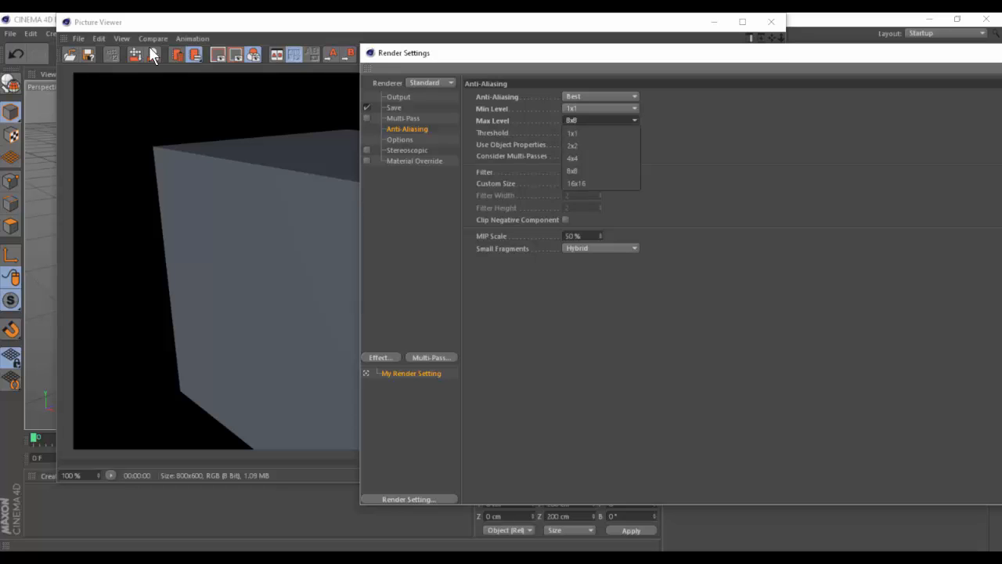
left_click(65, 25)
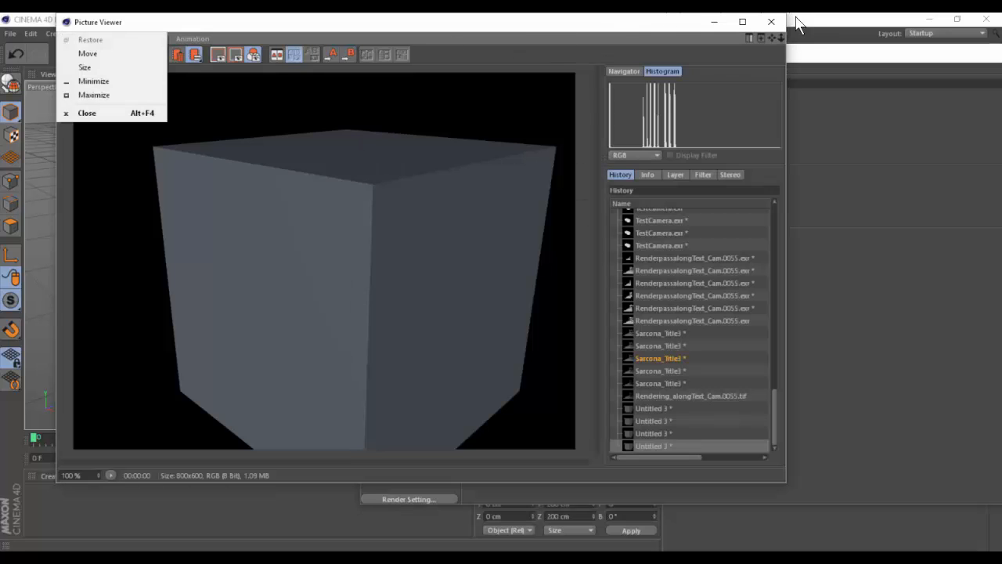
left_click(772, 21)
Switch to the Title3 project and check its Anti-Aliasing and Output render settings
left_click(556, 34)
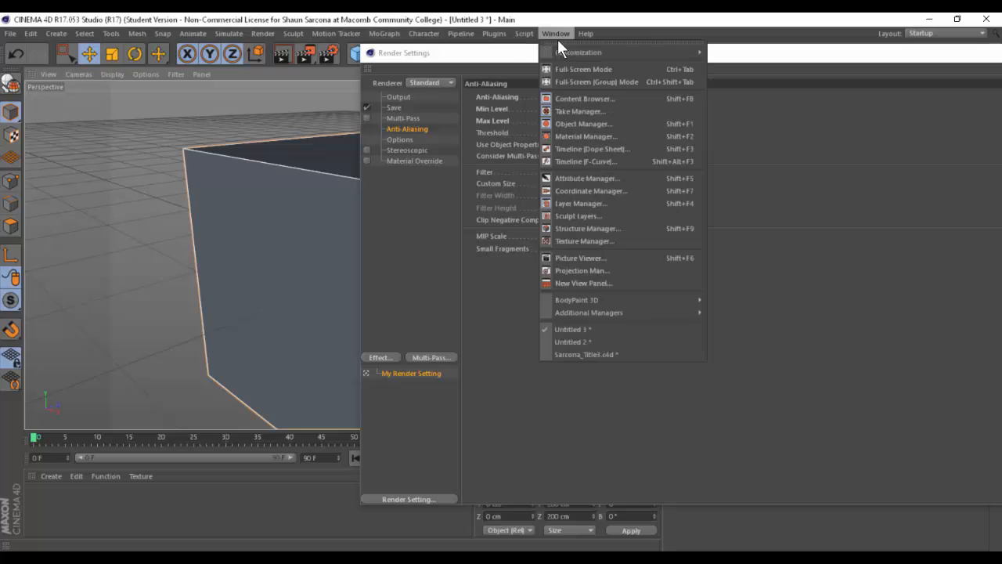
left_click(586, 357)
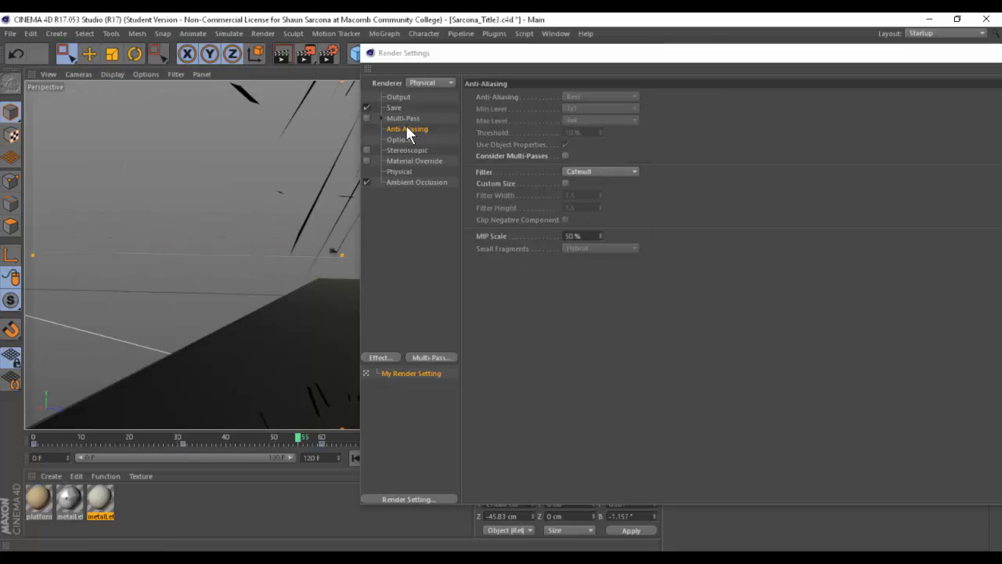
left_click(408, 128)
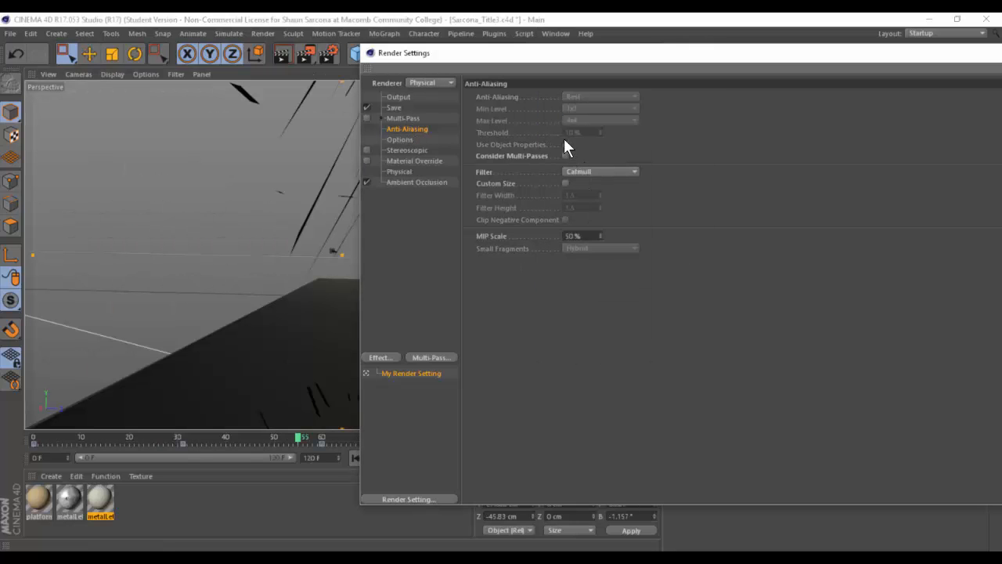
left_click(400, 99)
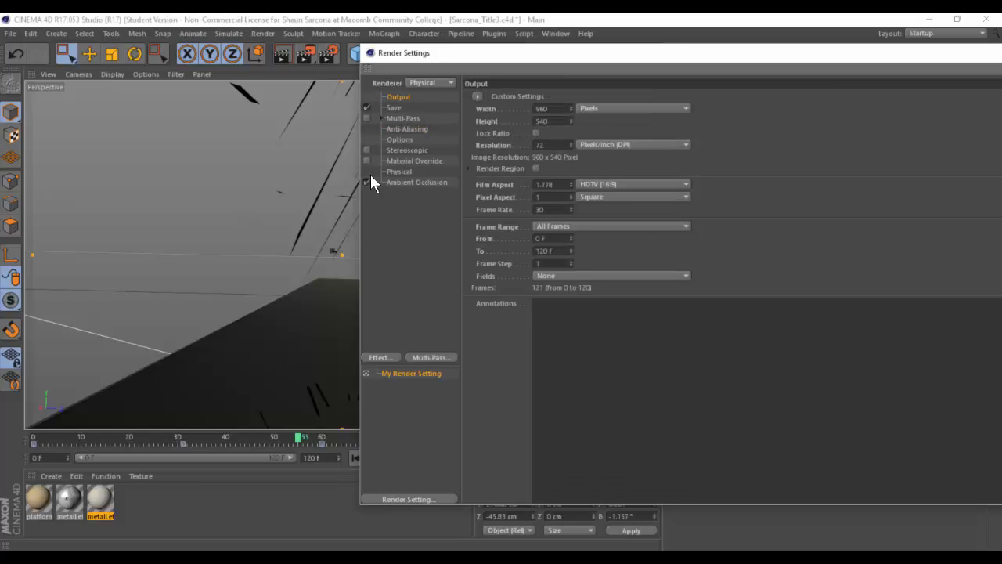
Try the Standard renderer, view its Save and Anti-Aliasing pages, and return the renderer to Physical
left_click(419, 84)
left_click(418, 98)
left_click(401, 109)
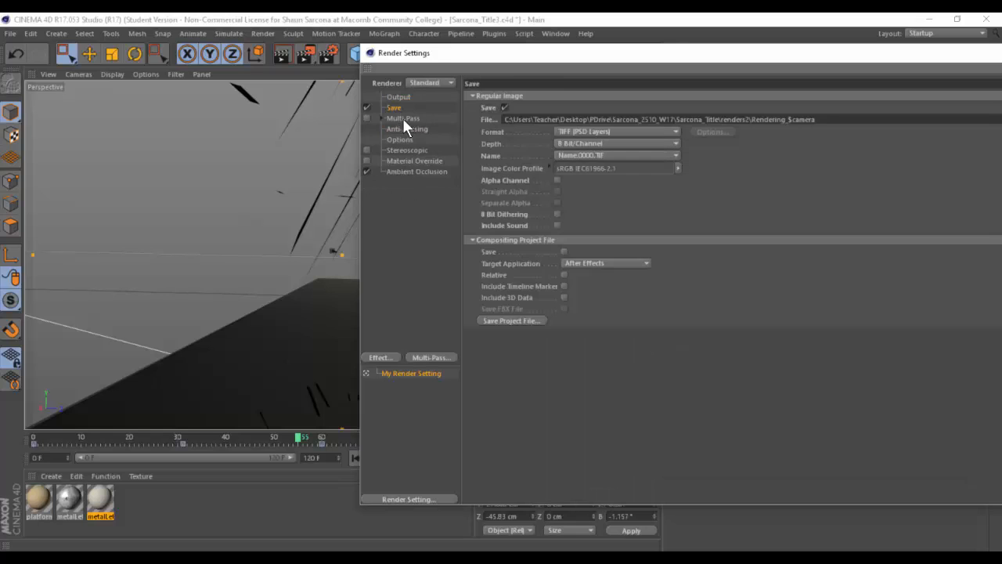
left_click(406, 130)
left_click(424, 81)
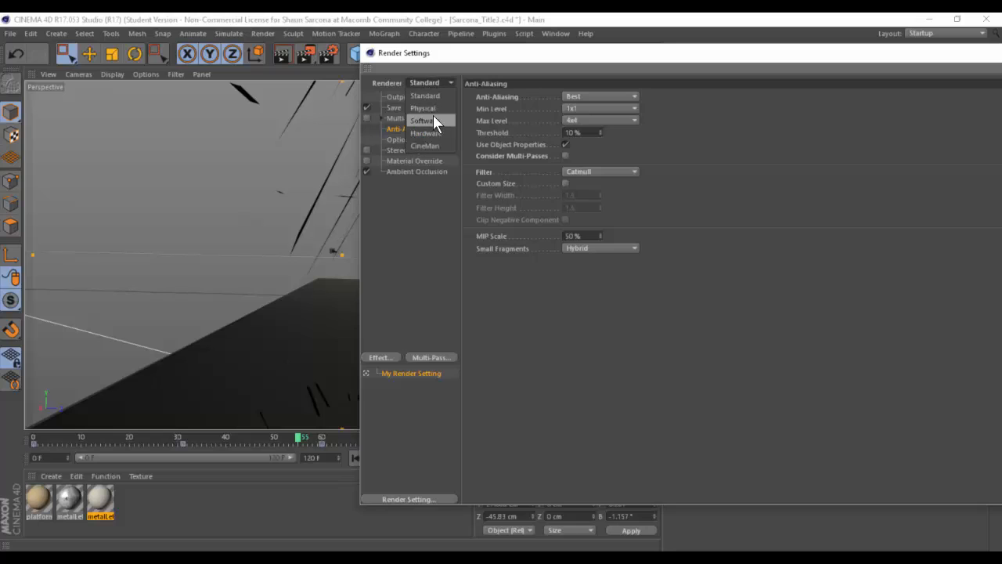
left_click(427, 104)
Show the Physical renderer's basic properties and examine the available Sampler types
left_click(399, 171)
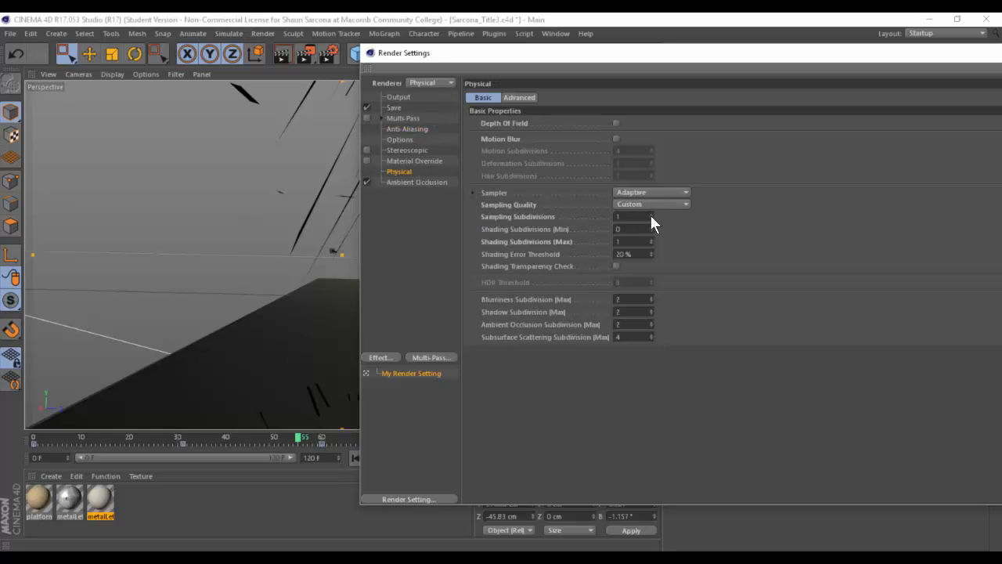
left_click_drag(440, 59, 401, 57)
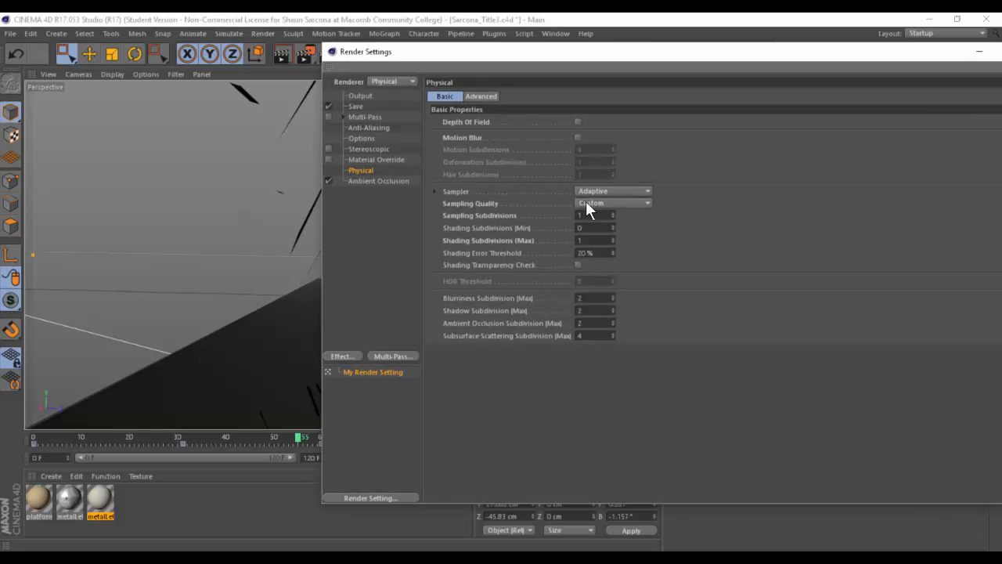
left_click(609, 191)
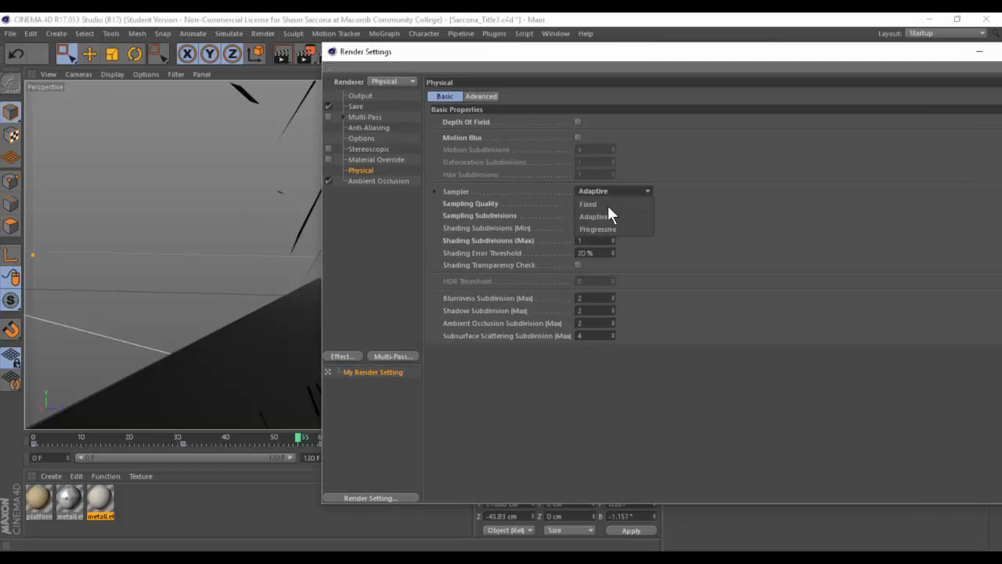
left_click(738, 235)
Set Sampling Subdivisions to 4 and Shading Subdivisions (Max) to 6, and render the project to the Picture Viewer
left_click_drag(612, 213, 554, 212)
type("2")
left_click_drag(600, 243, 537, 241)
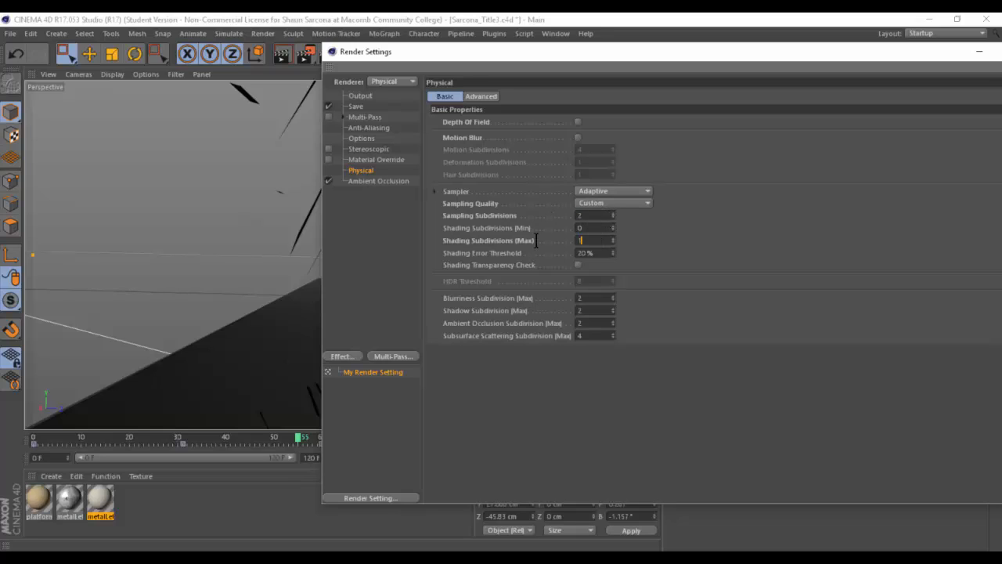
type("6")
mouse_move(604, 215)
left_mouse_down()
mouse_move(555, 219)
mouse_move(546, 246)
left_mouse_up()
type("4")
key("shift+r")
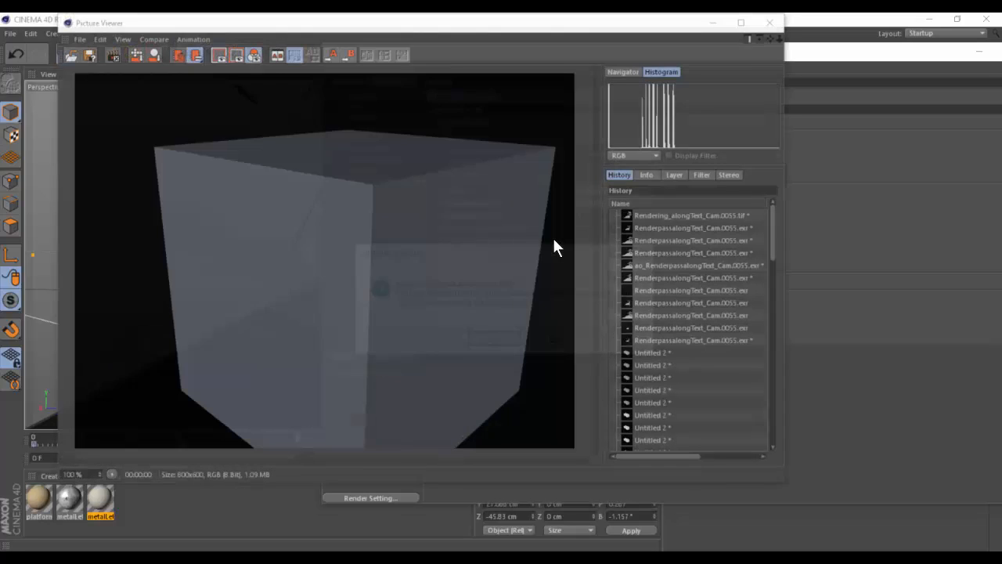
key("Return")
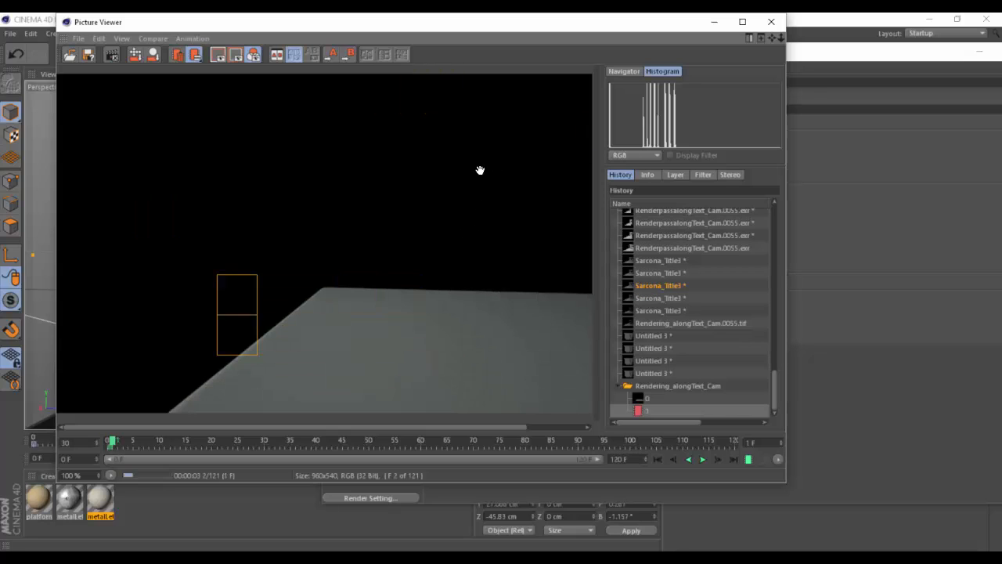
Stop the running animation render and return to the render settings
left_click(114, 55)
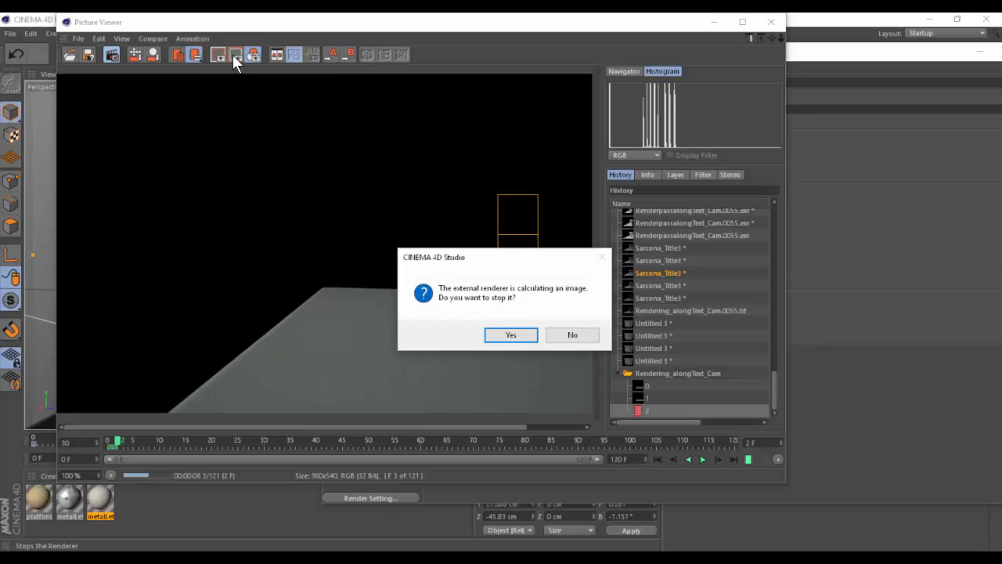
key("Return")
left_click_drag(284, 23, 284, 146)
left_click(384, 49)
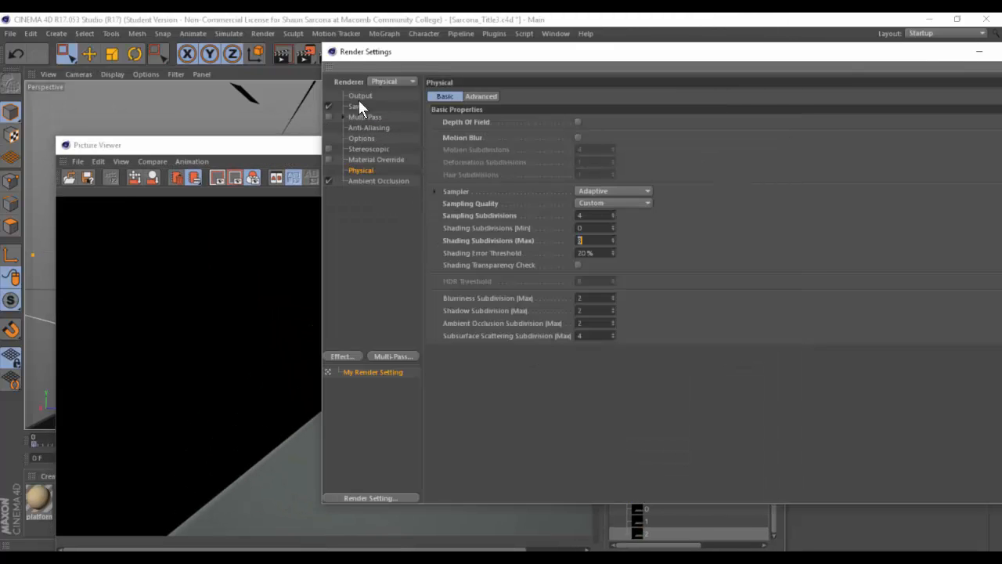
Set the output frame range from frame 55 to frame 55
left_click(379, 115)
left_click(362, 94)
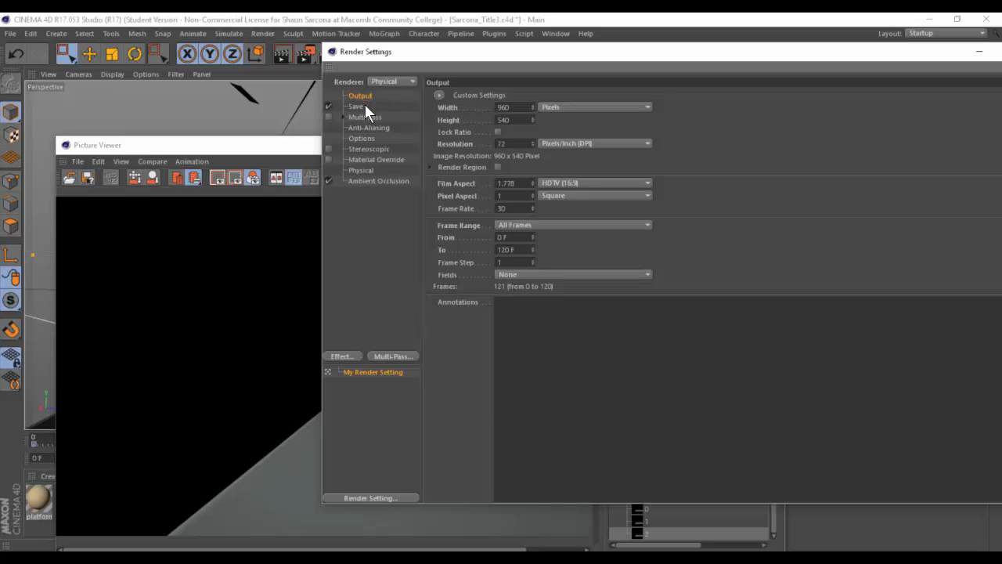
double_click(521, 236)
type("55")
key("Tab")
type("55")
key("Tab")
Render frame 55 to the Picture Viewer, overwriting the existing TIFF file
left_click_drag(269, 144, 264, 36)
key("shift+r")
left_click(494, 338)
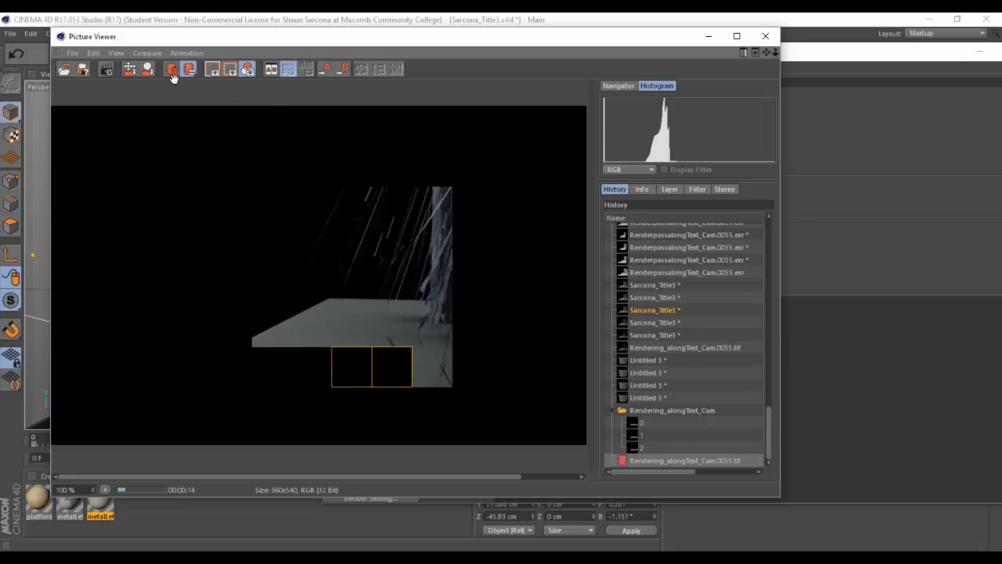
Stop the single-frame render and check the Anti-Aliasing and Physical render settings
left_click(111, 63)
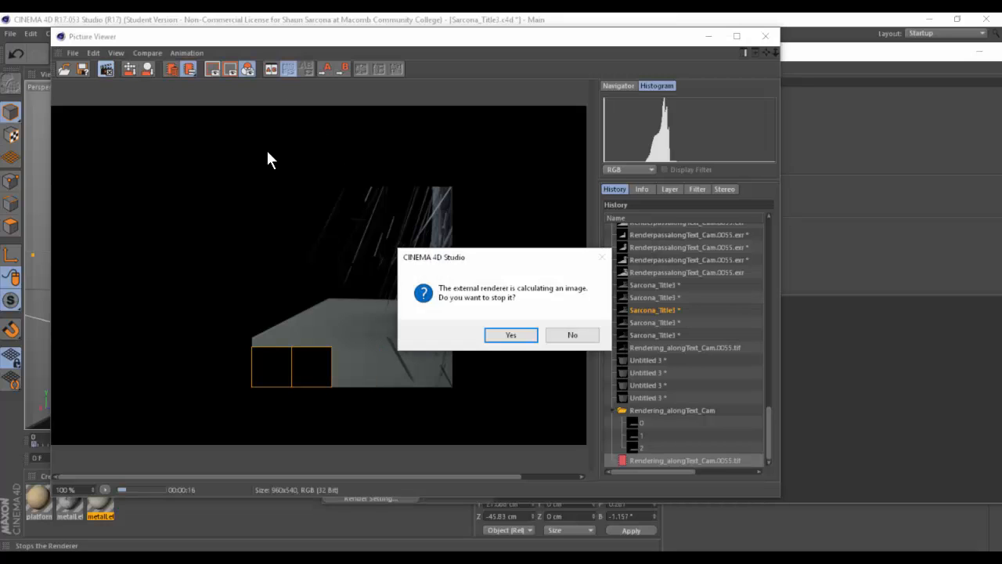
key("Return")
left_click(825, 52)
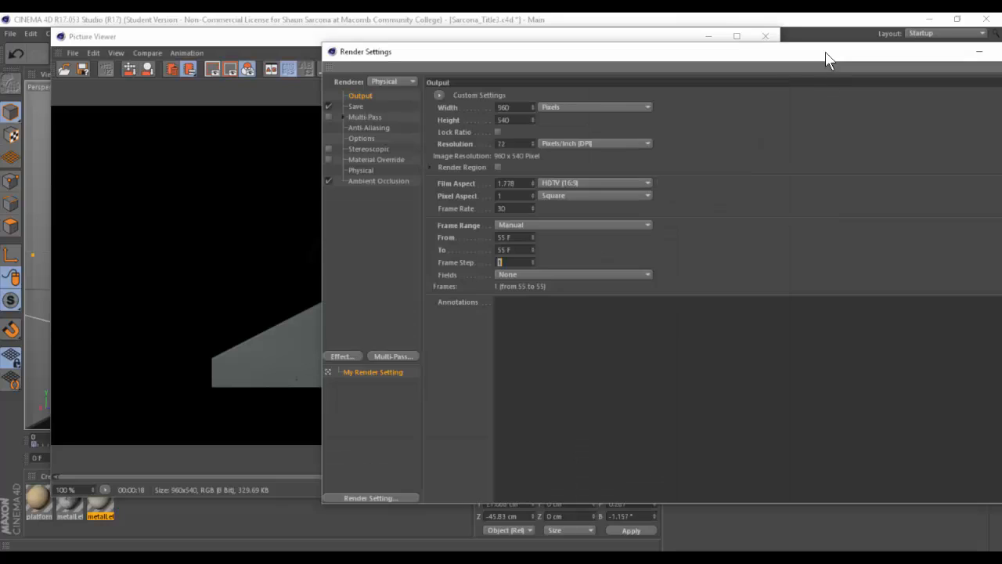
left_click(369, 127)
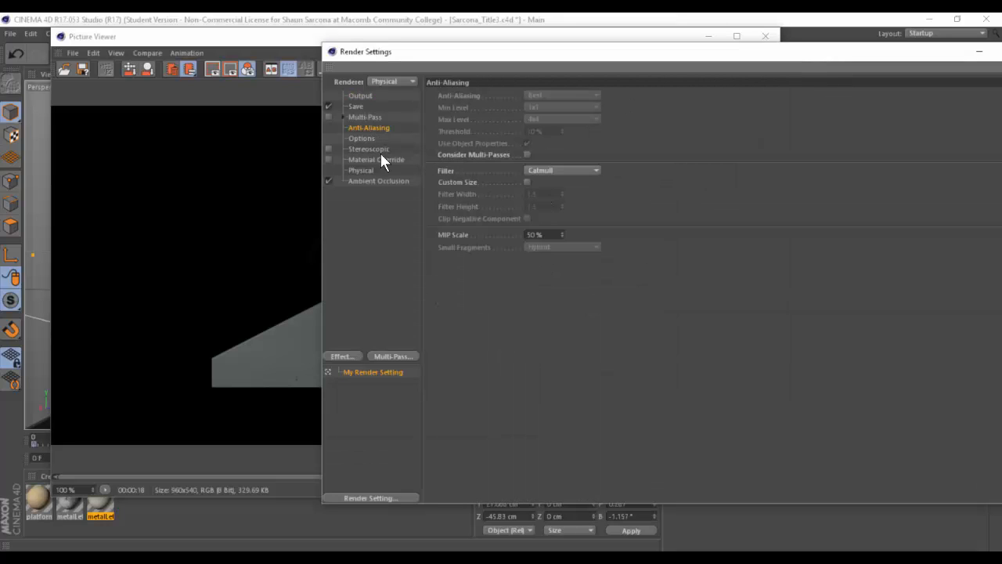
left_click(361, 170)
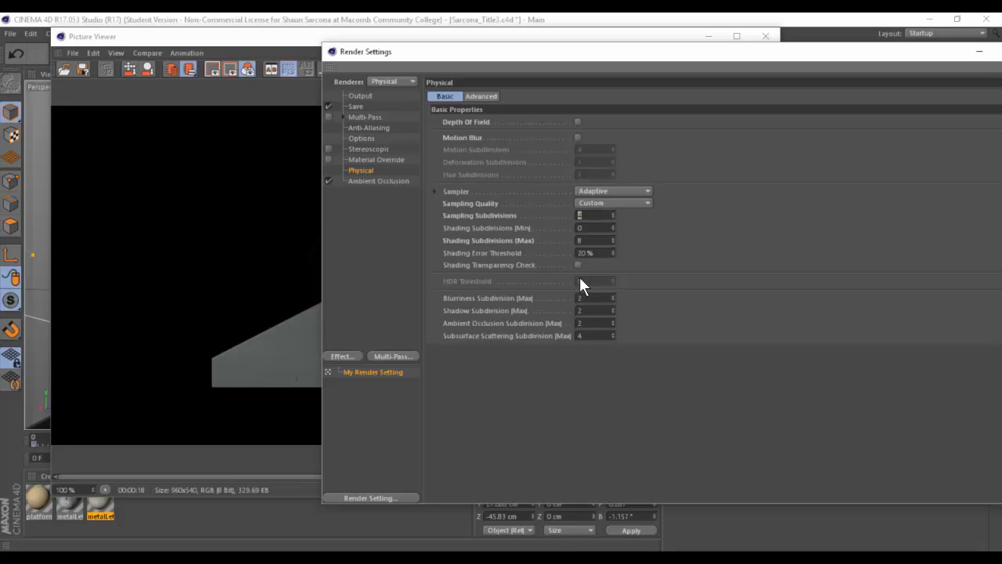
Restart the frame 55 render in the Picture Viewer and allow overwriting its file
left_click(257, 173)
key("shift+r")
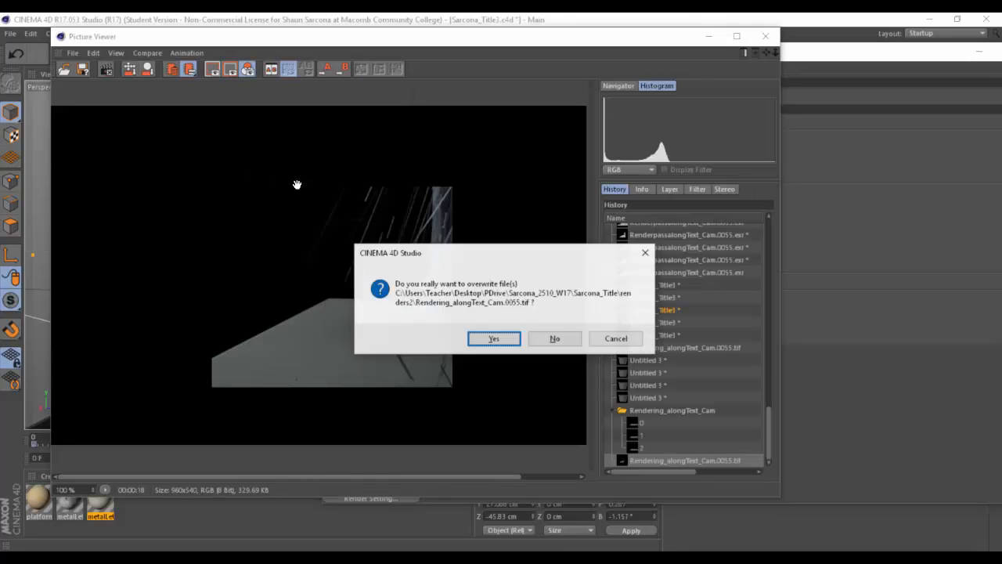
key("Return")
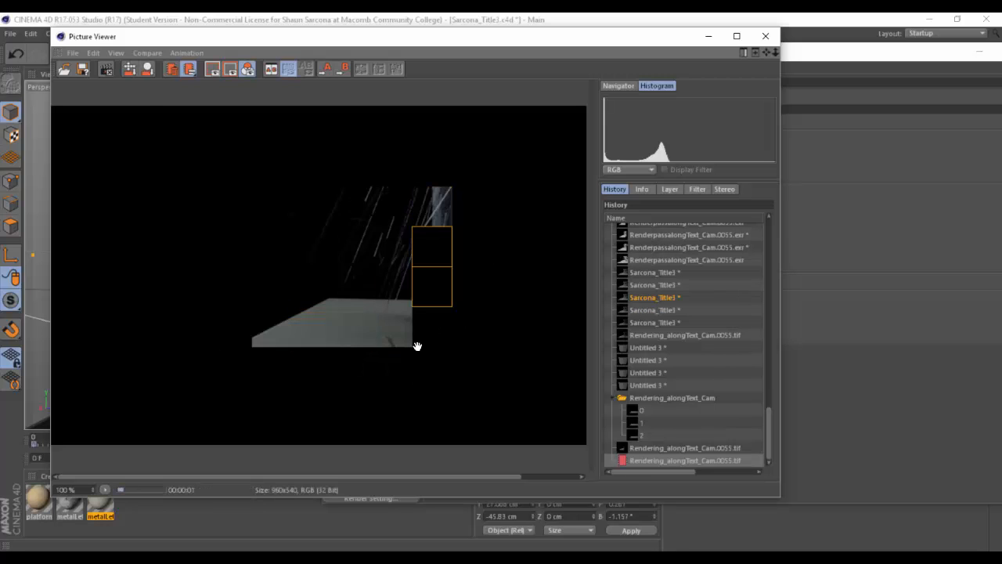
Compare the stopped render with the new one at close range, focusing on noise on the platform
scroll(416, 352, "up", 5)
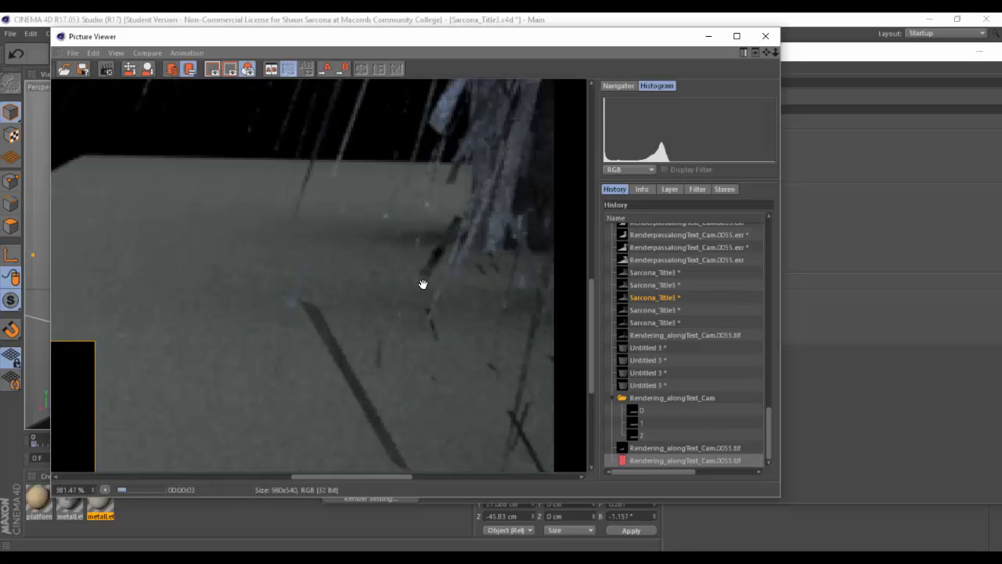
key("Down")
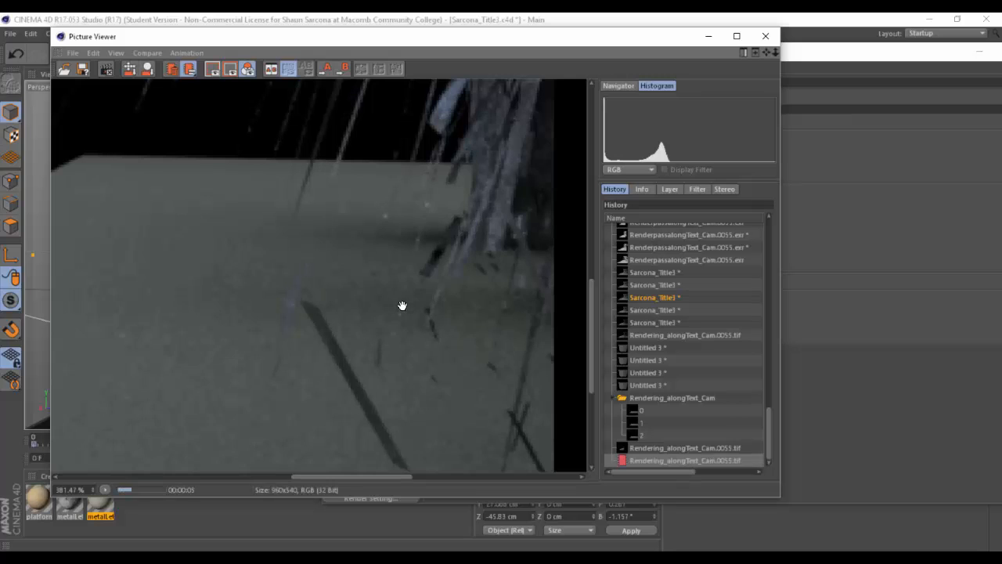
key("Up")
key("Down")
key("Up")
key("Down")
key("Up")
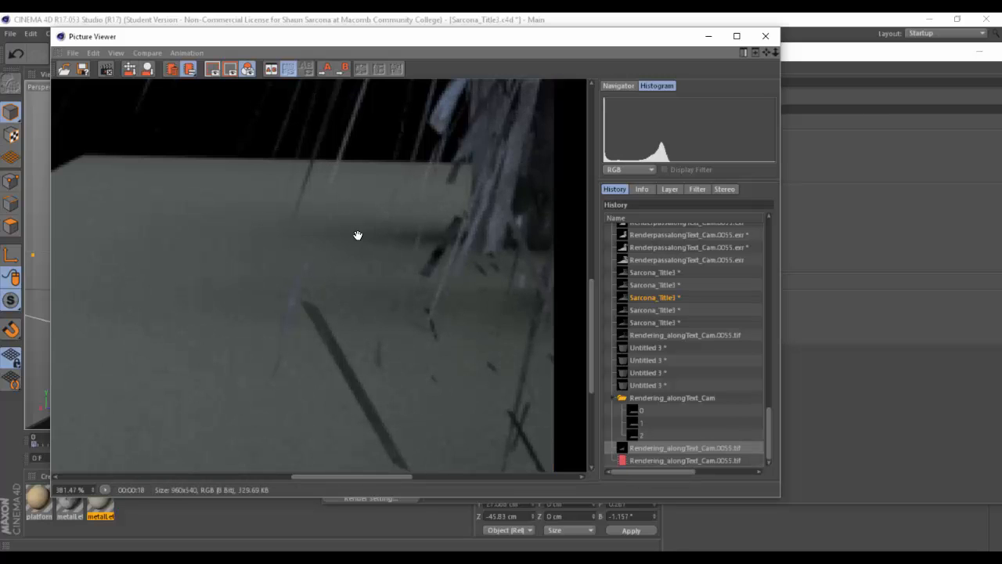
scroll(265, 206, "down", 5)
scroll(254, 224, "down", 4)
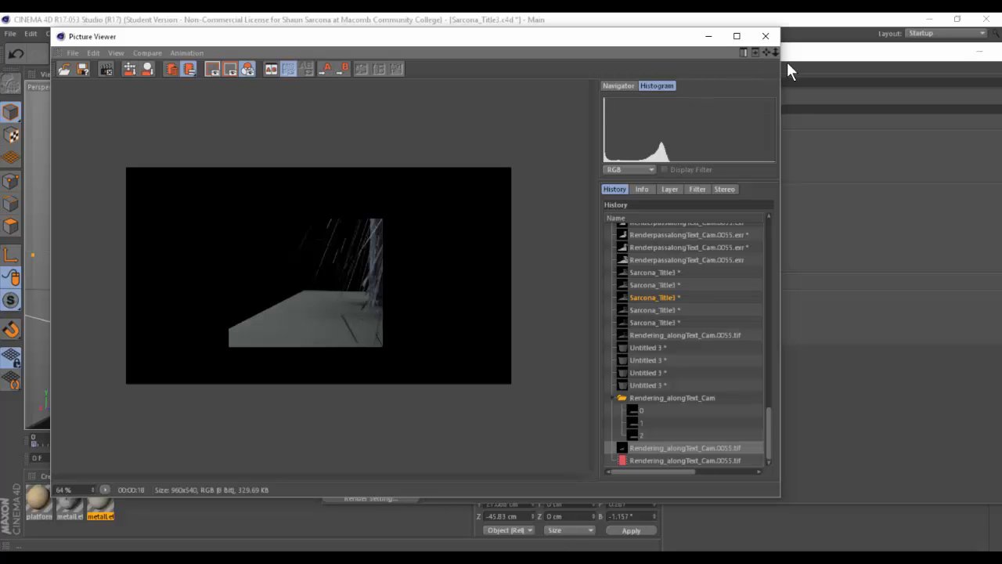
Select the newest frame 55 render, widen the Picture Viewer, and show the image's info
key("ctrl+b")
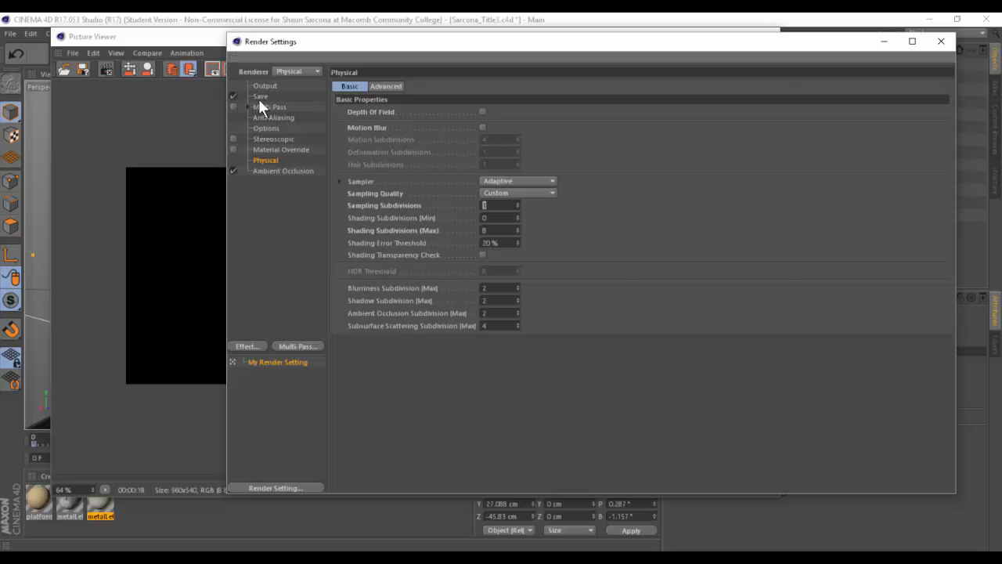
left_click(185, 39)
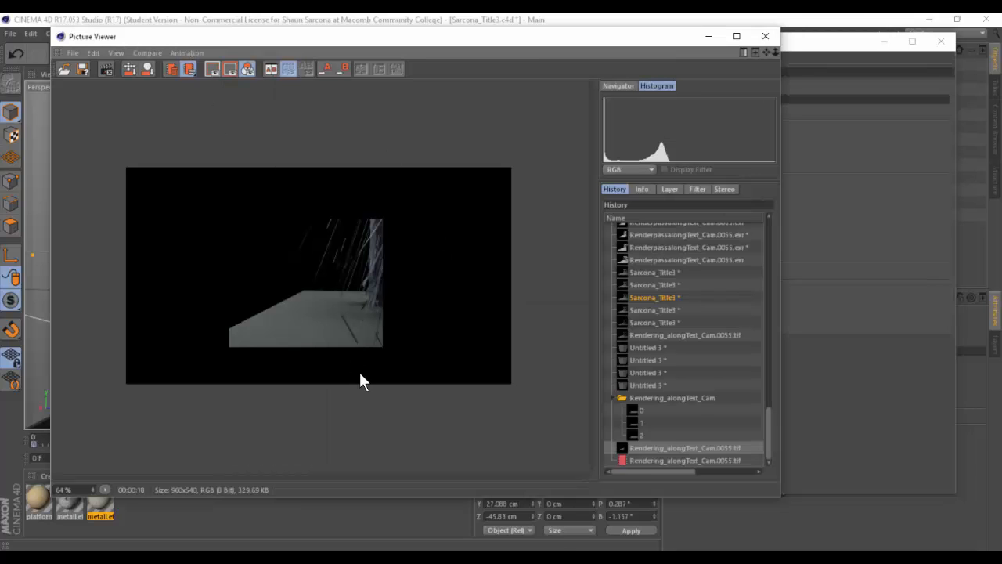
left_click(669, 459)
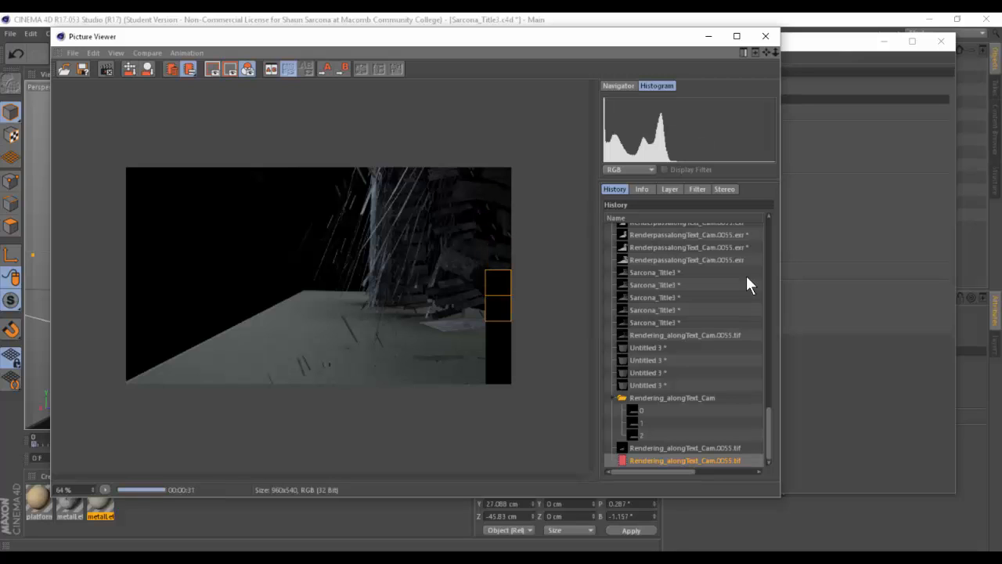
left_click_drag(781, 279, 883, 267)
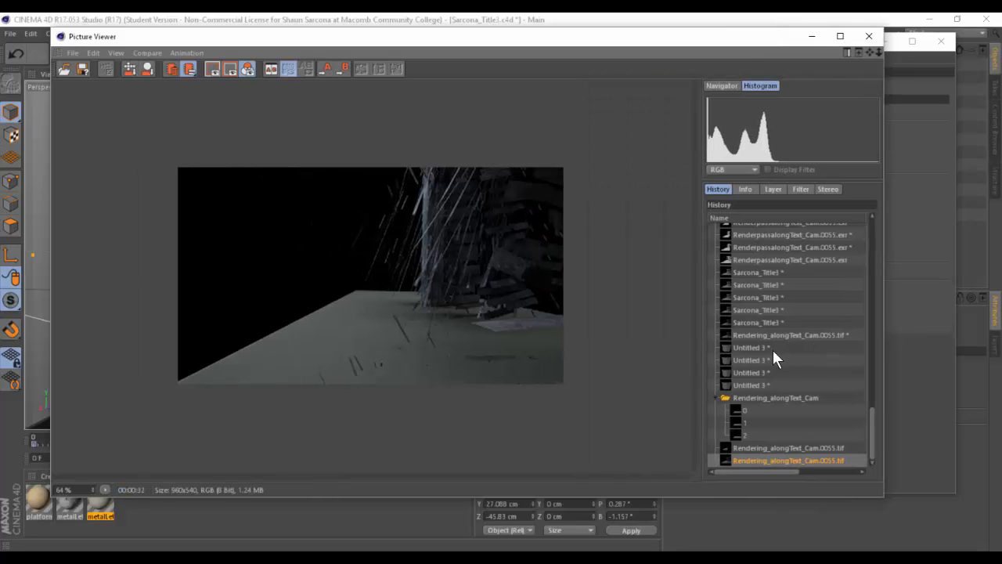
left_click(745, 189)
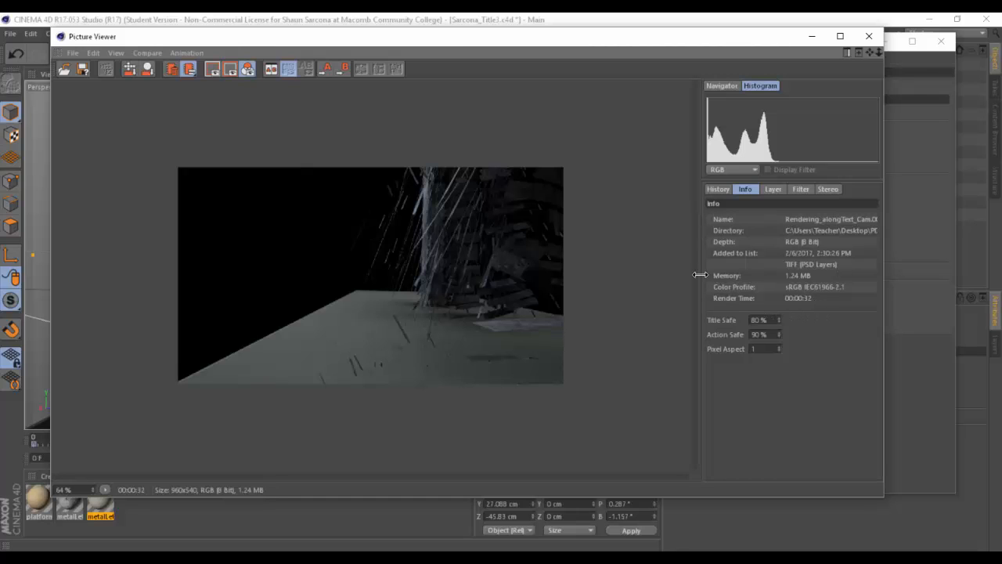
Go through the earlier renders in the history and compare their image quality and render times with the newest one
left_click(716, 189)
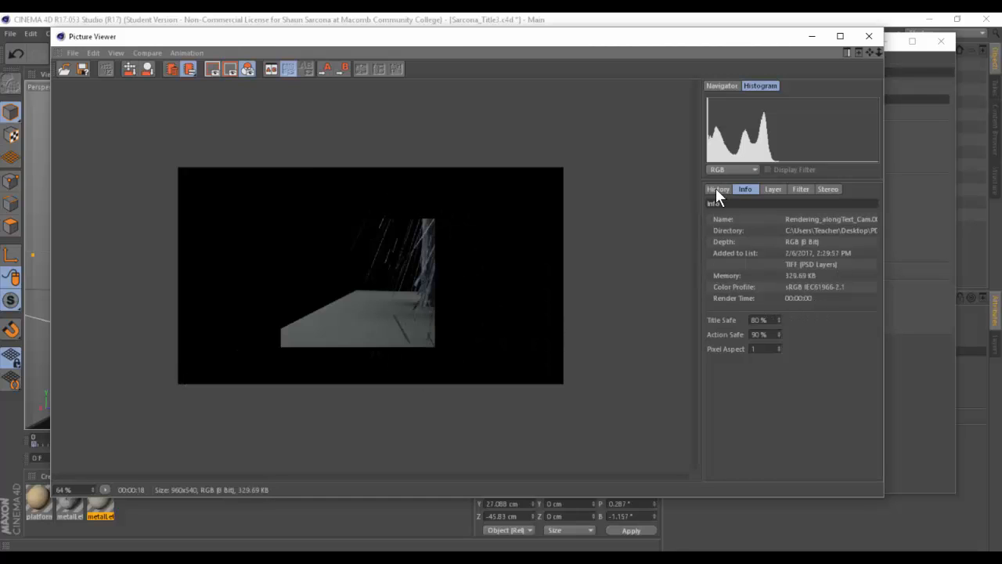
left_click(716, 190)
left_click(716, 188)
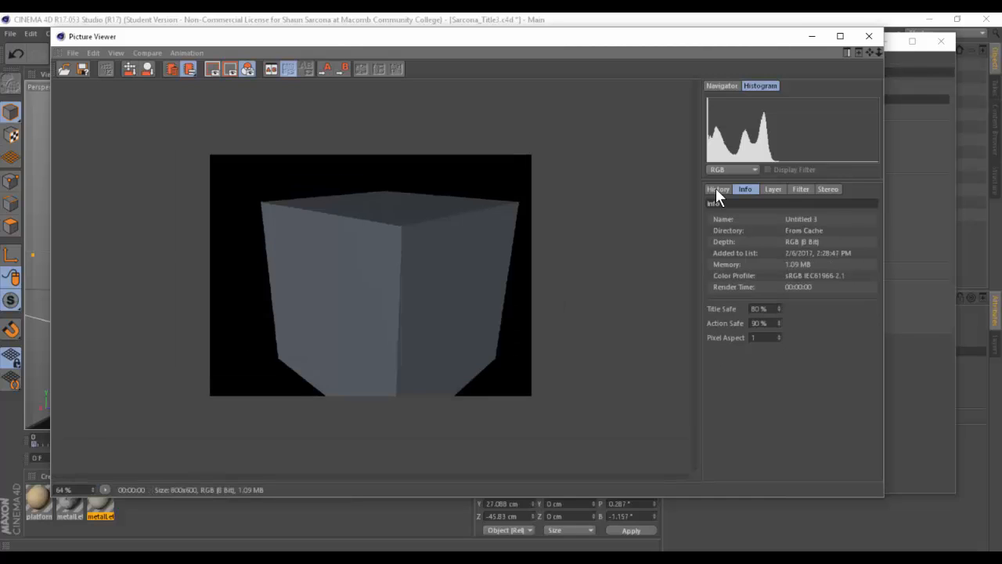
left_click(716, 189)
left_click(716, 188)
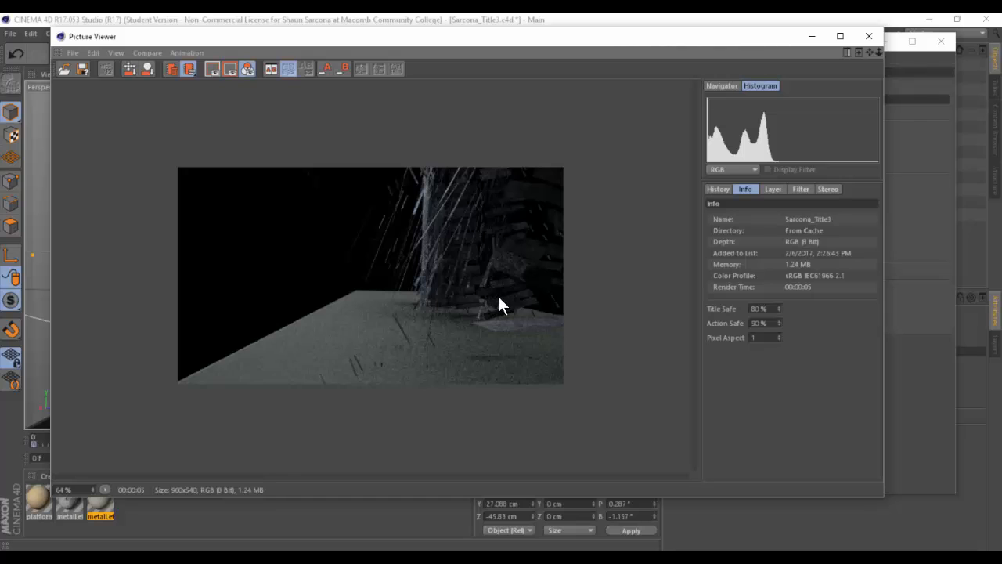
key("Down")
key("Up")
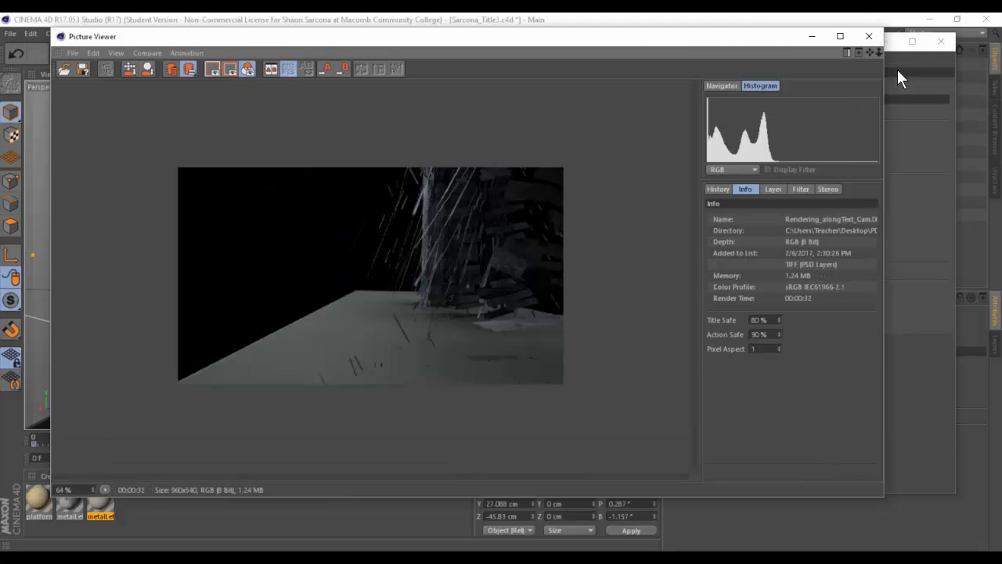
Set the Physical renderer's Sampling Subdivisions to 6 and Shading Subdivisions (Max) to 12
key("ctrl+b")
left_click(517, 192)
left_click(447, 206)
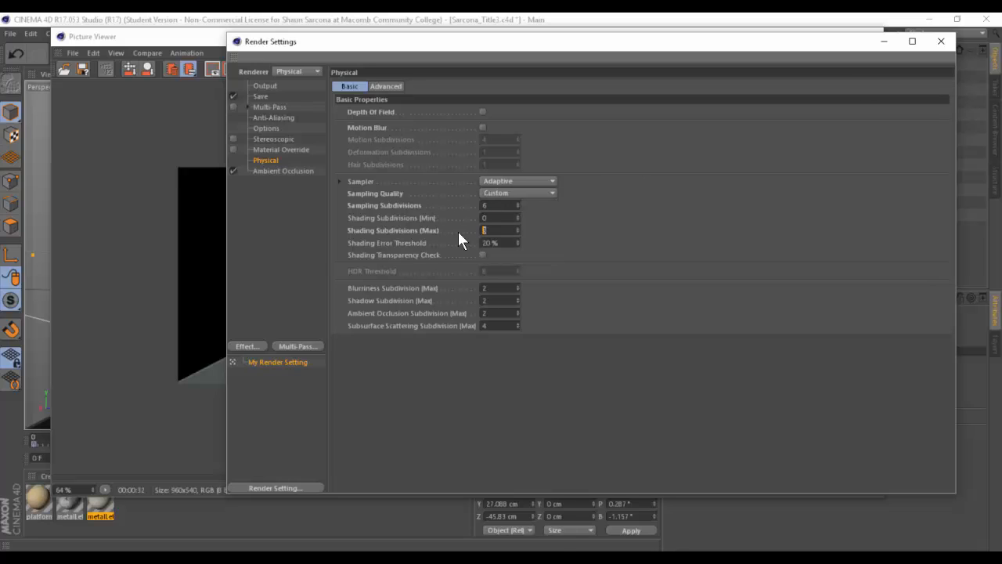
Render frame 55 with the higher subdivisions, overwriting the file, and inspect the image at 100 %
left_click(174, 152)
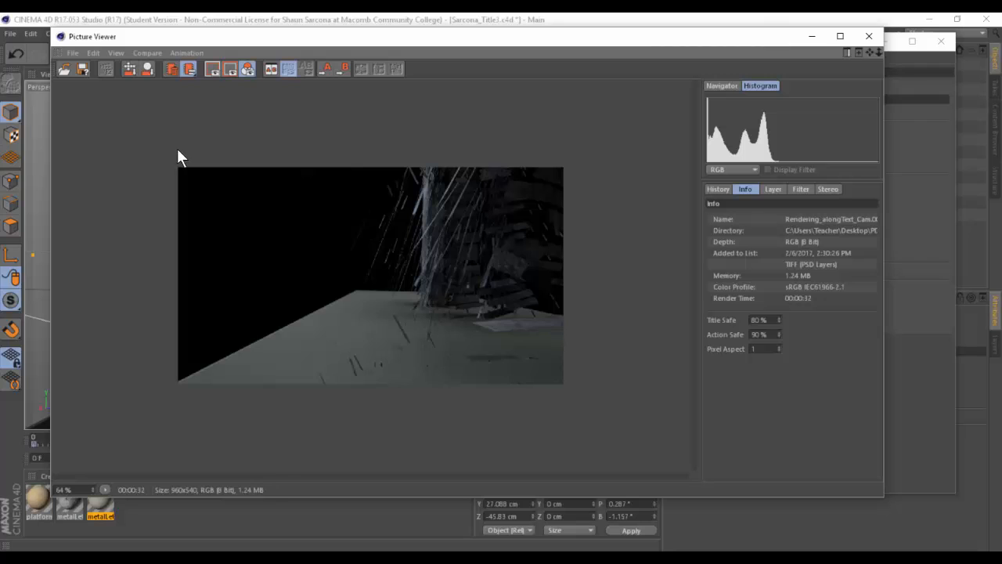
key("shift+r")
key("Return")
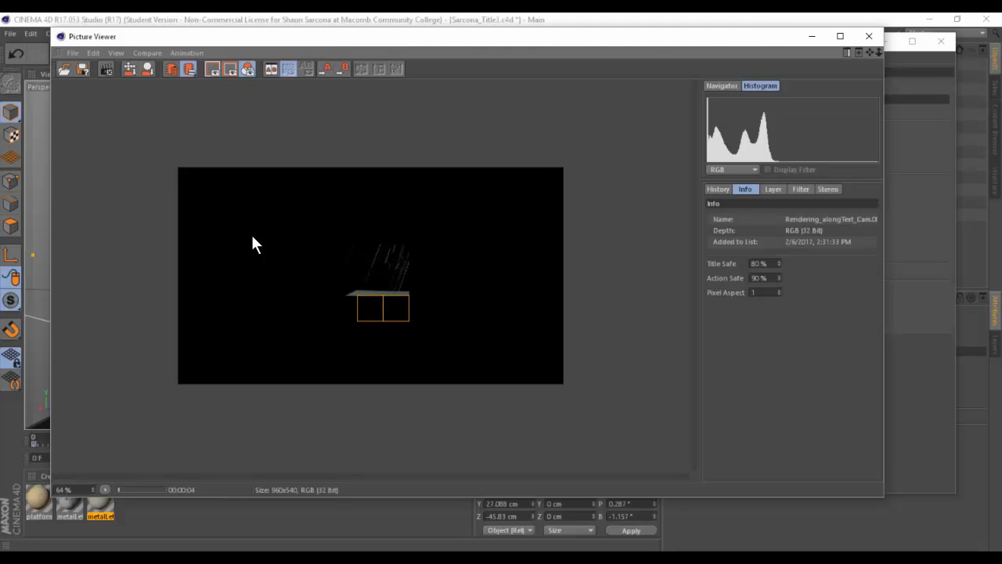
scroll(442, 313, "up", 4)
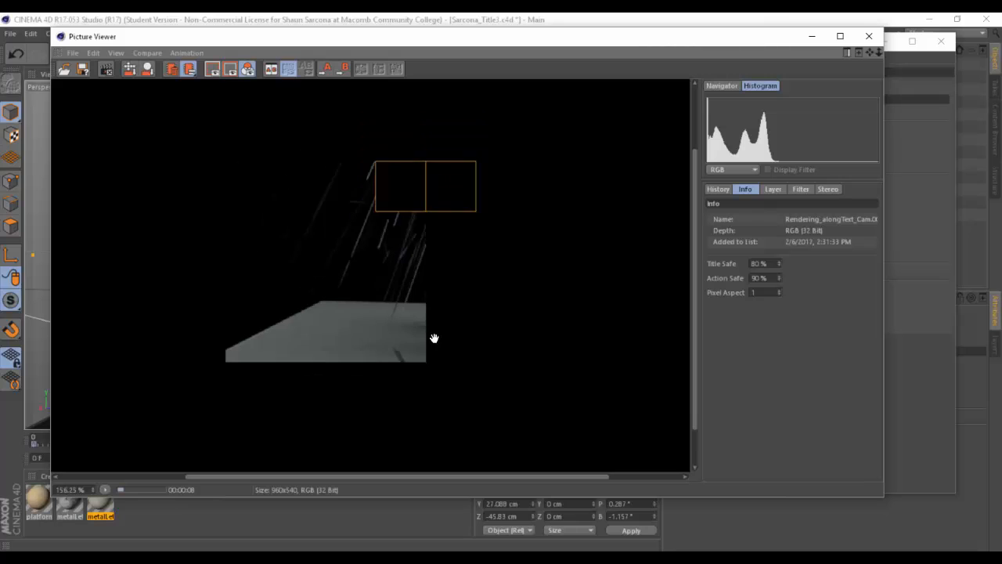
scroll(435, 338, "down", 2)
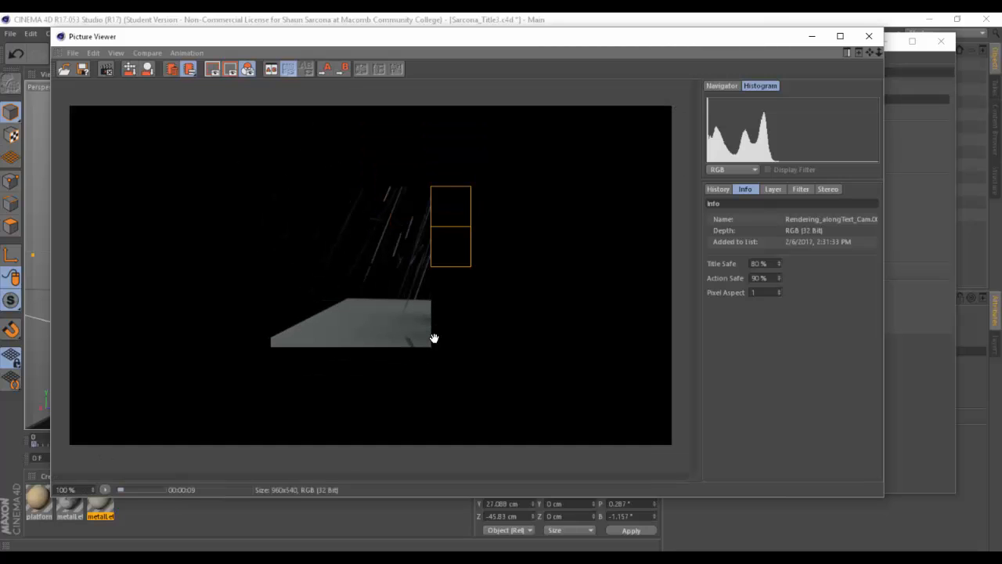
Set the output Frame Range to All Frames and show the Save settings for the regular image
left_click(891, 69)
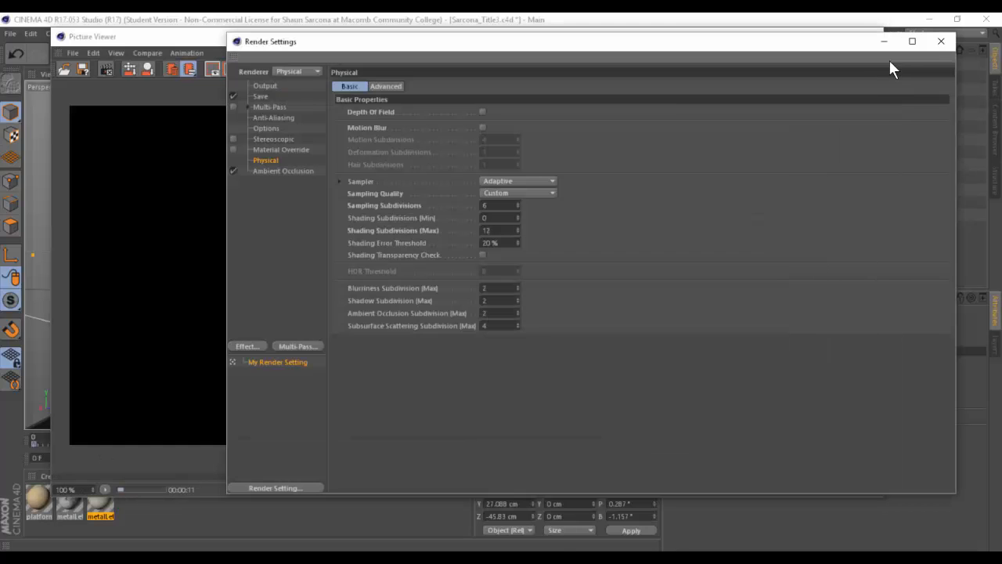
left_click(259, 85)
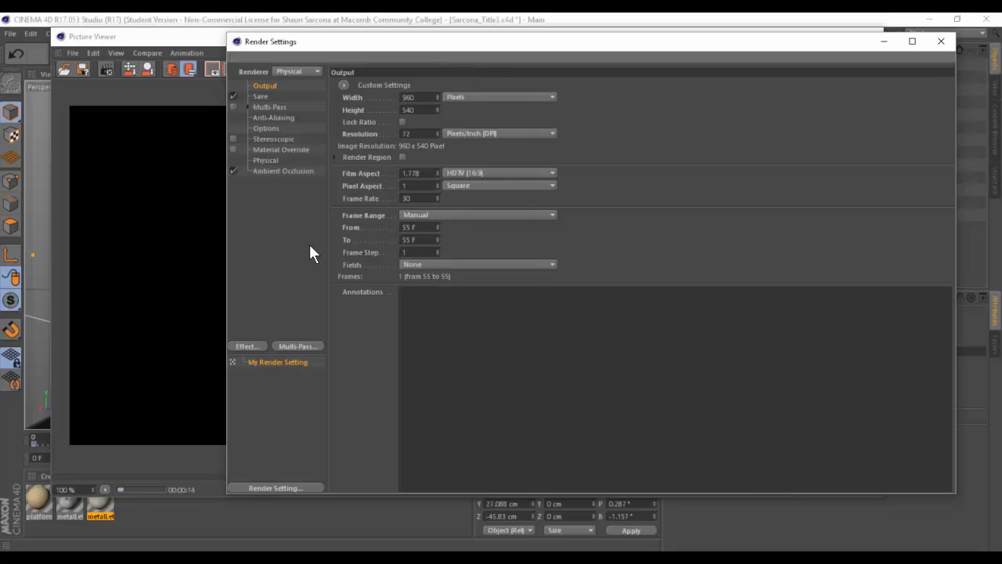
left_click_drag(416, 96, 367, 112)
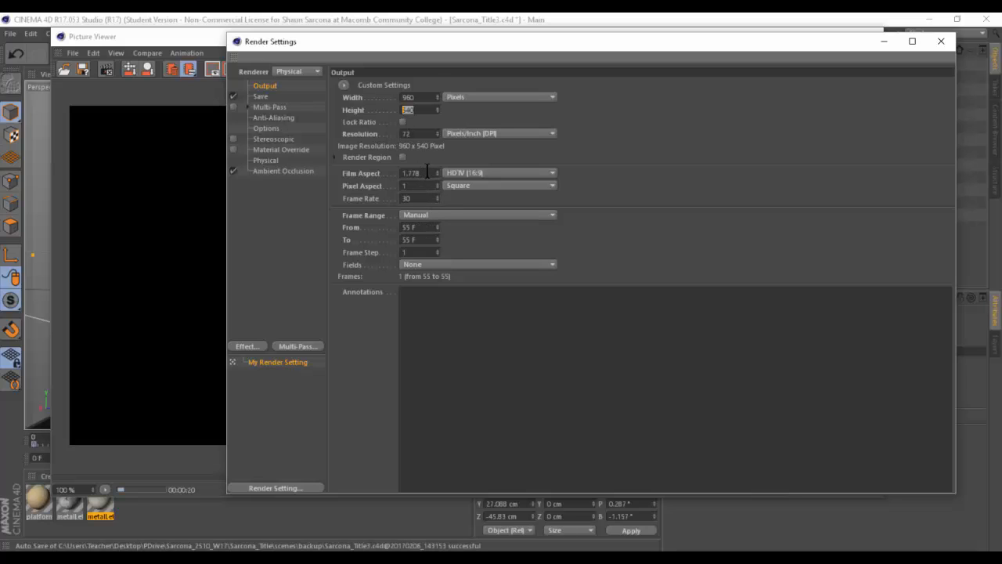
left_click(423, 228)
left_click(439, 214)
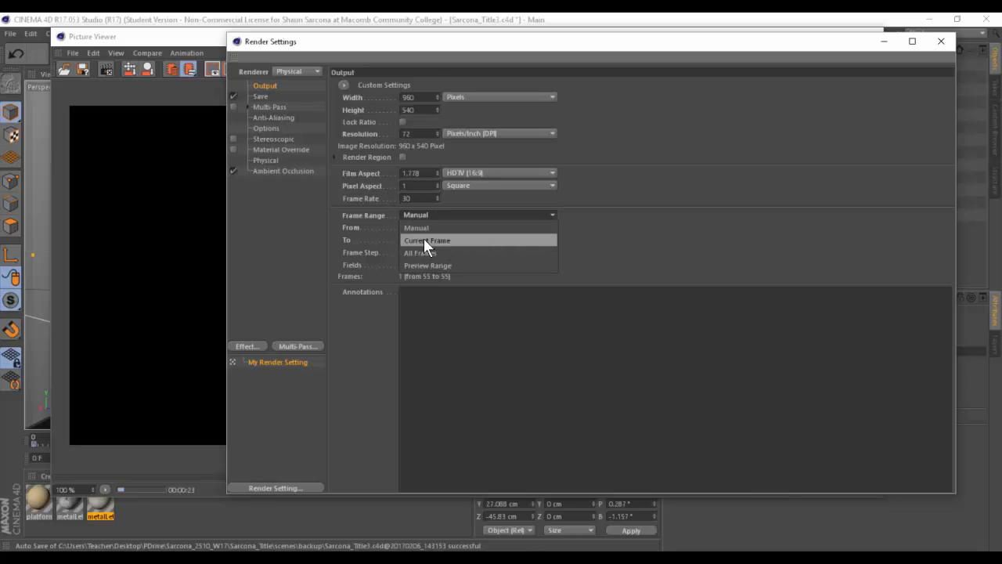
left_click(689, 245)
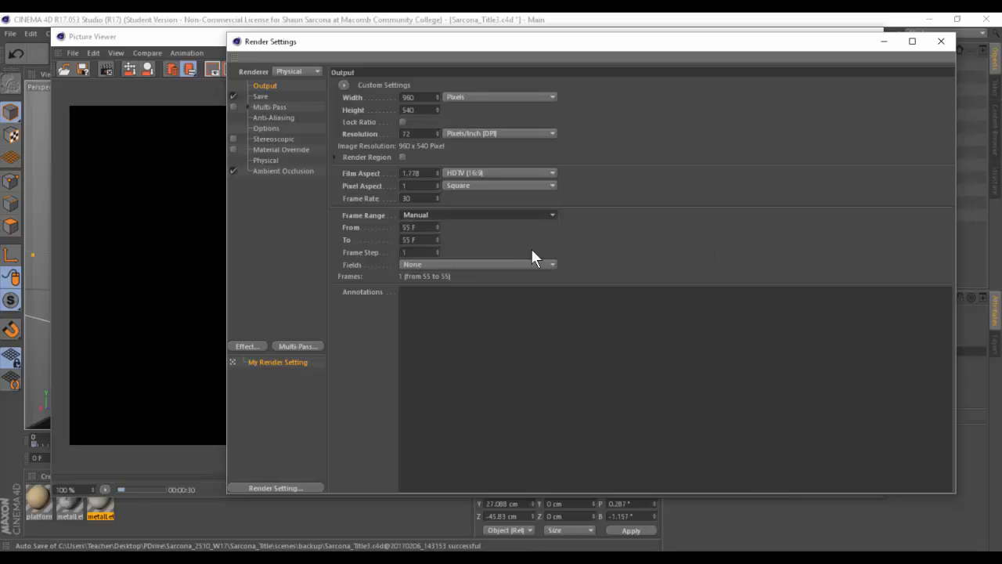
left_click(469, 219)
left_click(437, 252)
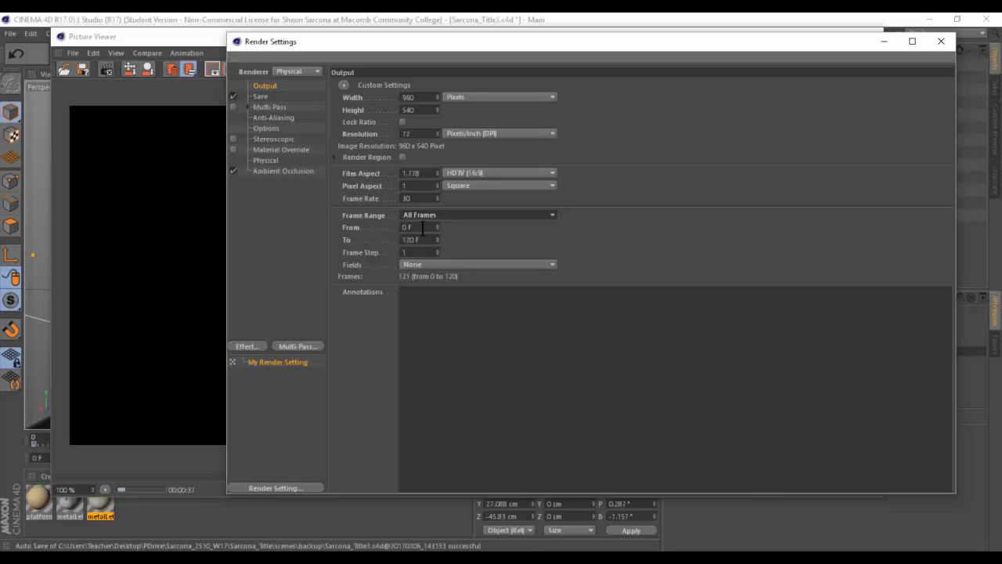
left_click(264, 97)
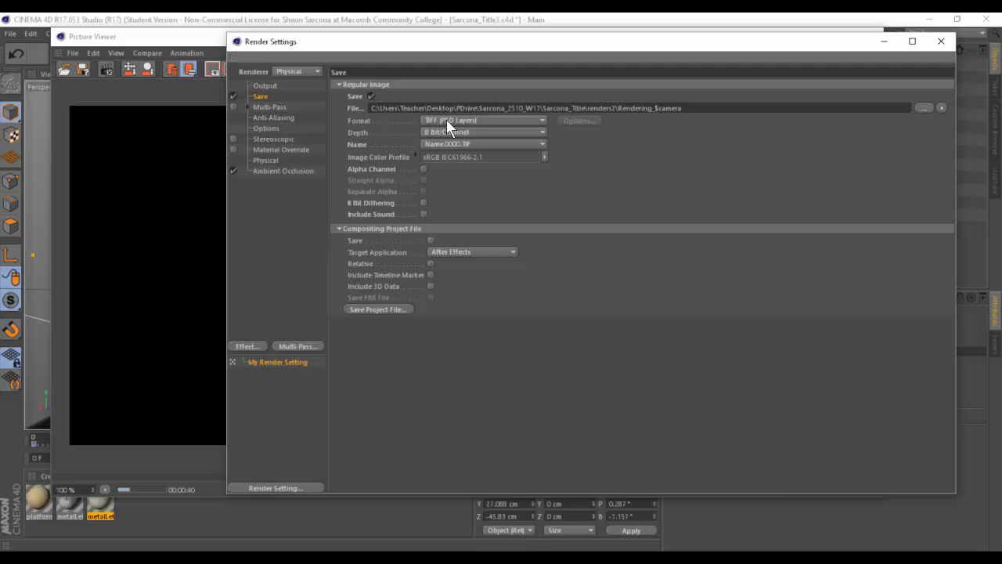
Check the Name.0000.TIF naming and TIFF (PSD Layers) format choices, and enable the Alpha Channel for the regular image
left_click(464, 146)
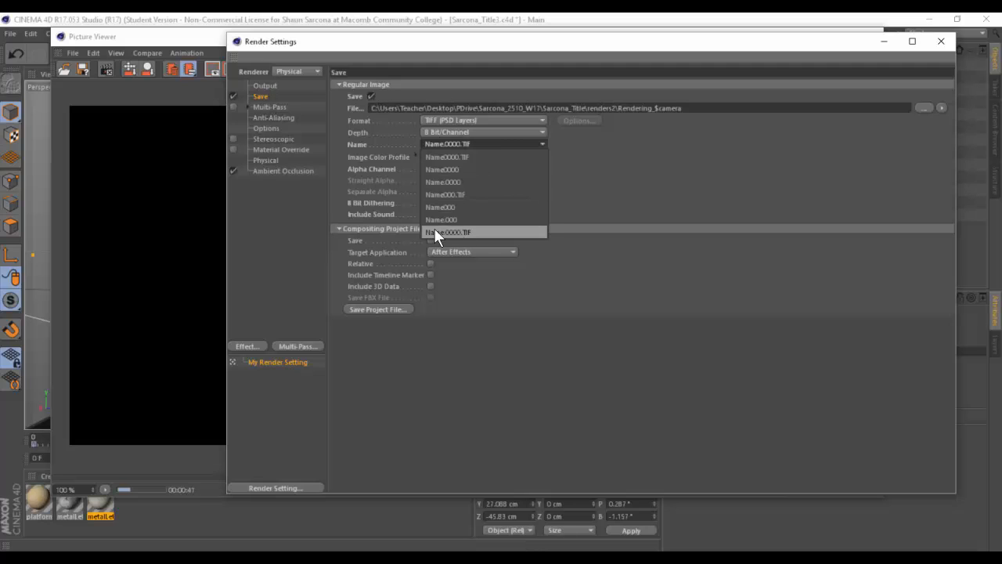
left_click(601, 164)
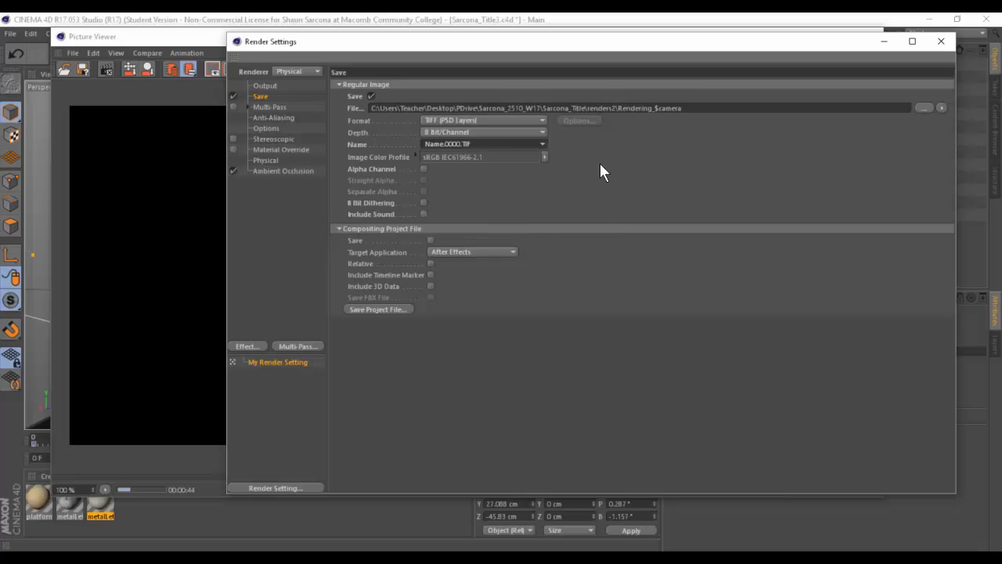
left_click(496, 117)
left_click(497, 118)
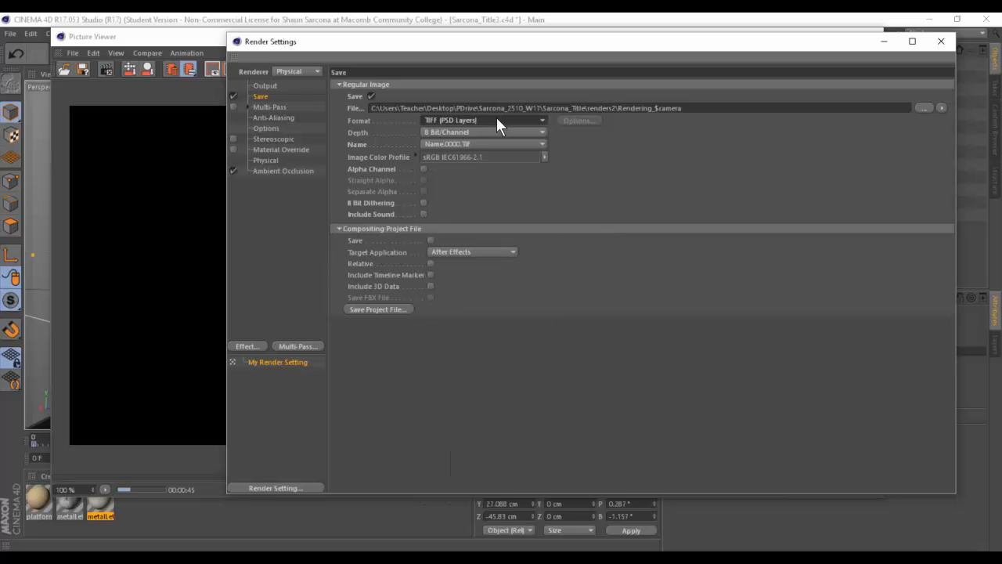
left_click(424, 169)
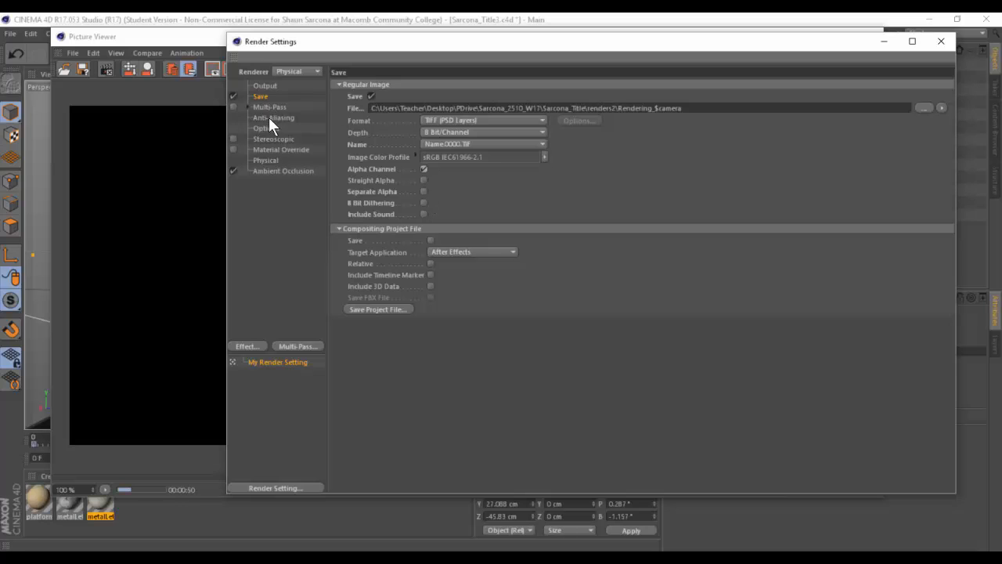
Review the Physical sampling subdivisions and raise the Ambient Occlusion Maximum Ray Length to 422.3 cm
left_click(270, 161)
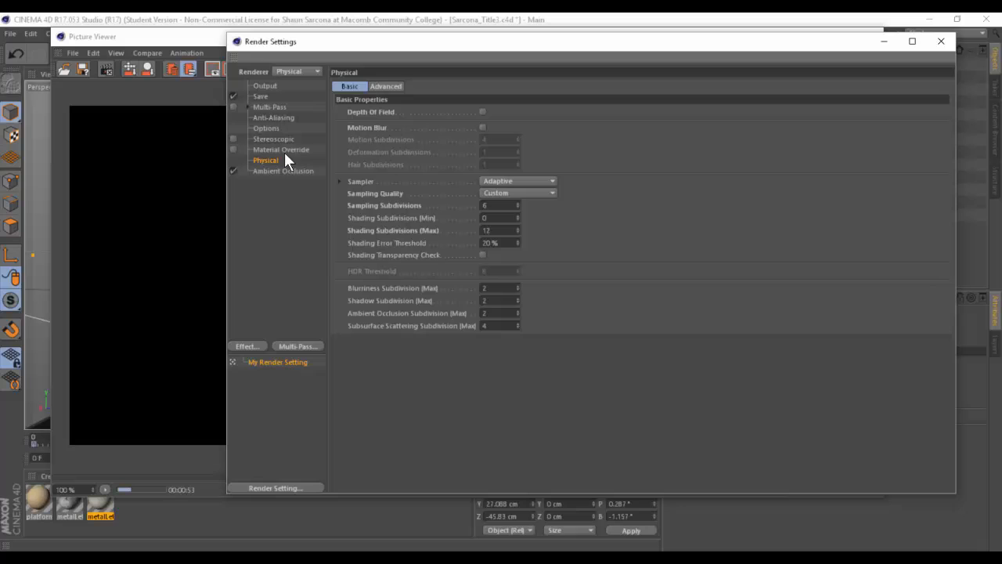
double_click(491, 203)
double_click(502, 230)
left_click(281, 171)
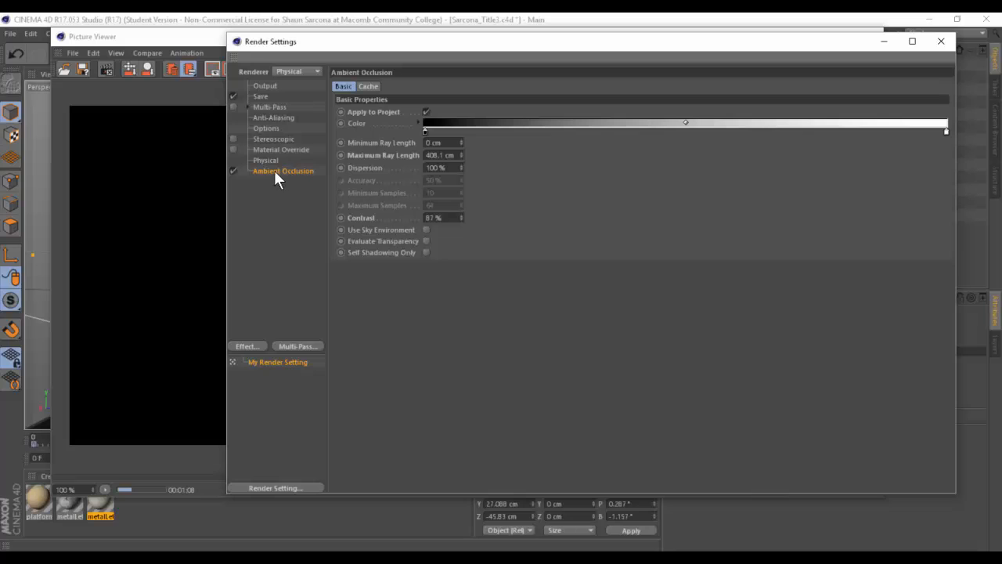
left_click_drag(462, 154, 462, 143)
Step through the earlier renders in the Picture Viewer and compare their noise and render times with the current one
left_click(216, 46)
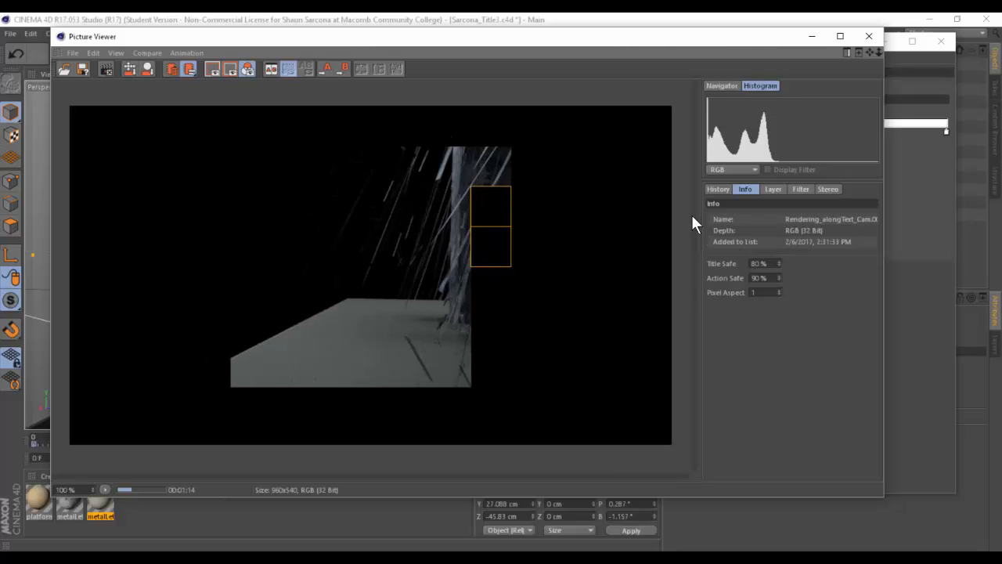
key("Up")
key("Up")
key("Up")
key("Up")
key("Up")
key("Up")
key("Up")
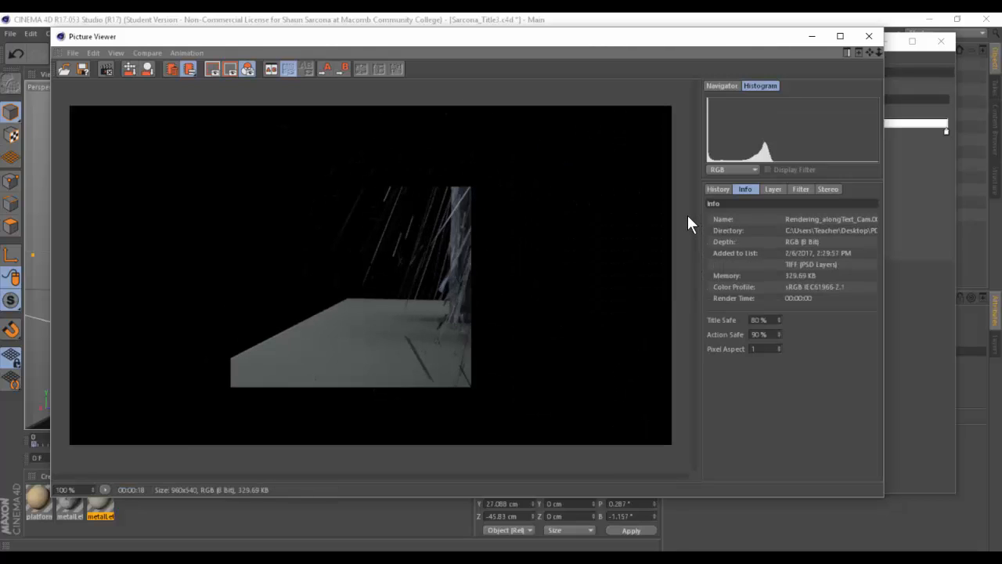
key("Up")
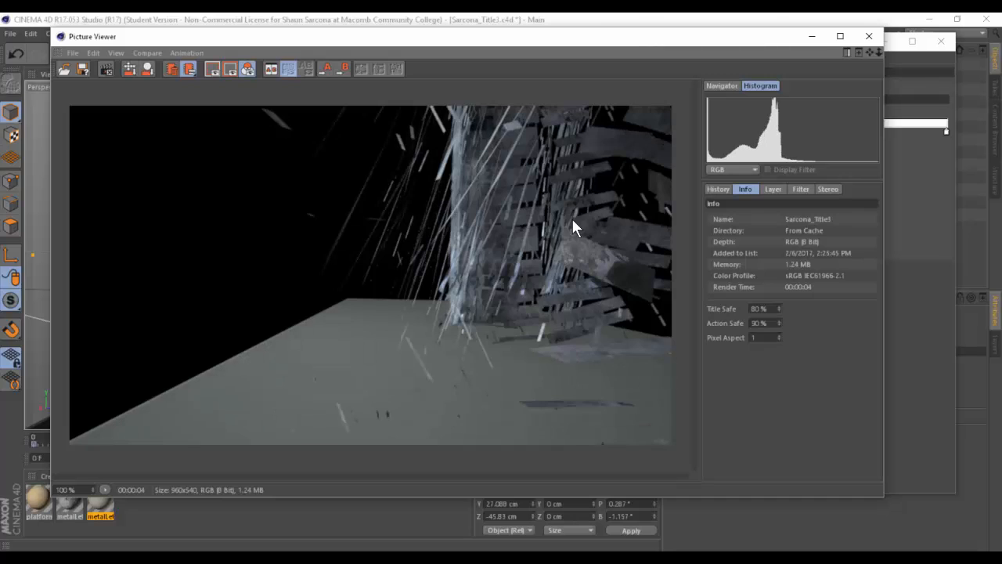
key("Down")
key("Down")
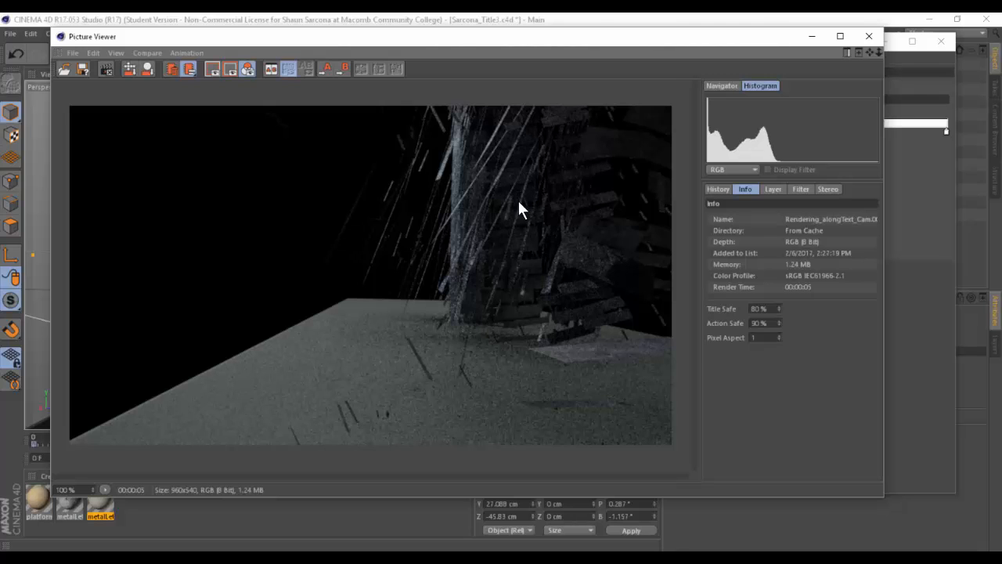
key("Down")
key("Down")
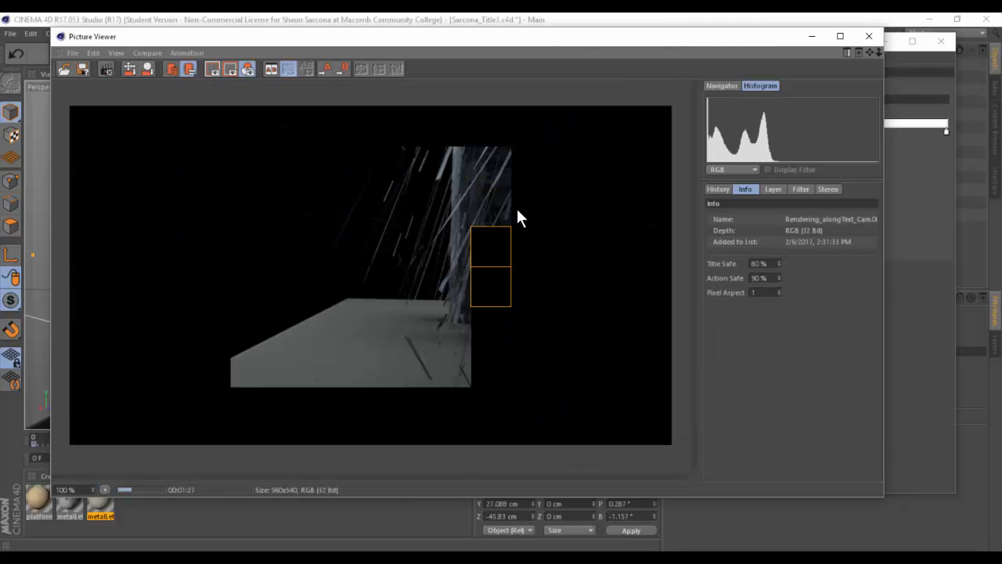
Examine the light streaks in the render in progress up close and check its elapsed time
scroll(481, 207, "up", 5)
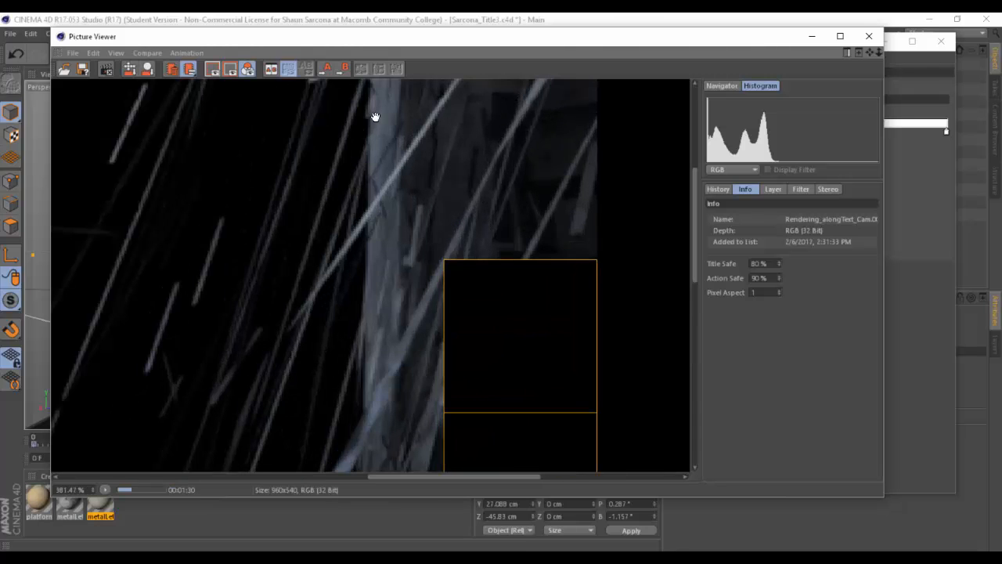
scroll(480, 208, "down", 3)
scroll(484, 223, "down", 2)
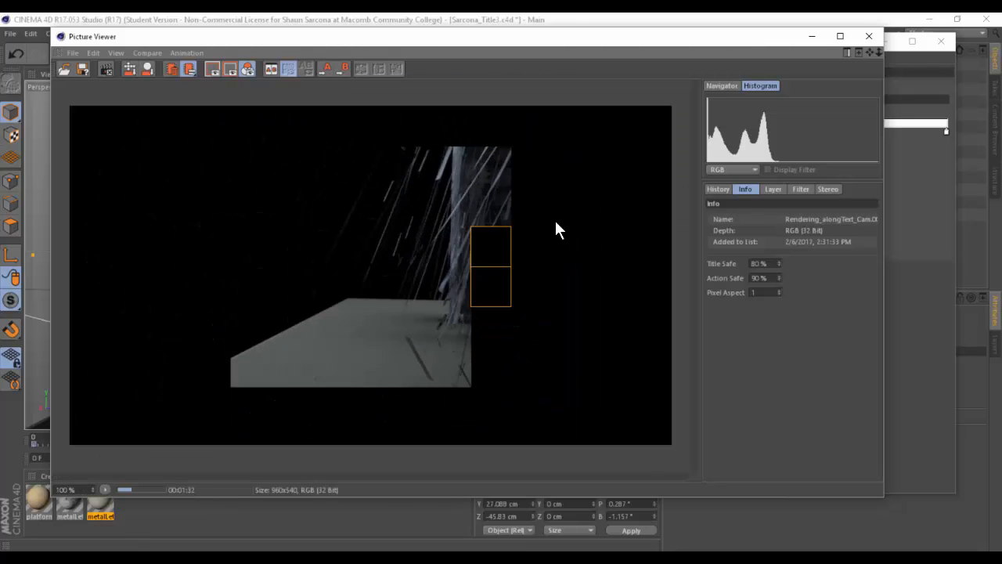
scroll(574, 232, "down", 1)
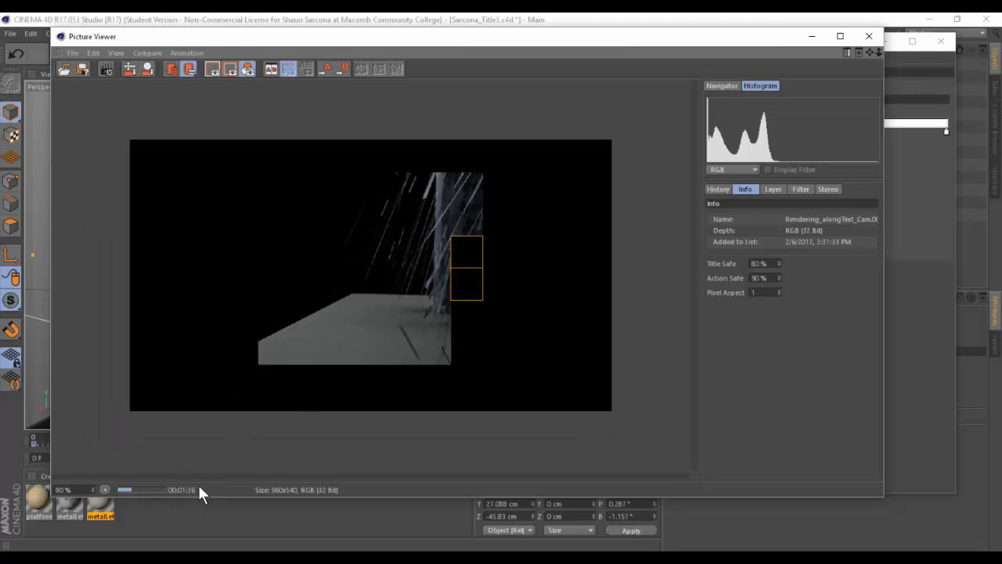
Lower the Physical renderer's Sampling Subdivisions to 3 and Shading Subdivisions (Max) to 10
left_click(912, 295)
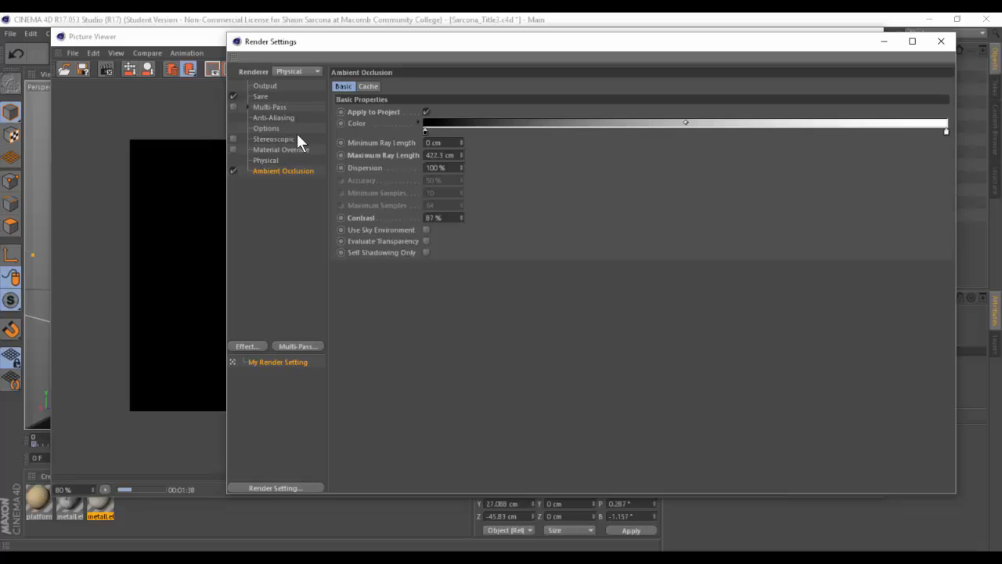
left_click(273, 160)
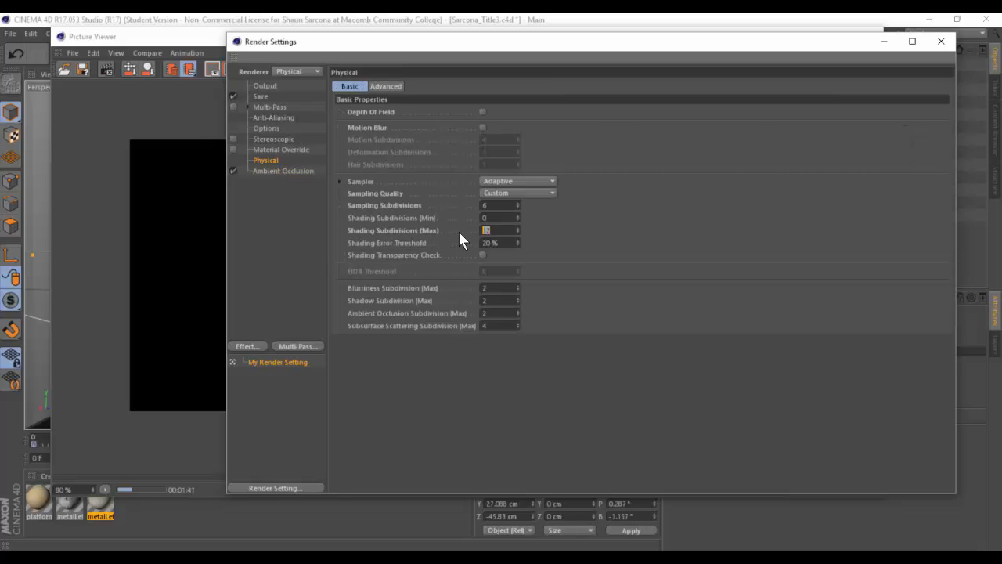
left_click(487, 205)
left_click(500, 217)
Start rendering all frames to the Picture Viewer, overwriting the existing files, and stop the render after the first few frames
left_click(179, 111)
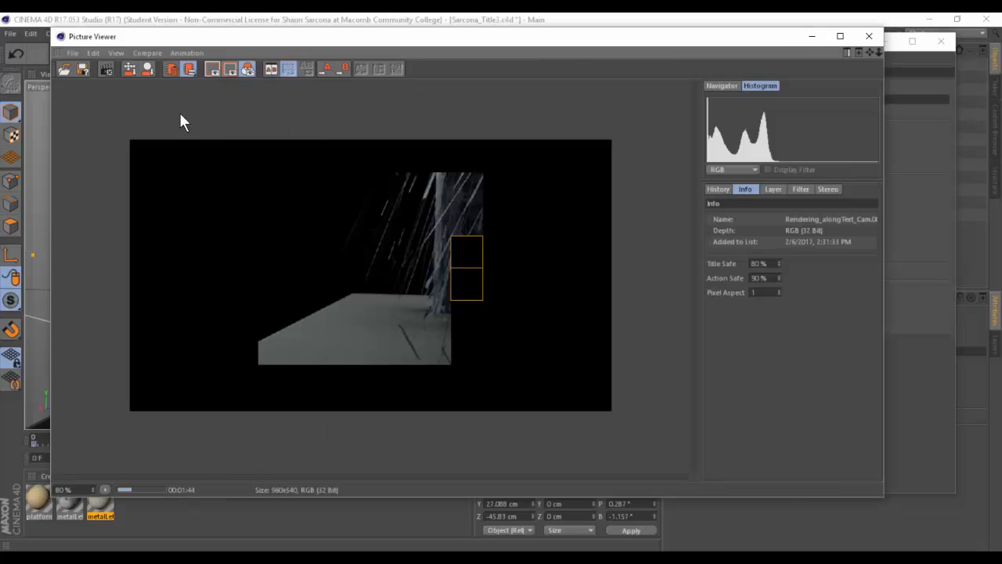
key("shift+r")
key("Return")
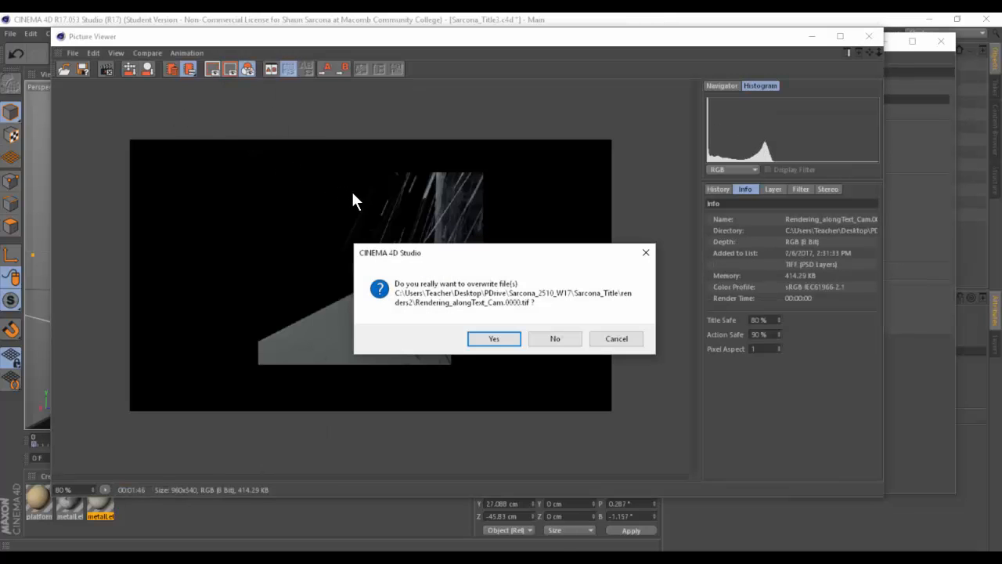
left_click(509, 339)
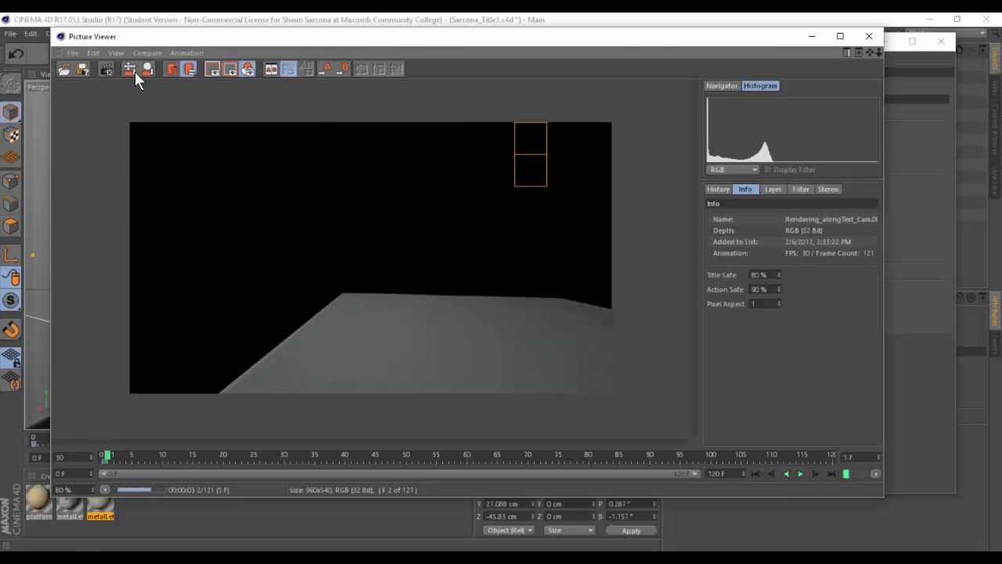
left_click(107, 68)
key("Return")
key("alt+Tab")
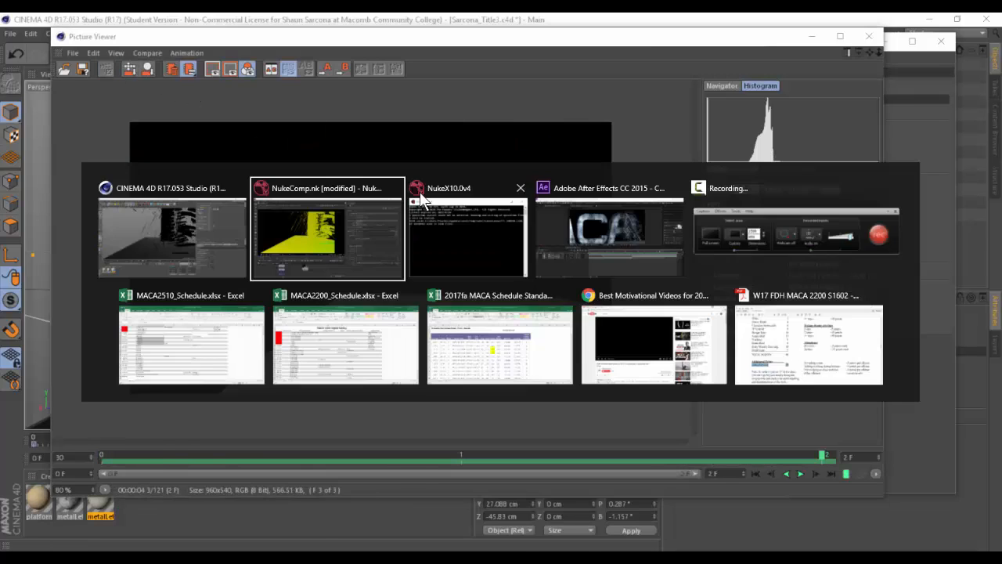
key("alt+Tab")
Close the render settings and Picture Viewer, and add the project to the Render Queue, saving its changes
left_click(903, 108)
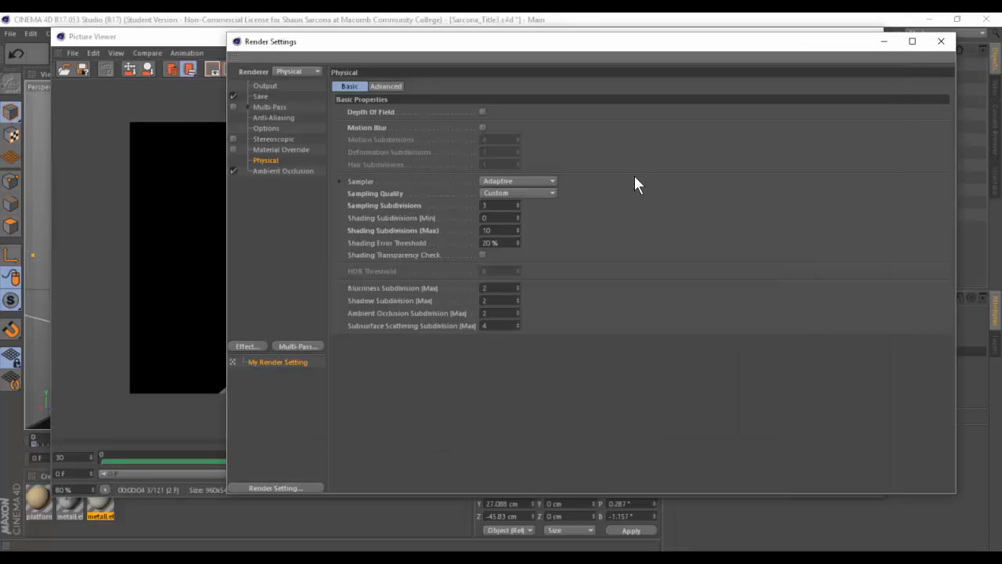
left_click(276, 170)
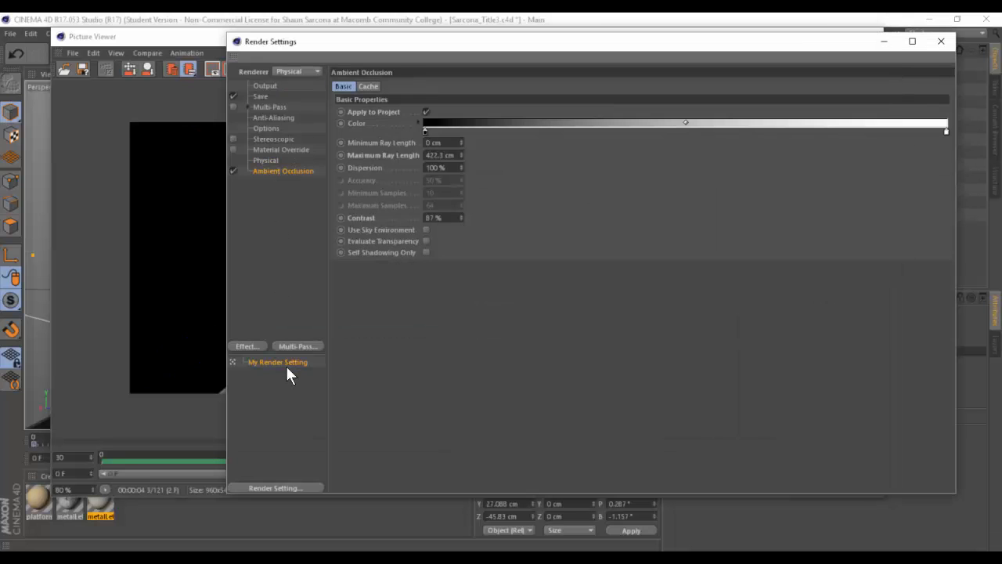
left_click(941, 41)
left_click(869, 39)
left_click(263, 33)
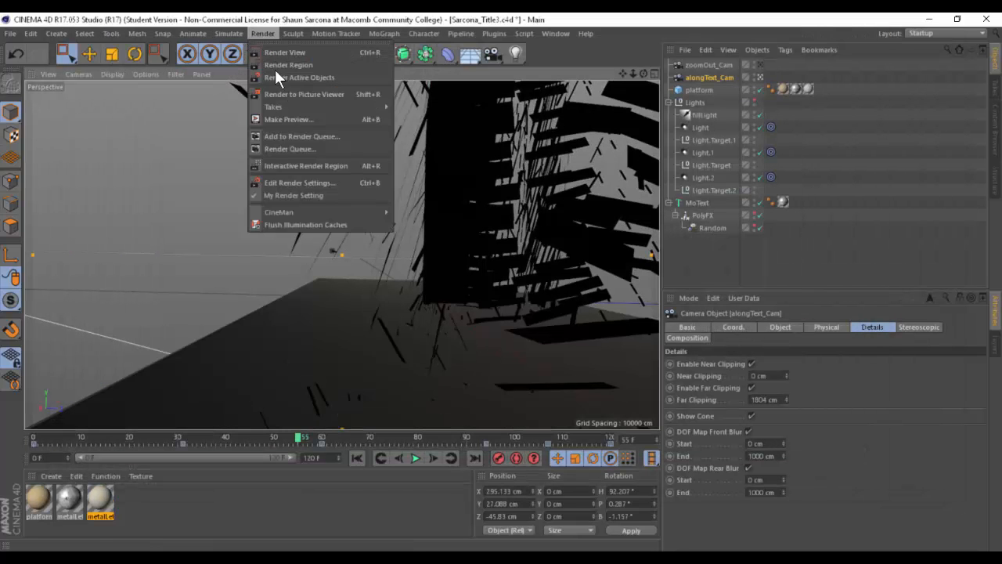
left_click(307, 136)
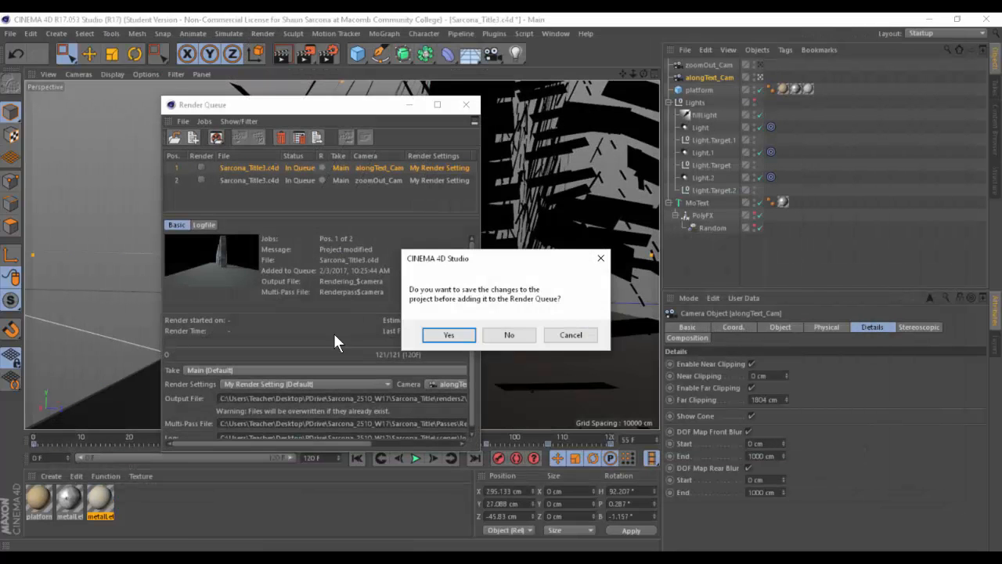
left_click(452, 334)
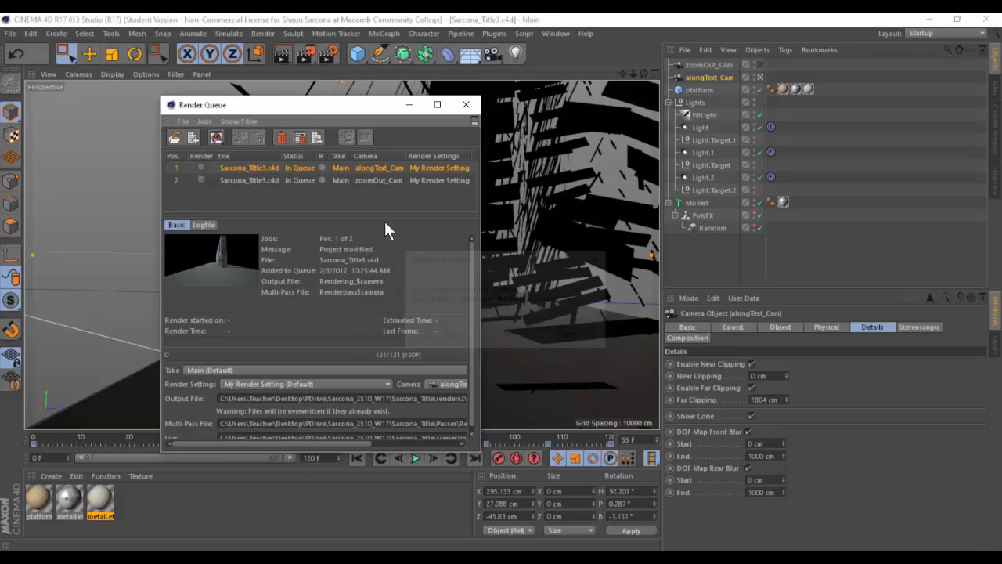
Delete the two old jobs from the Render Queue and add the current project as a second job
left_click(227, 179, "shift")
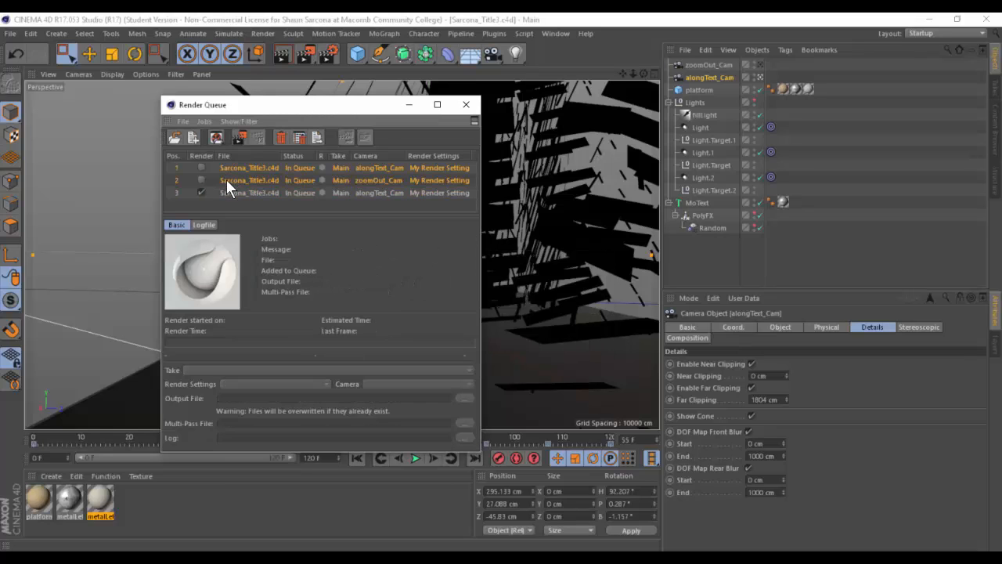
key("Delete")
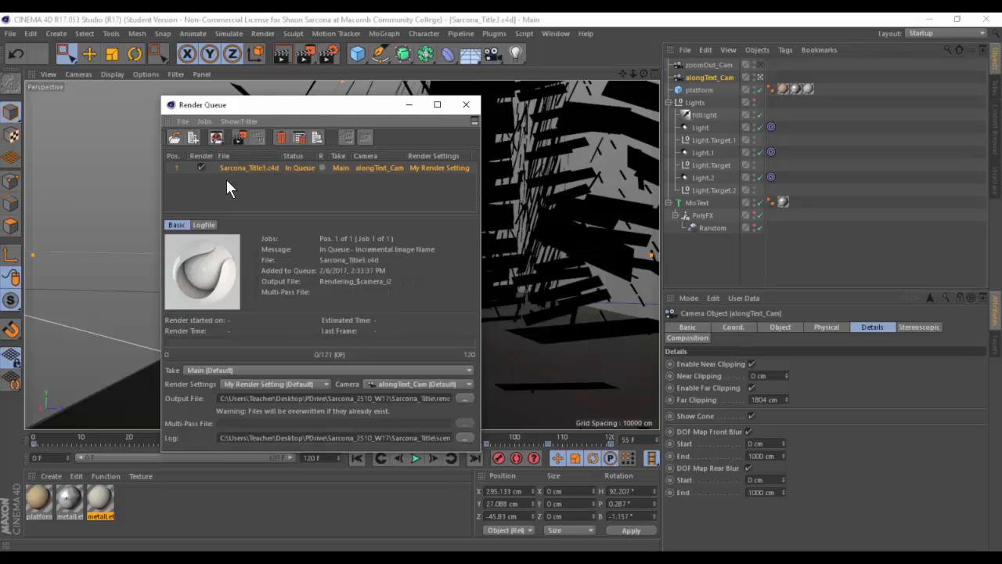
left_click(193, 139)
Enlarge the Render Queue window, set the second job's camera to zoomOut_Cam, and keep alongText_Cam for the first job
left_click_drag(376, 108, 321, 64)
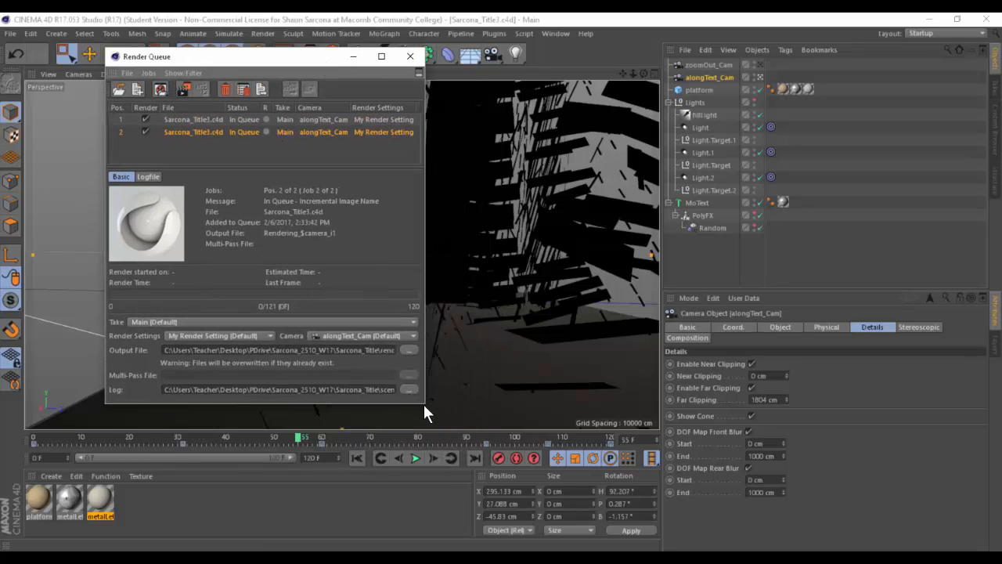
left_click_drag(423, 403, 552, 464)
left_click(428, 398)
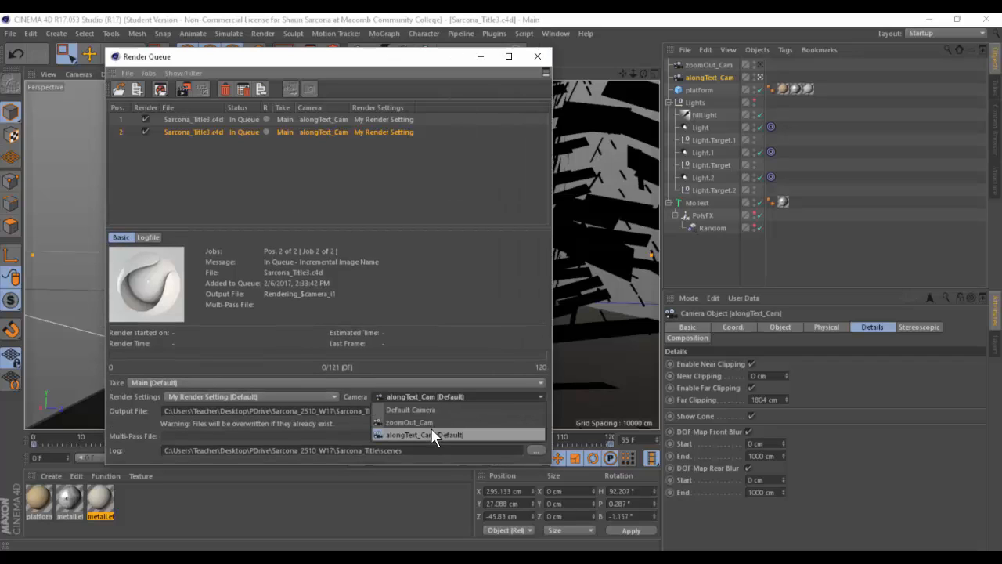
left_click(423, 422)
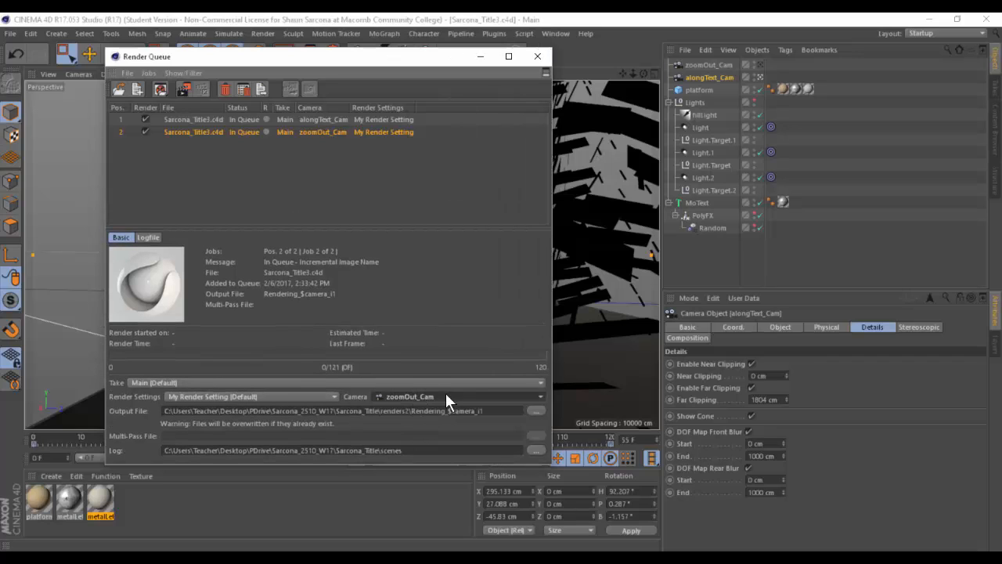
left_click(330, 118)
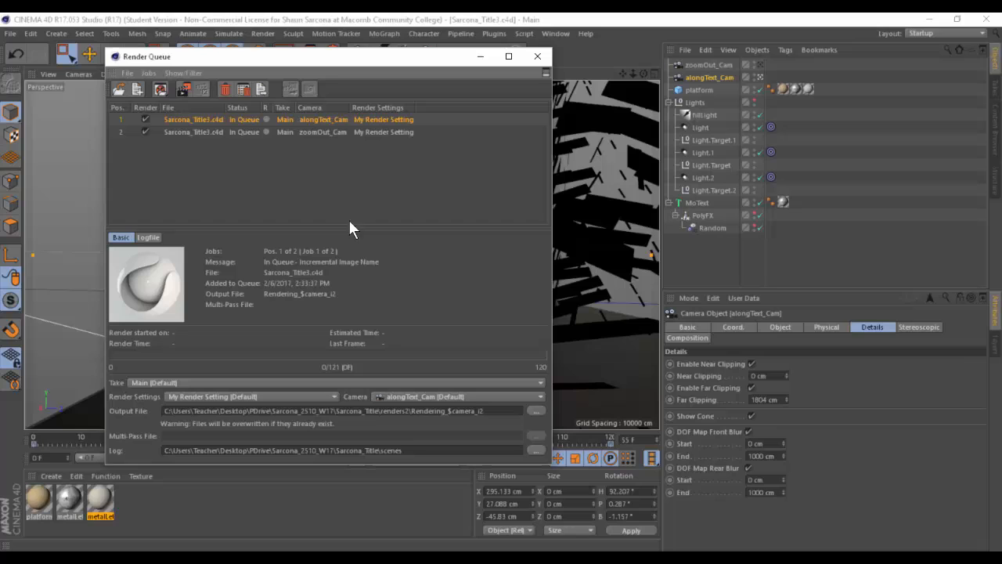
left_click(399, 398)
left_click(408, 436)
Reopen the render settings and look at the options for creating, copying and saving render setting presets
left_click_drag(291, 66, 241, 86)
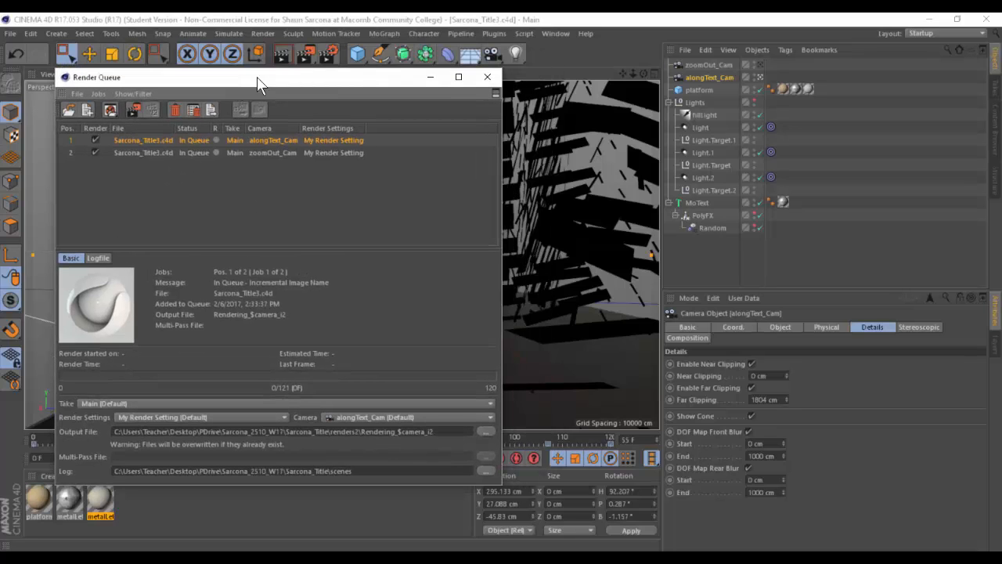
left_click(327, 54)
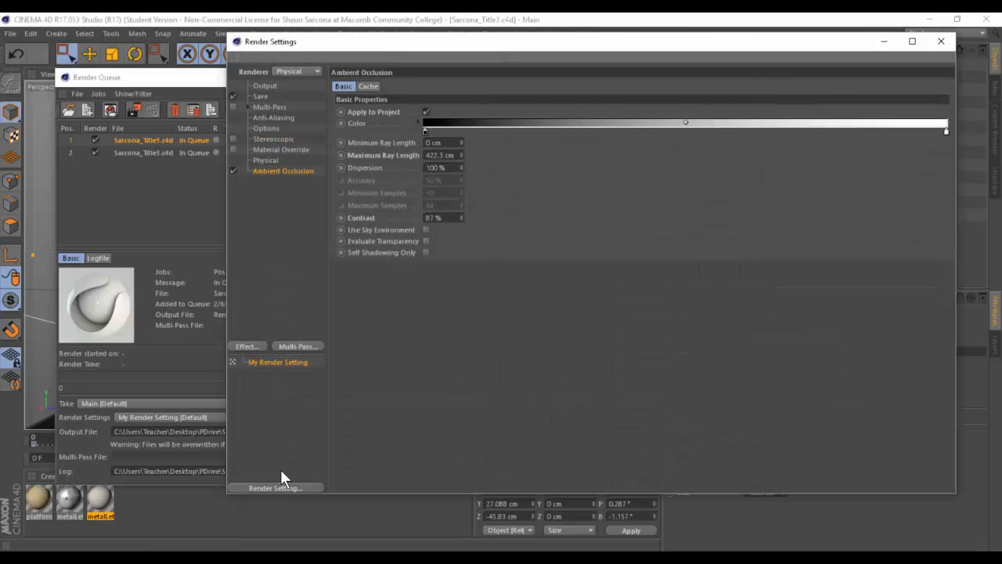
left_click(274, 489)
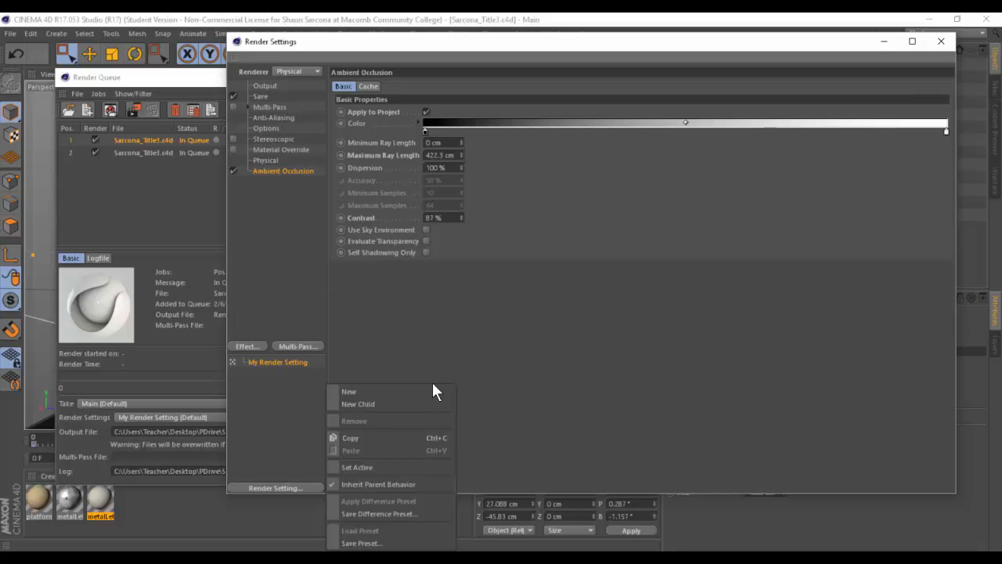
left_click(408, 309)
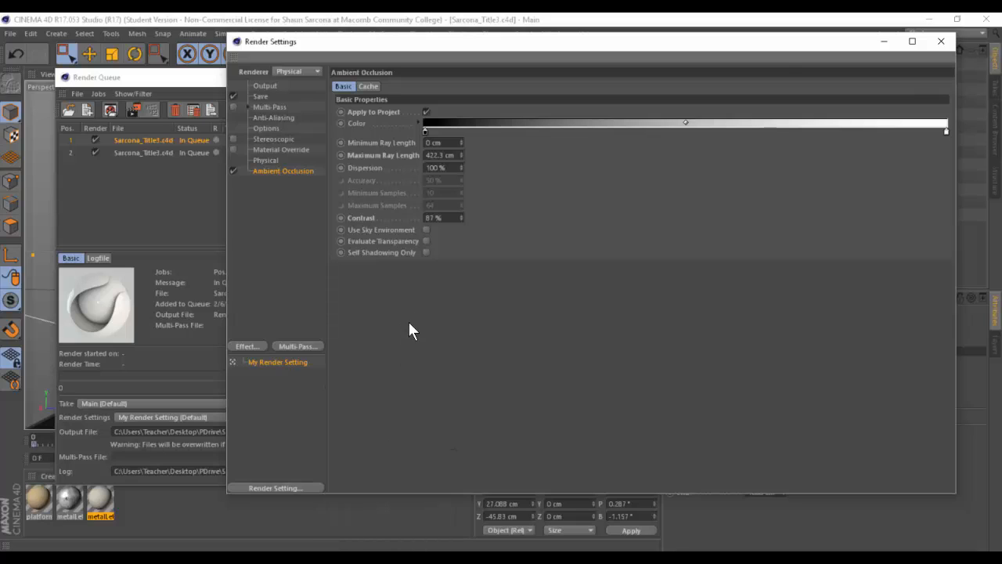
Close the render settings and Render Queue windows and move the title animation to frame 0
left_click(951, 43)
left_click(487, 77)
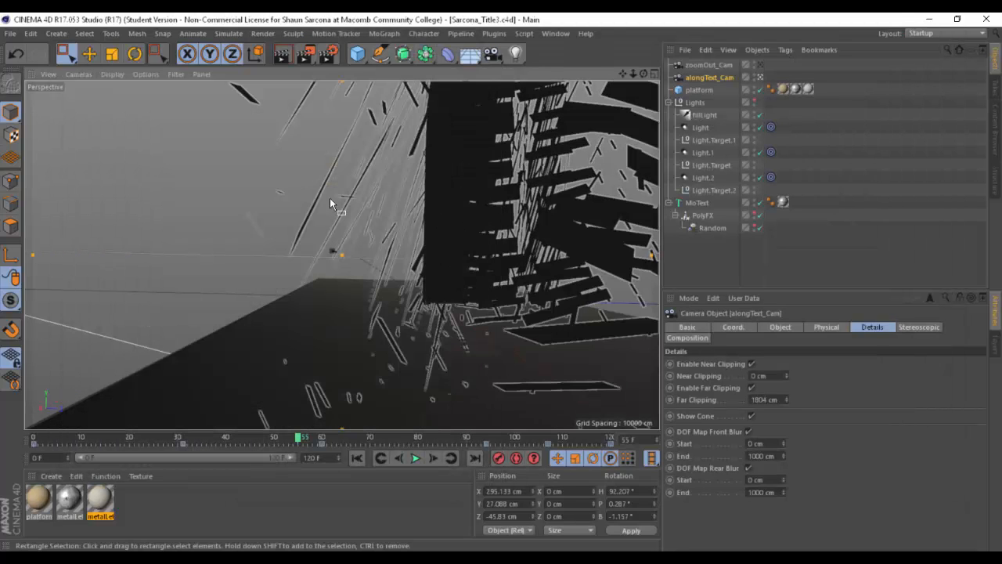
left_click_drag(259, 225, 481, 246)
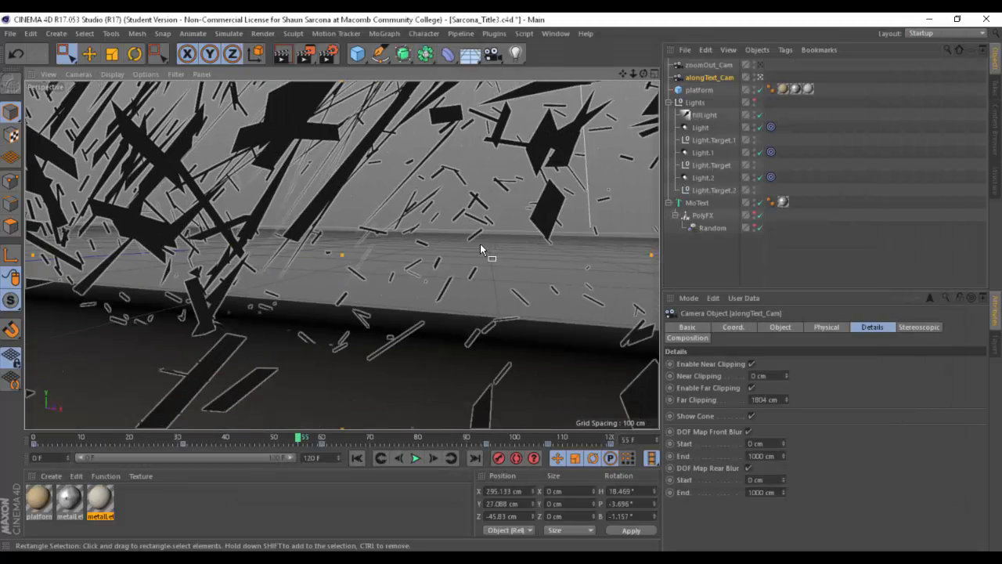
left_click_drag(195, 225, 219, 220)
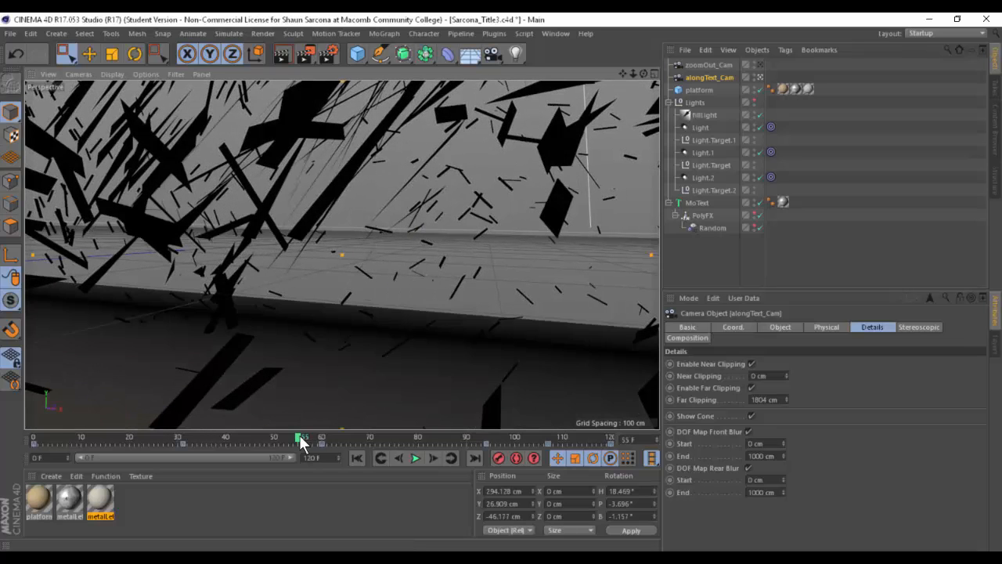
left_click_drag(299, 438, 36, 426)
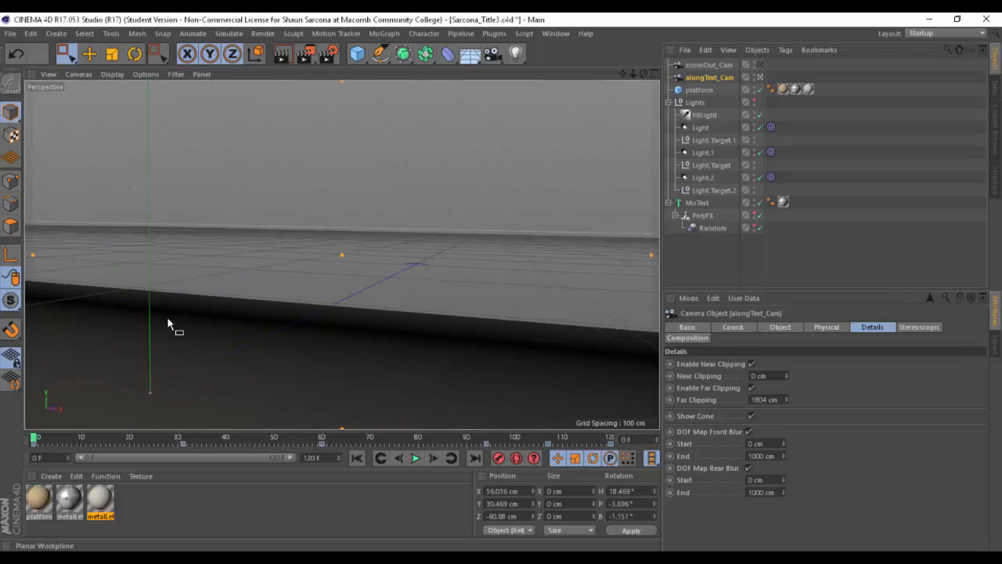
Close the title project and the Untitled 3 cube project without saving their changes
key("ctrl+F4")
left_click(508, 337)
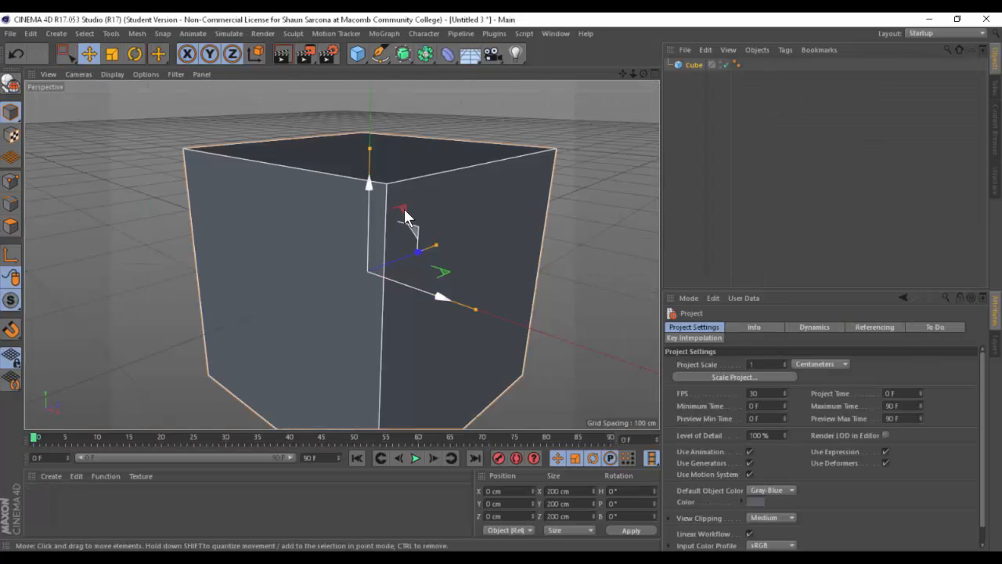
key("ctrl+F4")
left_click(509, 336)
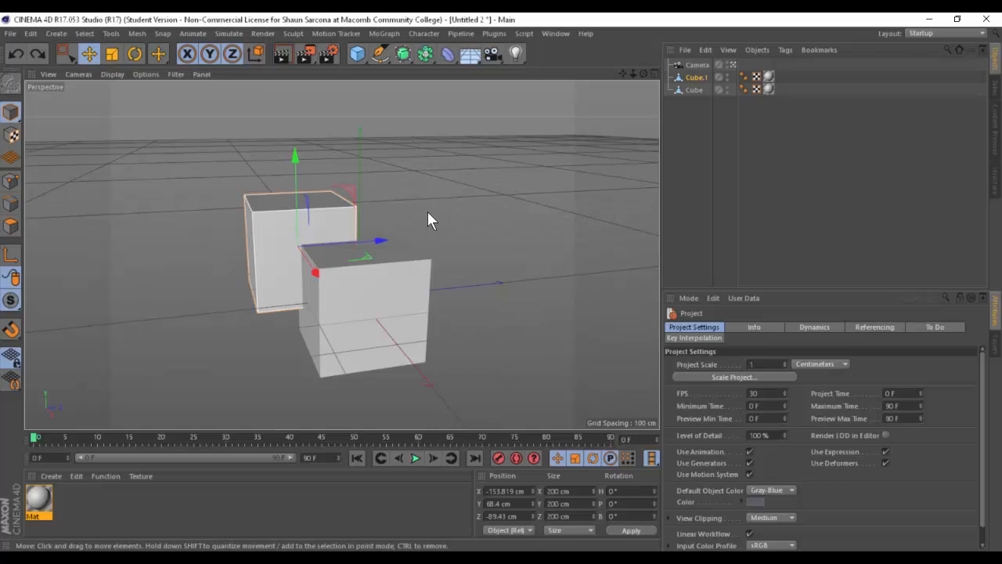
Switch to After Effects and play the RenderImagesOne_i2 composition from its start
key("alt+Tab")
key("alt+Tab")
key("alt+Tab")
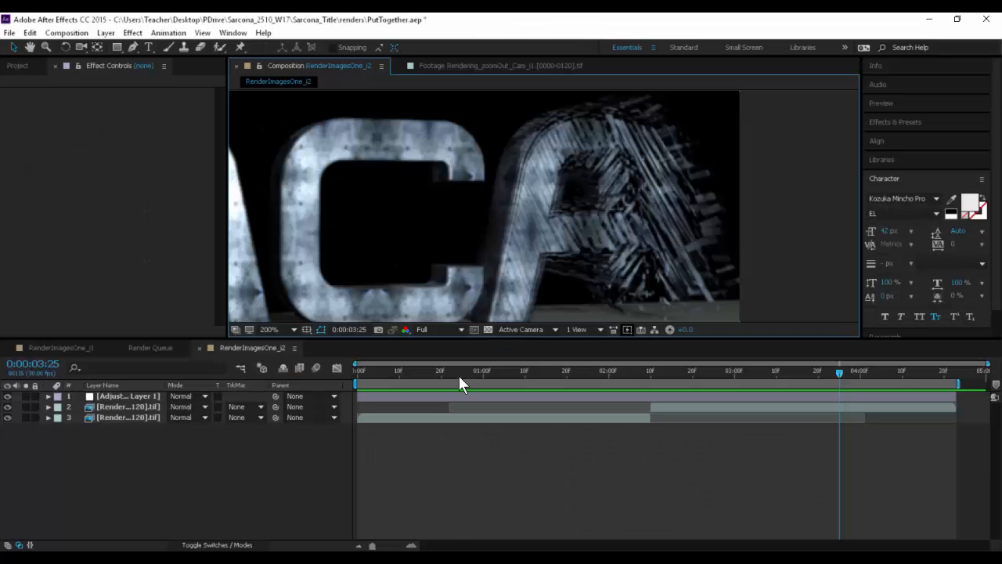
scroll(446, 305, "down", 2)
left_click(358, 371)
key("space")
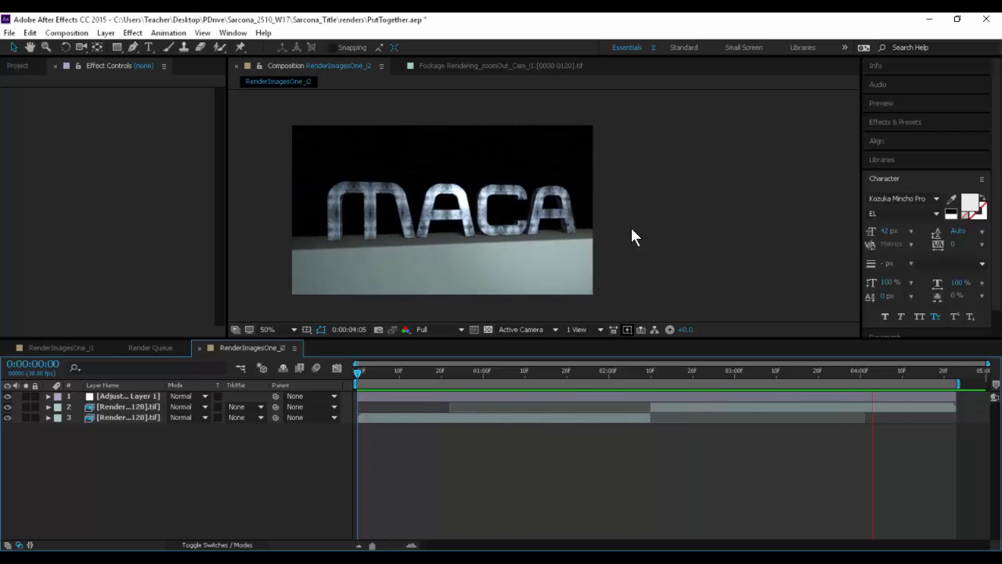
key("space")
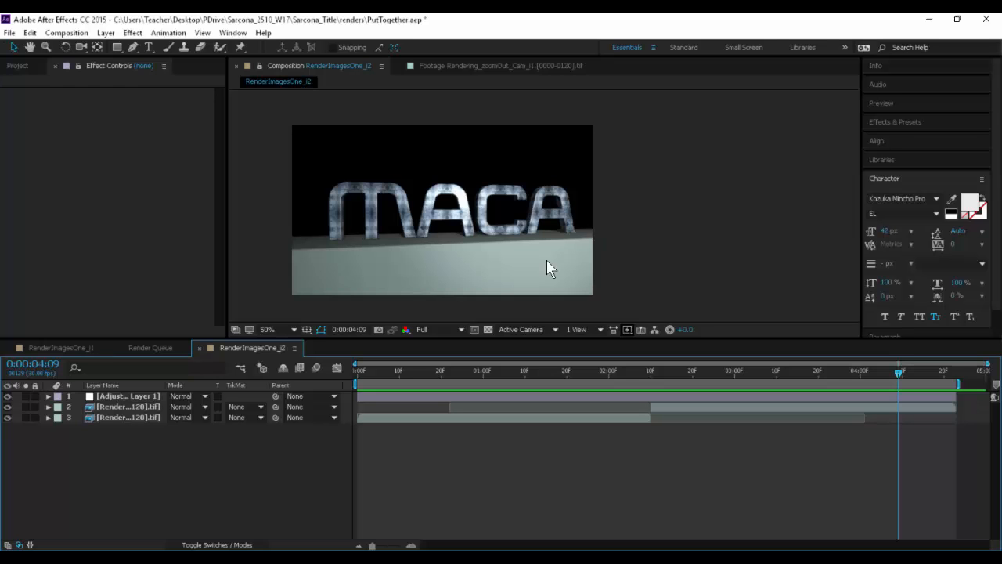
Examine the rendered metal letters up close and scrub through the composition to review both camera shots
scroll(450, 213, "up", 3)
scroll(407, 166, "down", 1)
left_click_drag(445, 172, 700, 163)
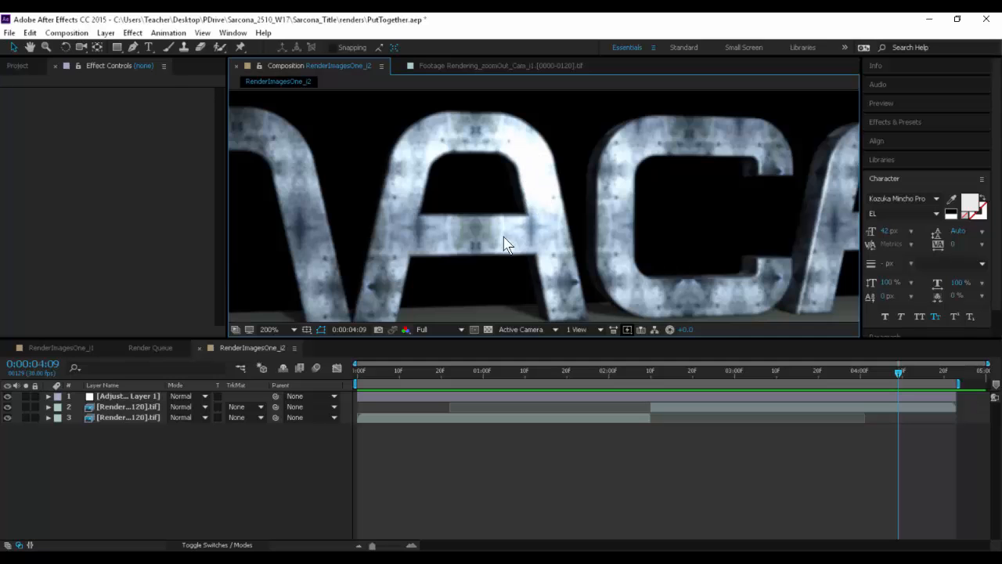
scroll(509, 245, "down", 4)
scroll(540, 202, "up", 2)
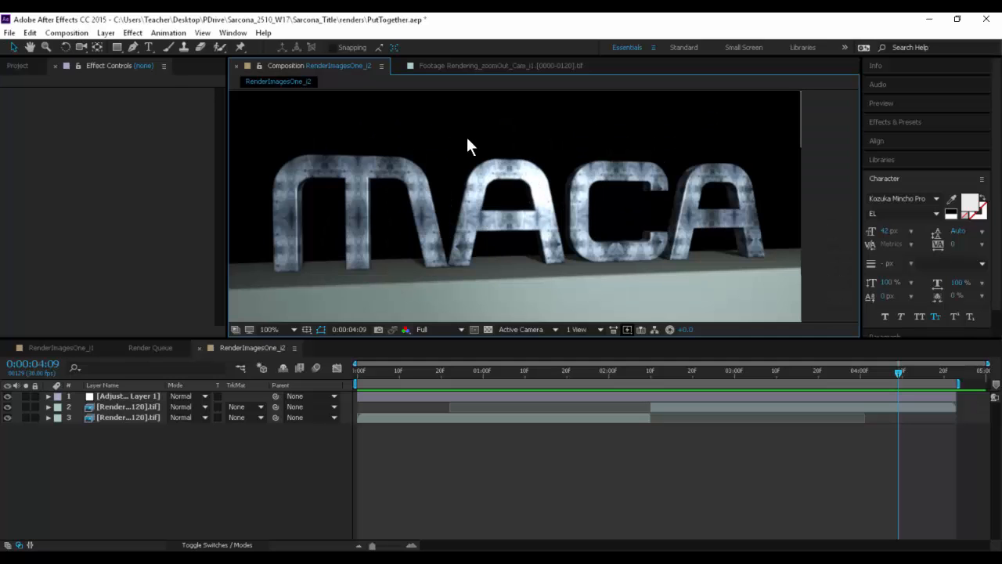
left_click_drag(406, 373, 621, 367)
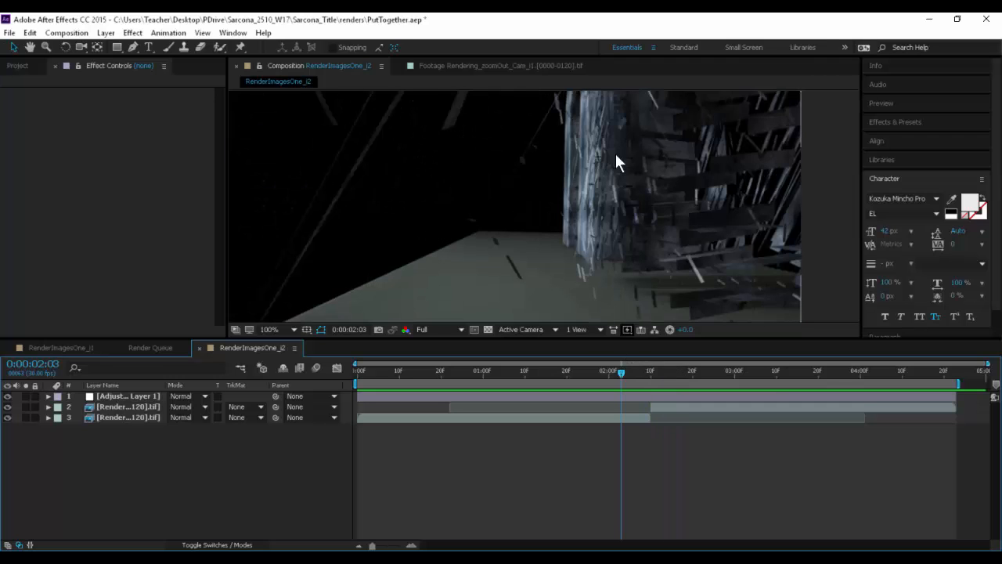
left_click_drag(460, 373, 814, 365)
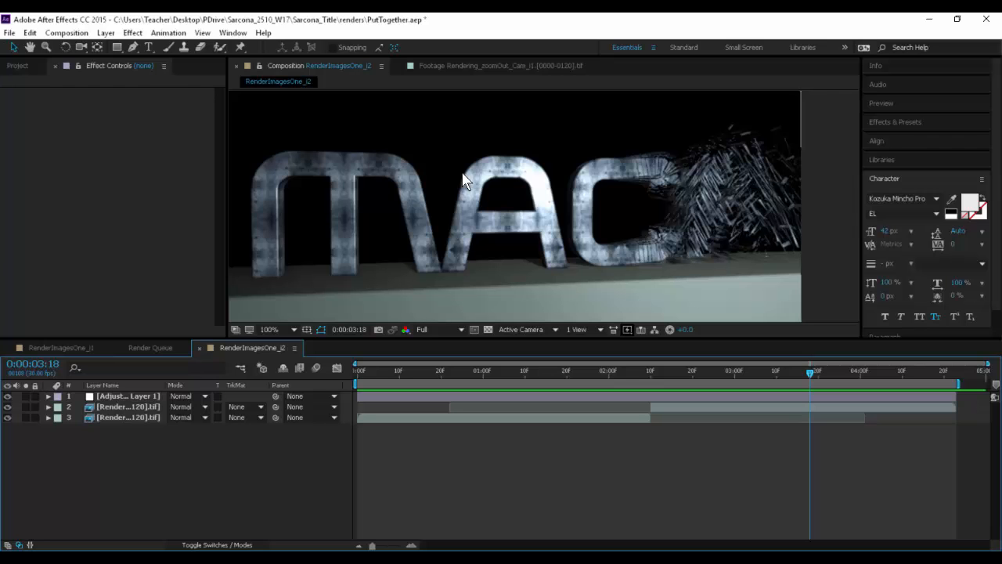
Look at the Motion Vector pass in NukeX, then return to After Effects and review the composition again
key("alt+Tab")
left_click(274, 251)
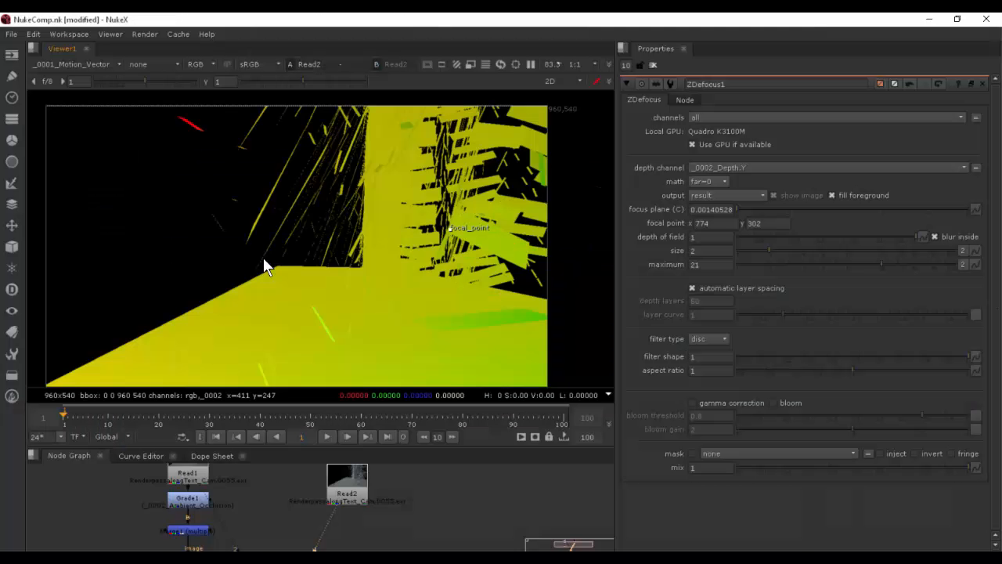
left_click(487, 300)
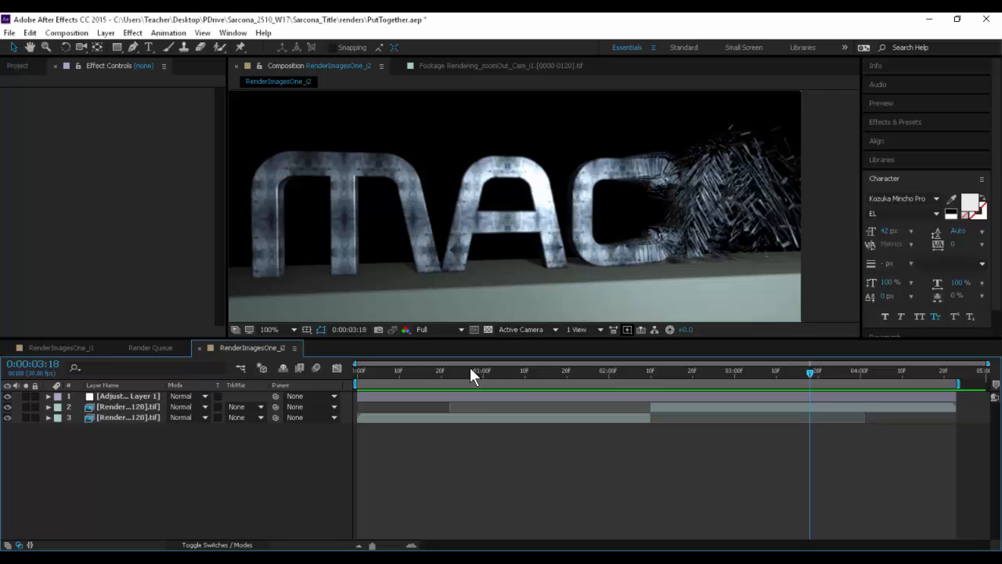
left_click_drag(470, 367, 959, 370)
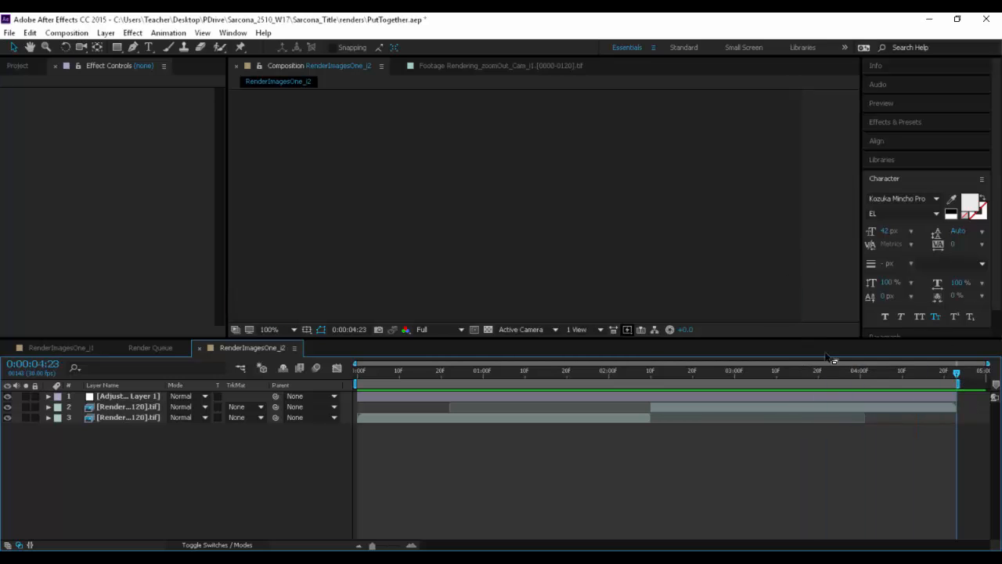
left_click(707, 369)
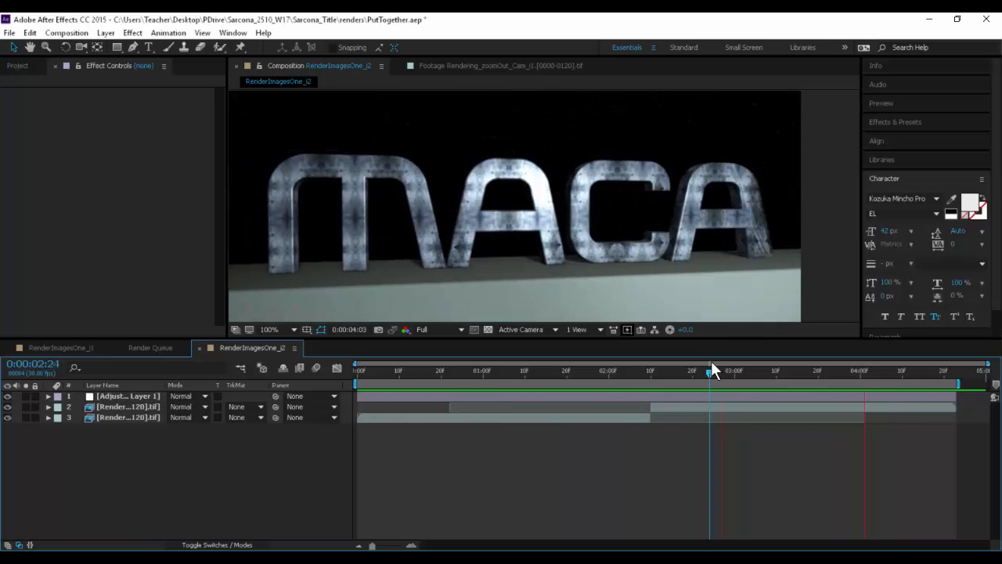
Switch to Cinema 4D and reopen the most recent title scene from the recent files
key("alt+Tab")
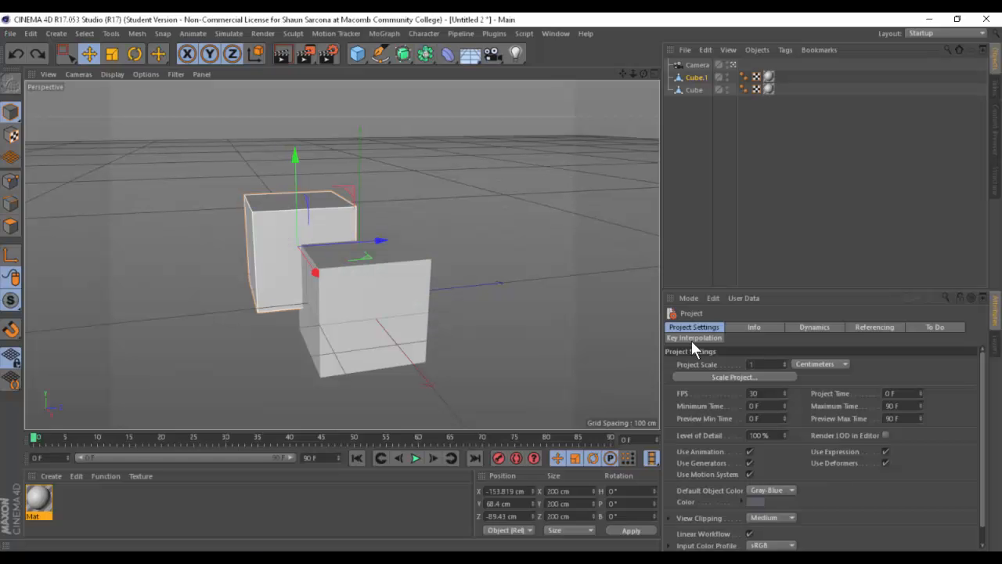
left_click(544, 32)
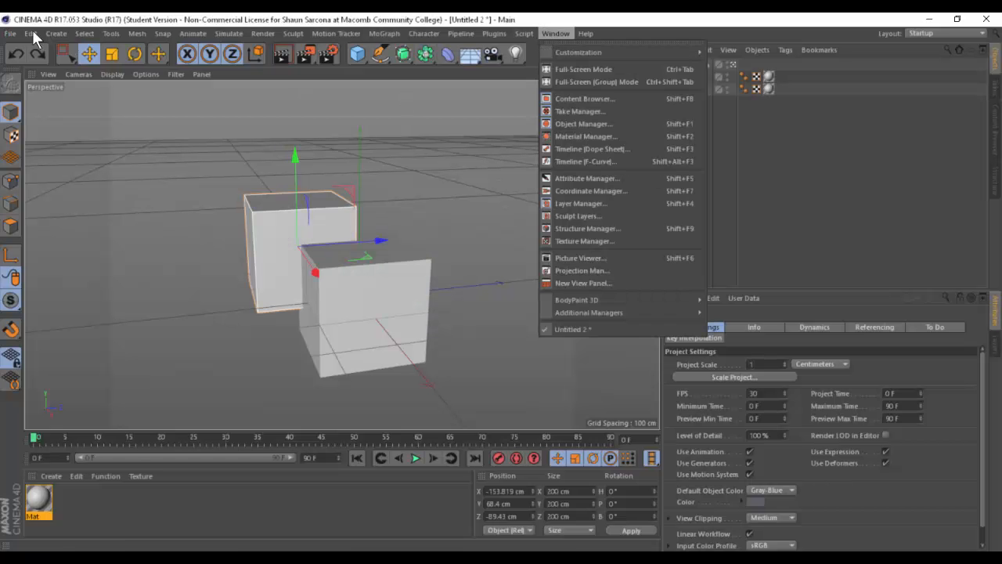
mouse_move(14, 36)
mouse_move(171, 278)
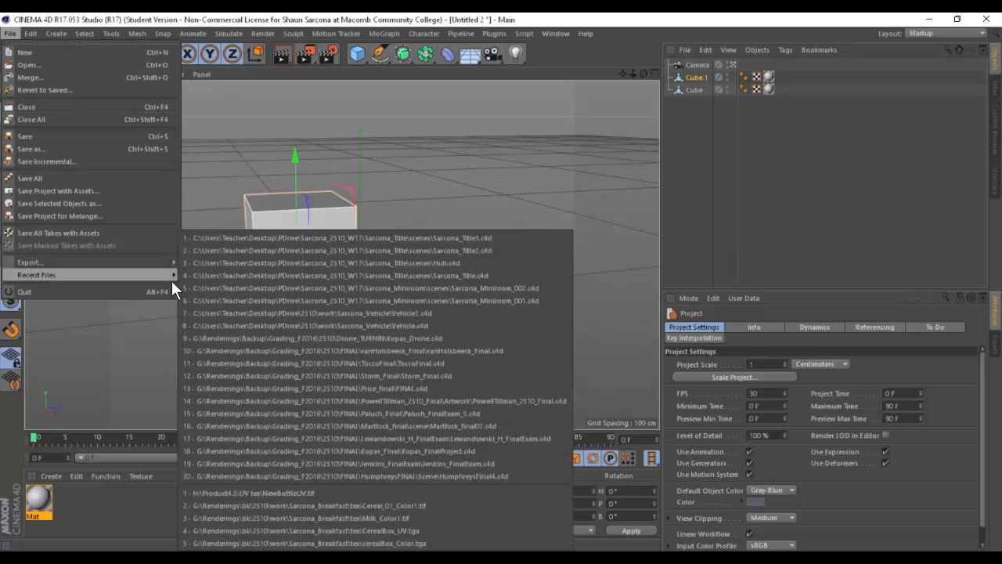
left_click(240, 238)
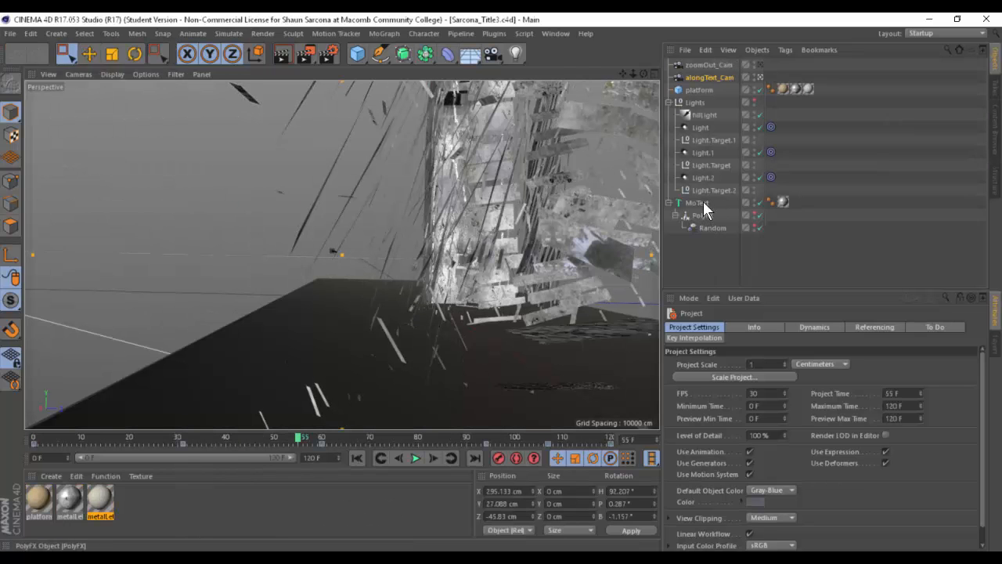
Replace the MACA text of the MoText object with the presenter's first name in capitals
left_click(704, 206)
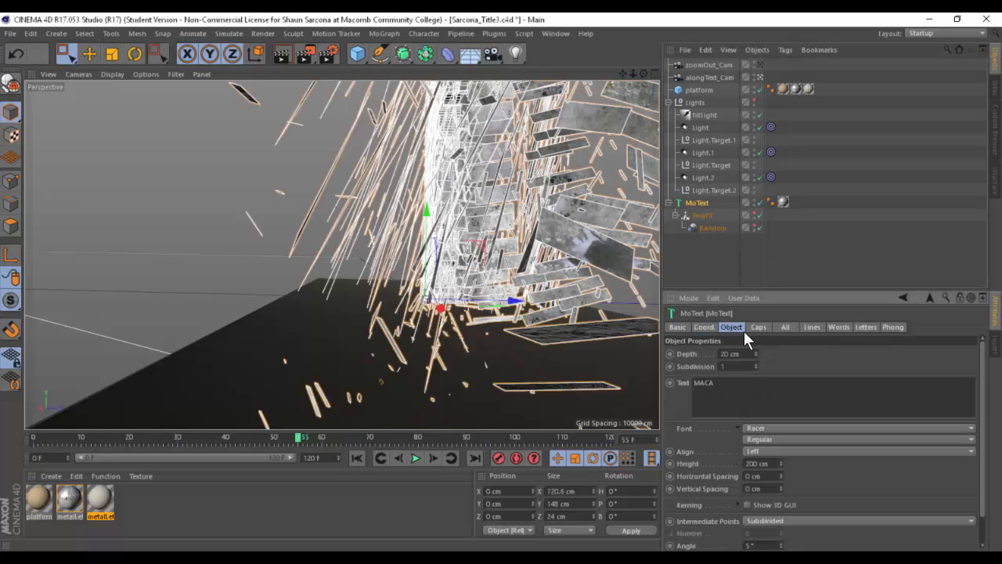
left_click_drag(729, 379, 656, 372)
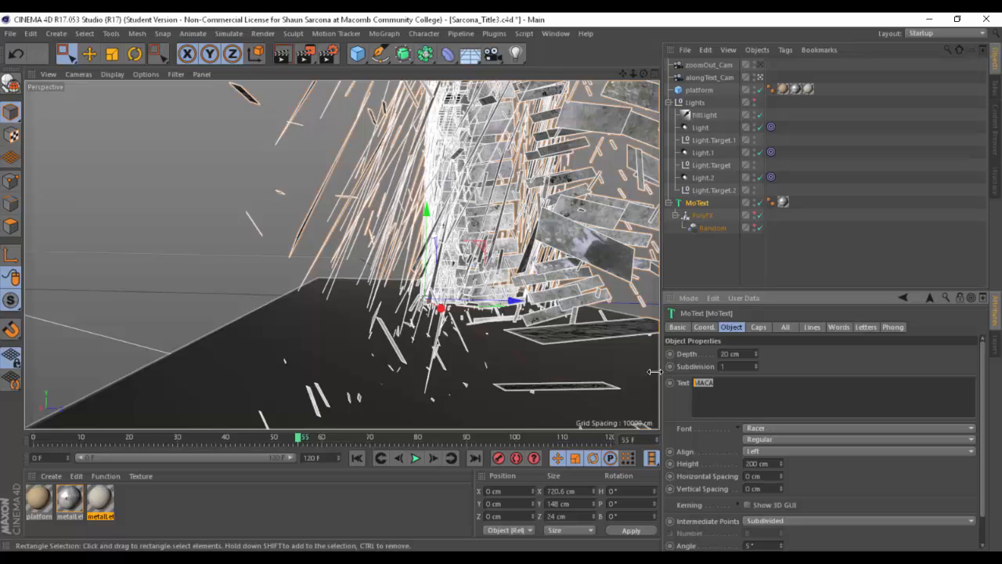
type("SHAUN")
left_click(227, 213)
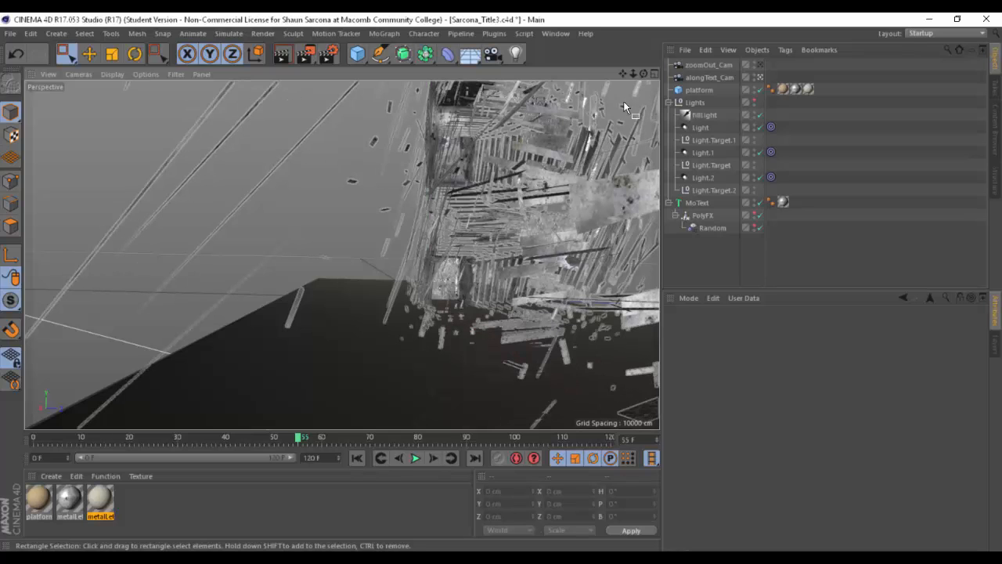
Leave the alongText_Cam view and play the renamed title's animation, checking the letters' fit on the platform
left_click(760, 77)
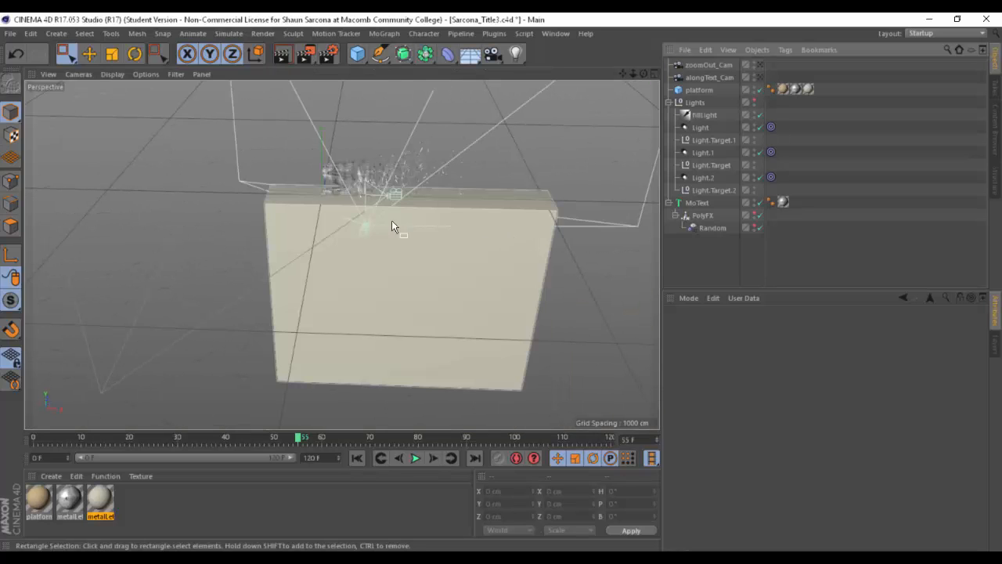
scroll(329, 235, "up", 5)
left_click_drag(441, 224, 341, 260)
left_click(415, 459)
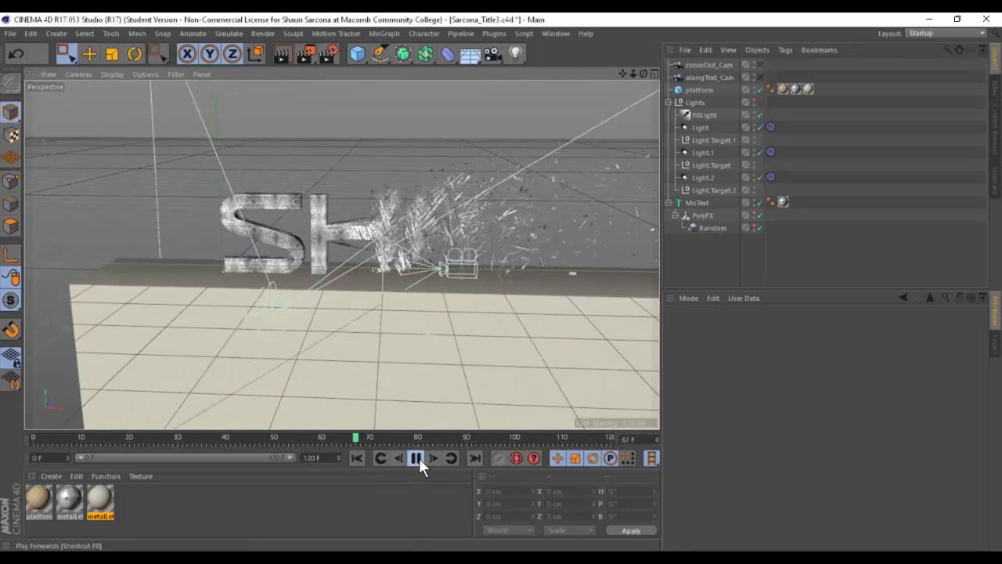
left_click(419, 458)
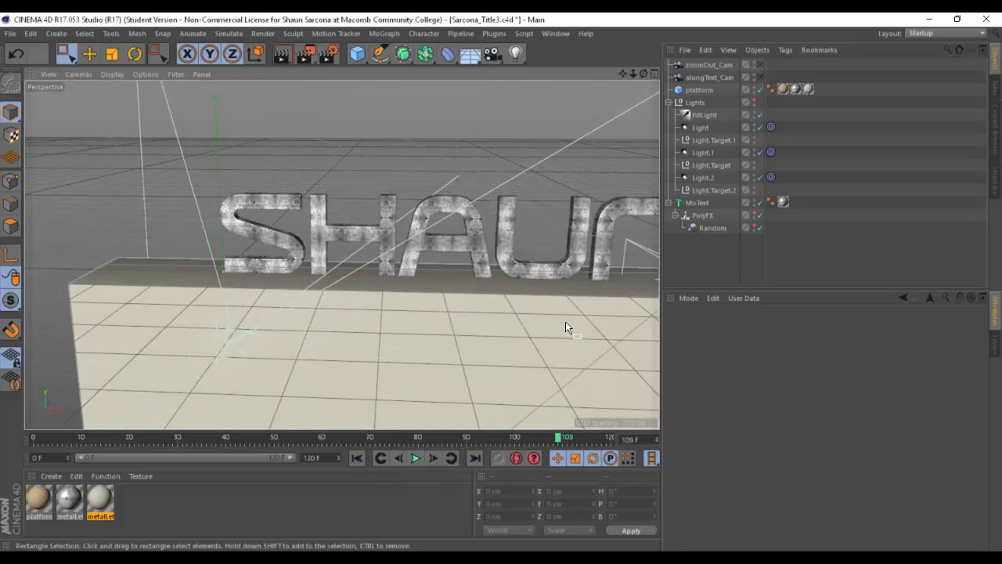
left_click_drag(565, 321, 279, 313)
left_click(415, 459)
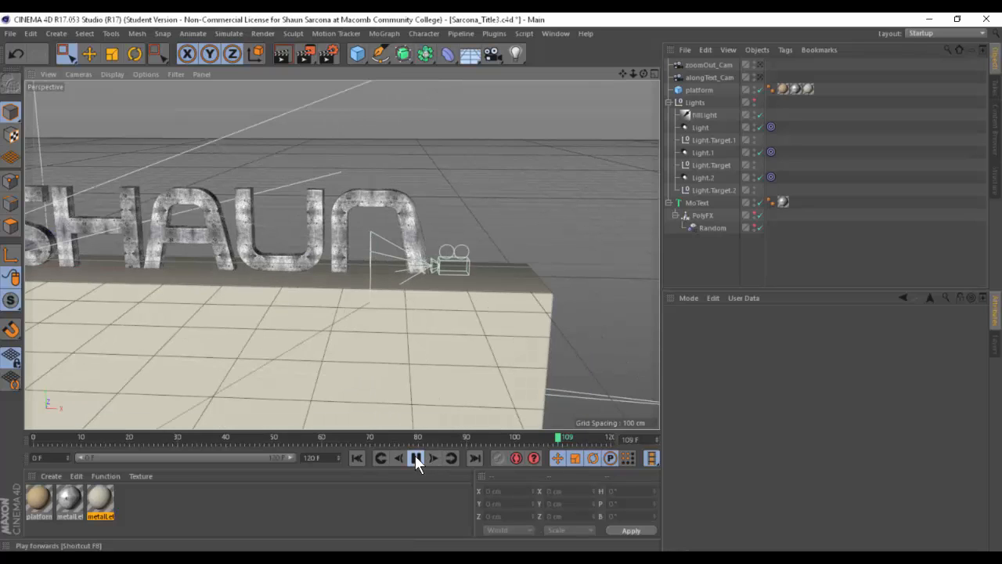
left_click_drag(413, 440, 597, 438)
left_click_drag(523, 296, 480, 274)
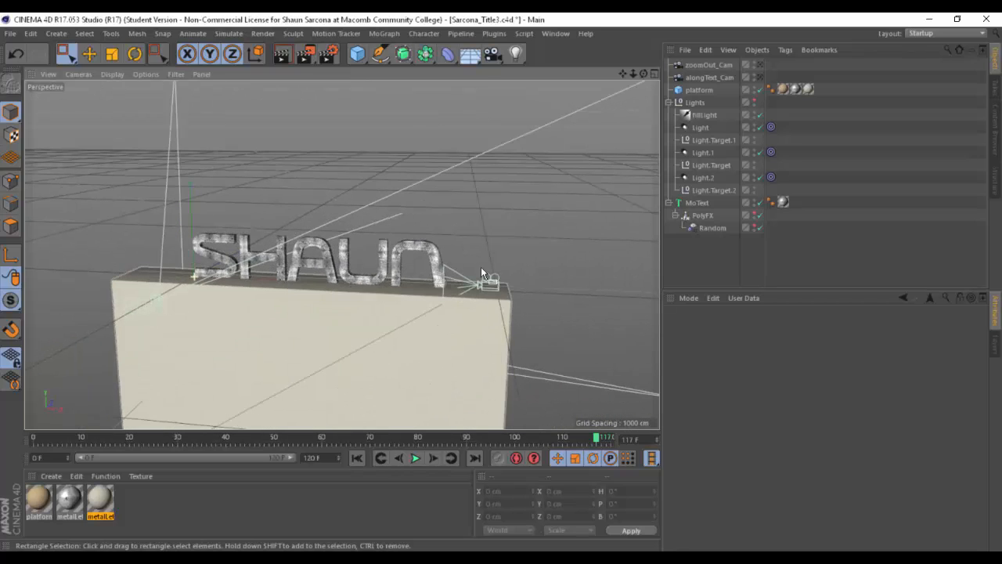
Remove the last letter from the MoText object's text
left_click(698, 206)
left_click(741, 381)
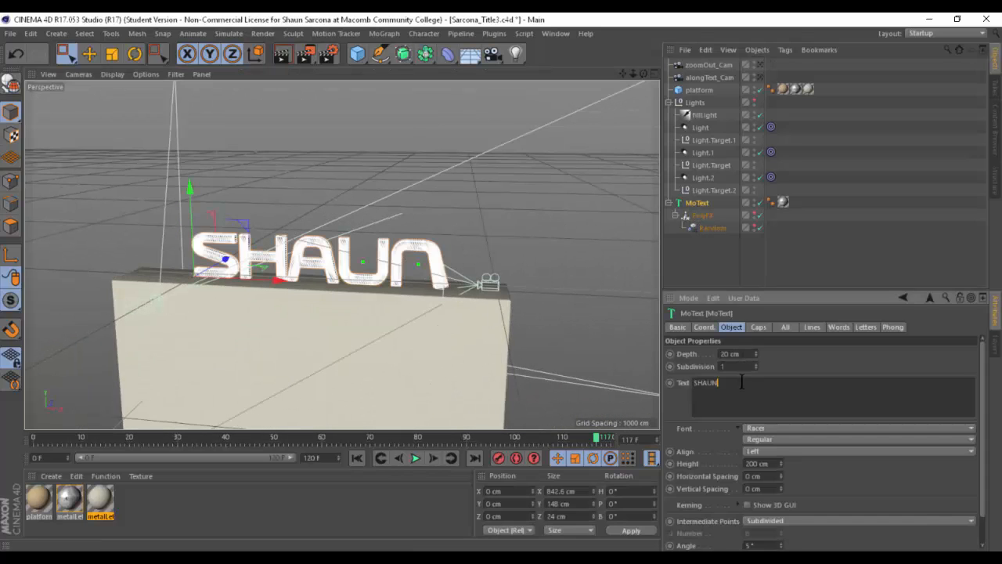
key("BackSpace")
type("\\")
key("Return")
key("BackSpace")
key("BackSpace")
Scrub the shortened title's animation to frame 120 and examine the assembled letters from an angle
left_click_drag(459, 223, 510, 266)
left_click_drag(313, 298, 501, 301)
left_click_drag(400, 439, 772, 396)
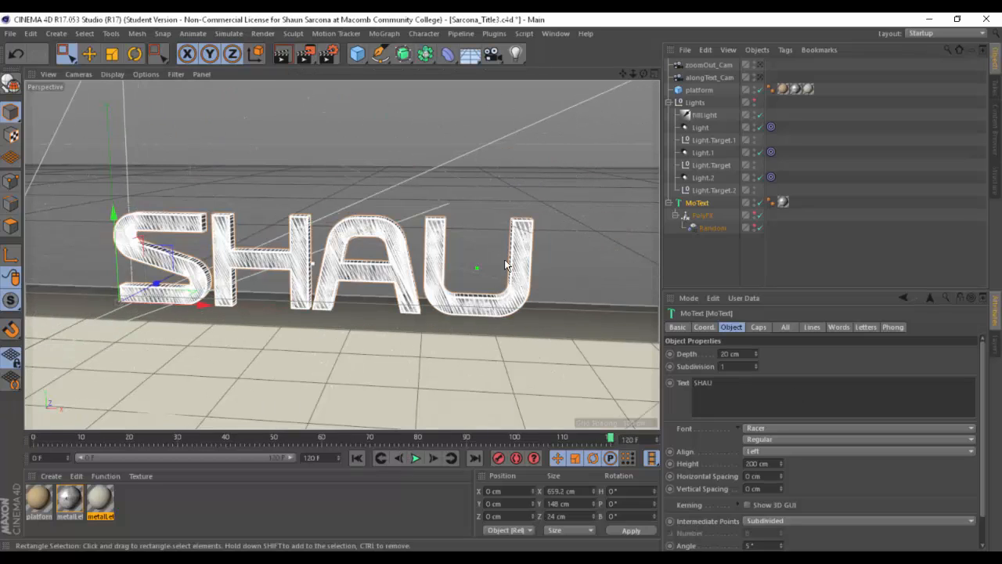
left_click_drag(505, 266, 512, 235)
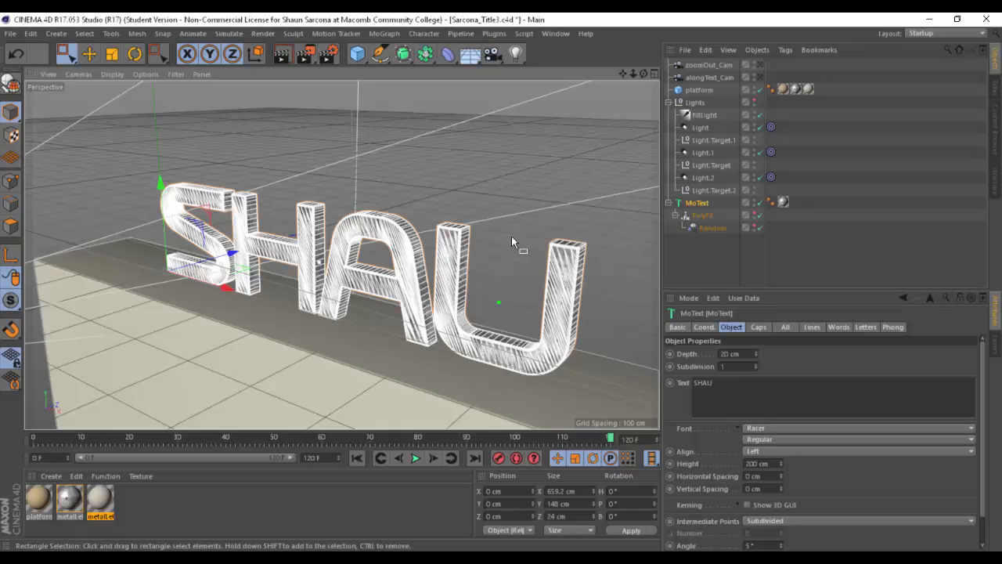
Minimize Cinema 4D, After Effects and the Excel schedule to bring up the course syllabus PDF in Acrobat
left_click(932, 21)
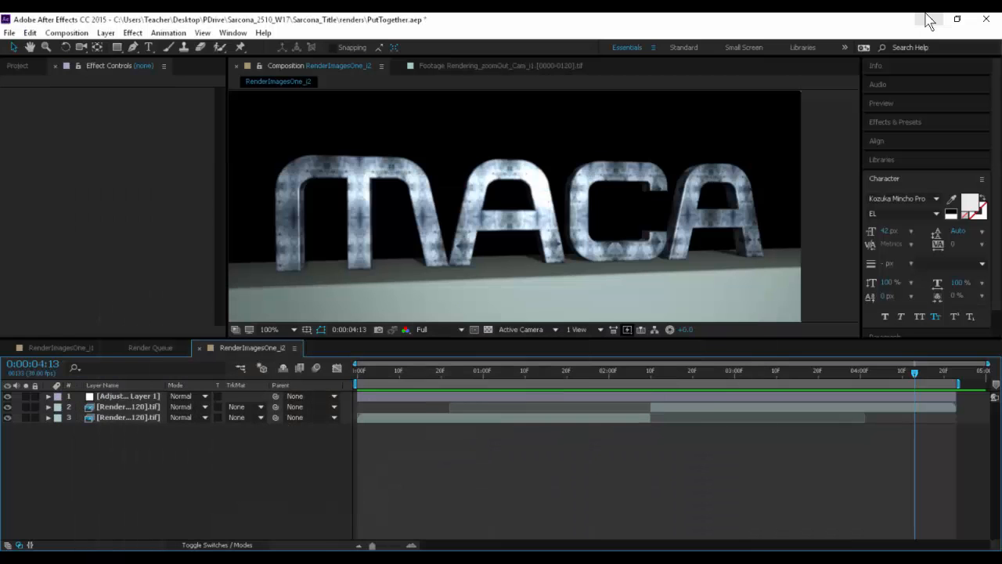
left_click(930, 21)
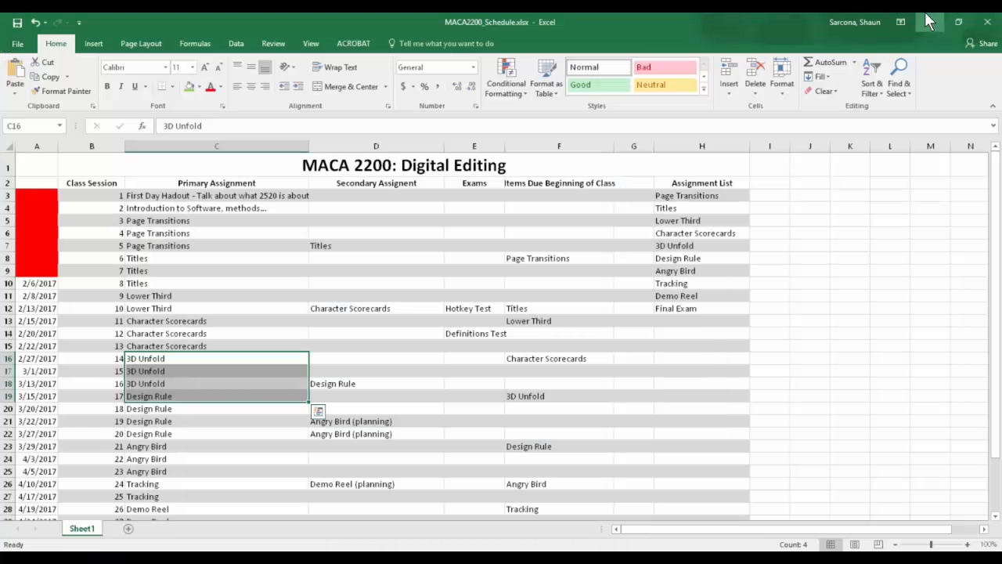
left_click(929, 21)
left_click(930, 24)
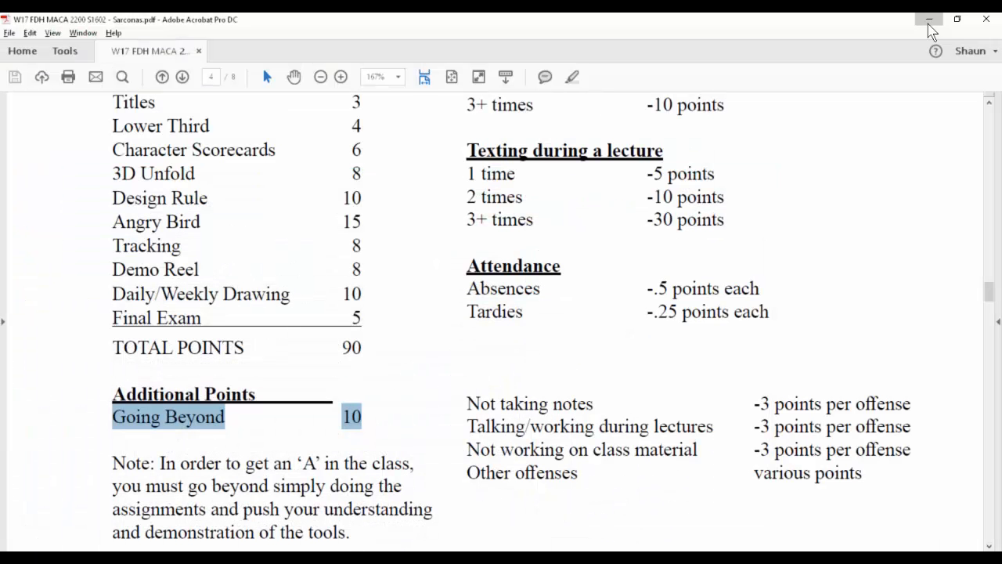
Find the Additional Points section of the syllabus and select its Going Beyond line
left_click(687, 219)
scroll(321, 258, "down", 3)
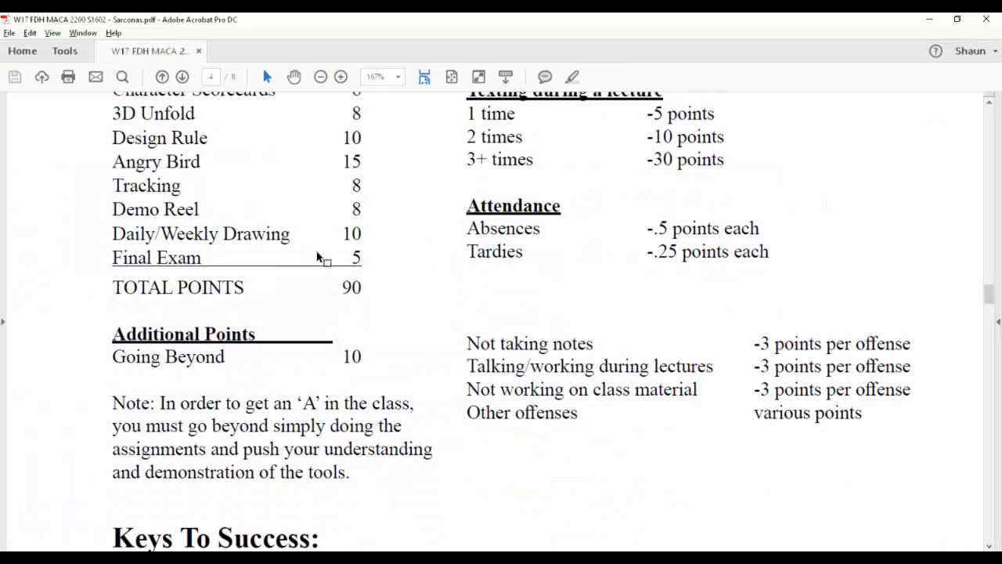
mouse_move(362, 296)
left_mouse_down()
mouse_move(78, 296)
mouse_move(205, 288)
mouse_move(102, 299)
mouse_move(360, 291)
mouse_move(360, 300)
left_mouse_up()
left_click(127, 298)
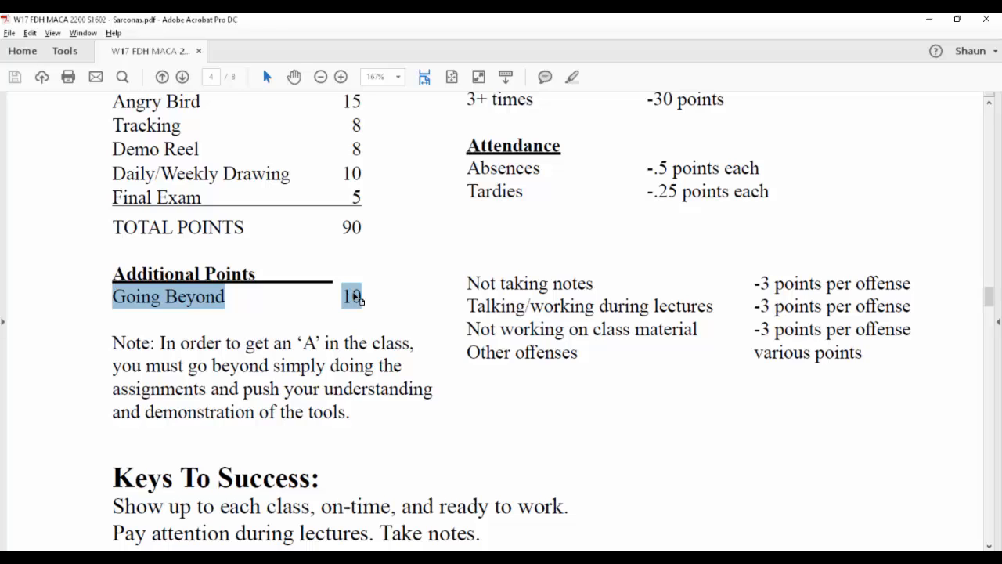